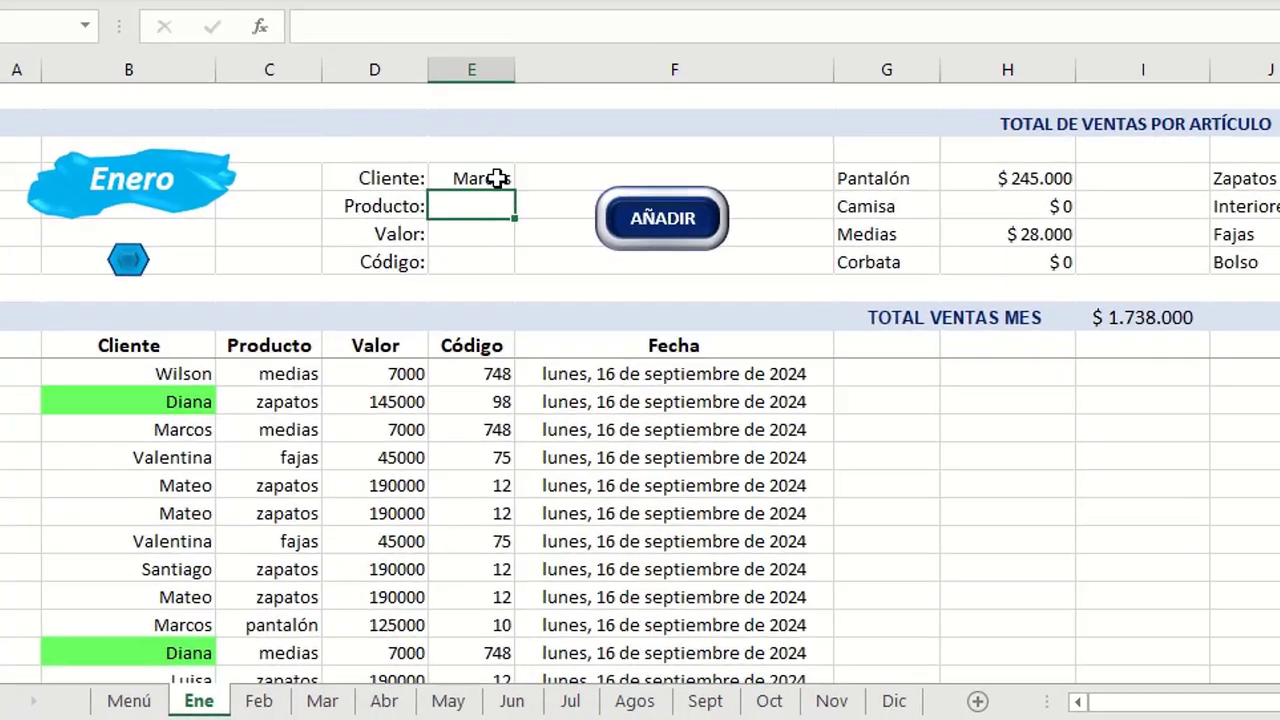
- Add a fajas sale of 45000 with code 75 to the January table
text(fajas)
key(Return)
text(45000)
key(Return)
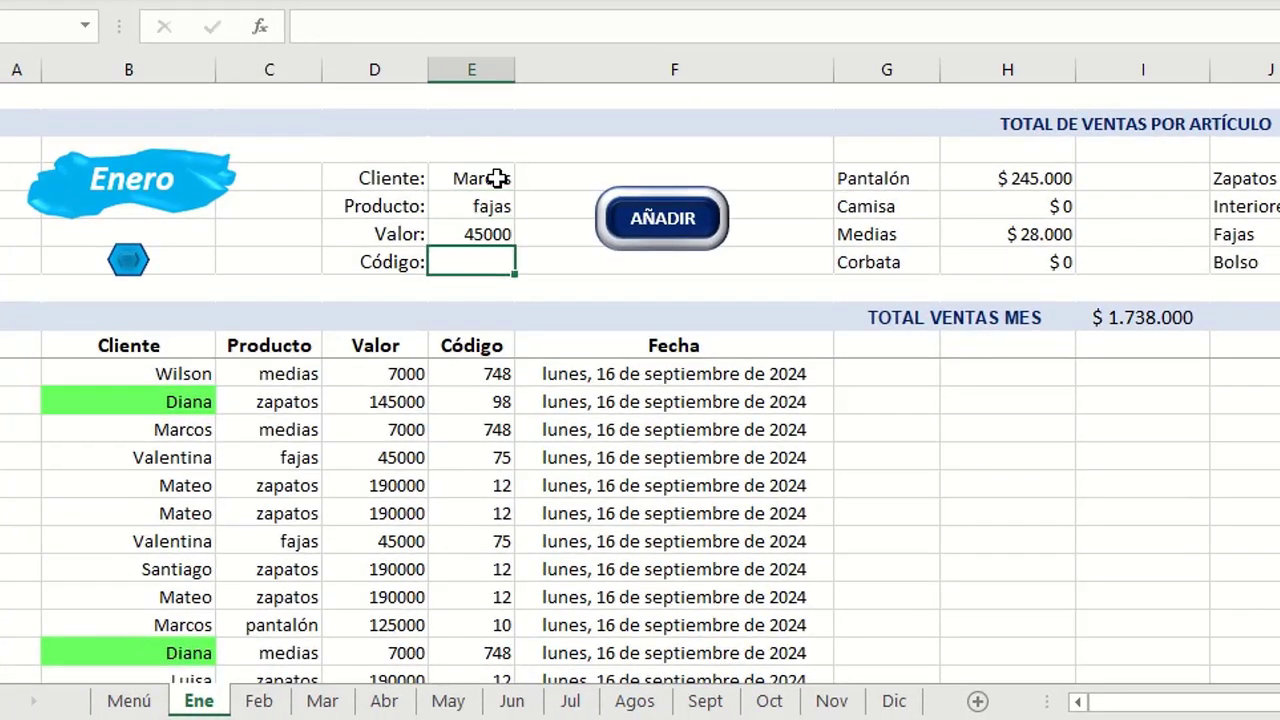
text(75)
click(684, 230)
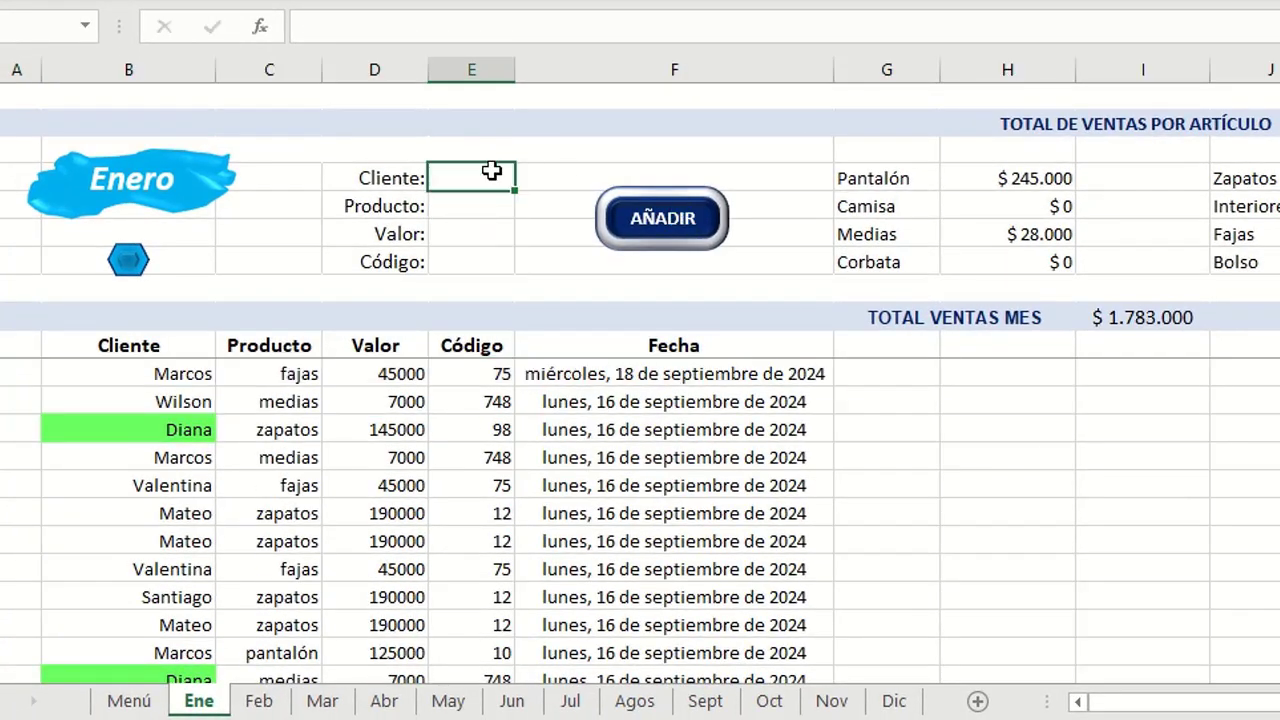
- Add a customer's interiores sale of 30000 with code 11 to the January table
text(Diana)
key(Return)
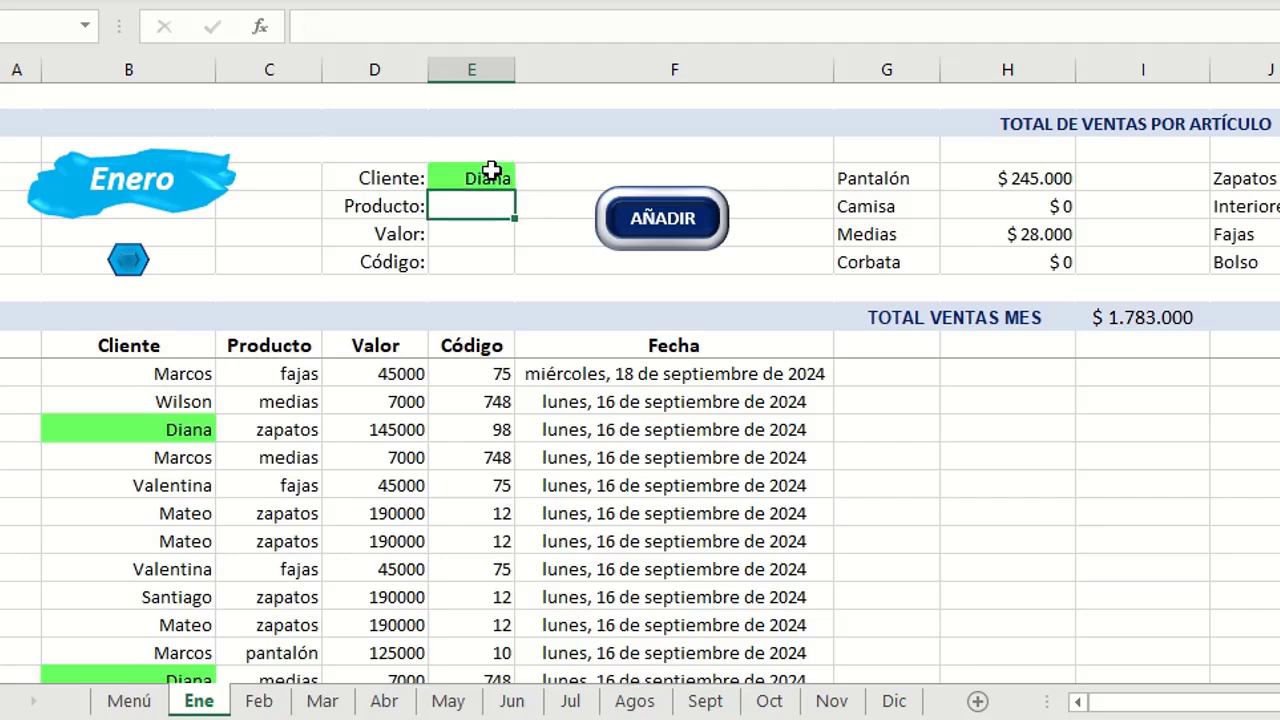
text(interiores)
key(Return)
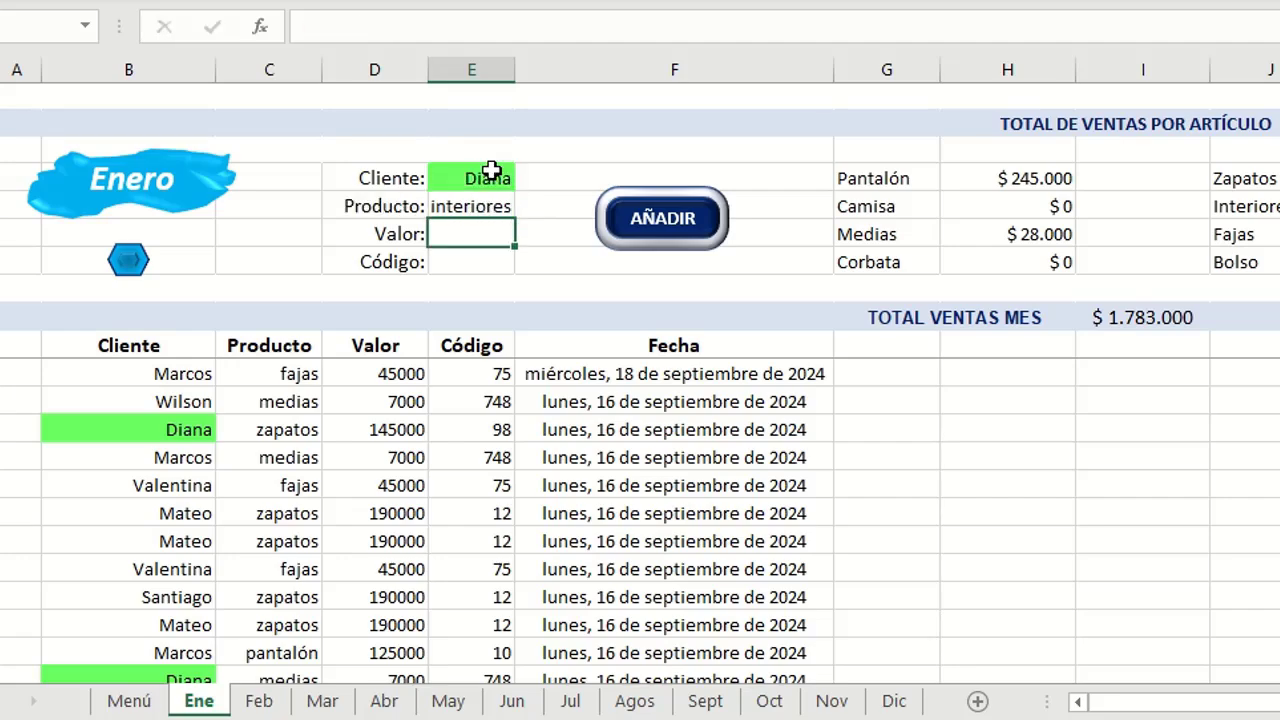
text(30000)
key(Return)
text(11)
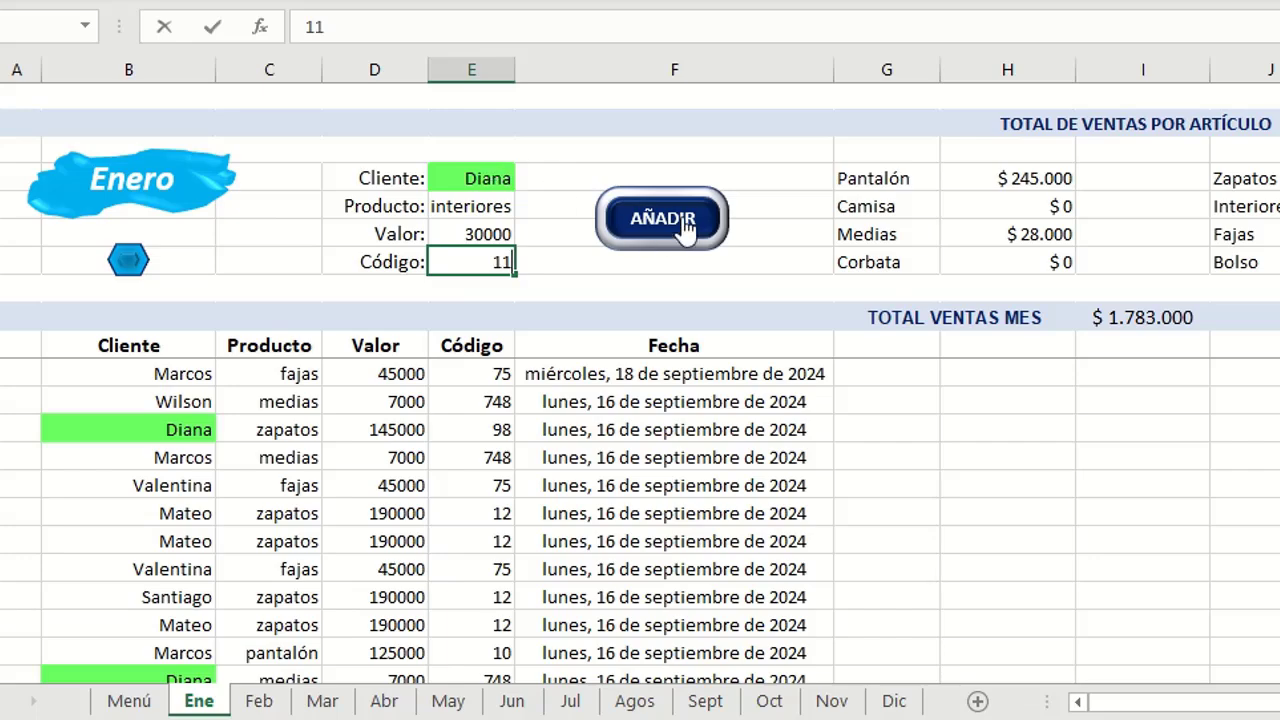
click(683, 218)
- Fill the form with a customer's name, corbata and value 15000
text(Mat)
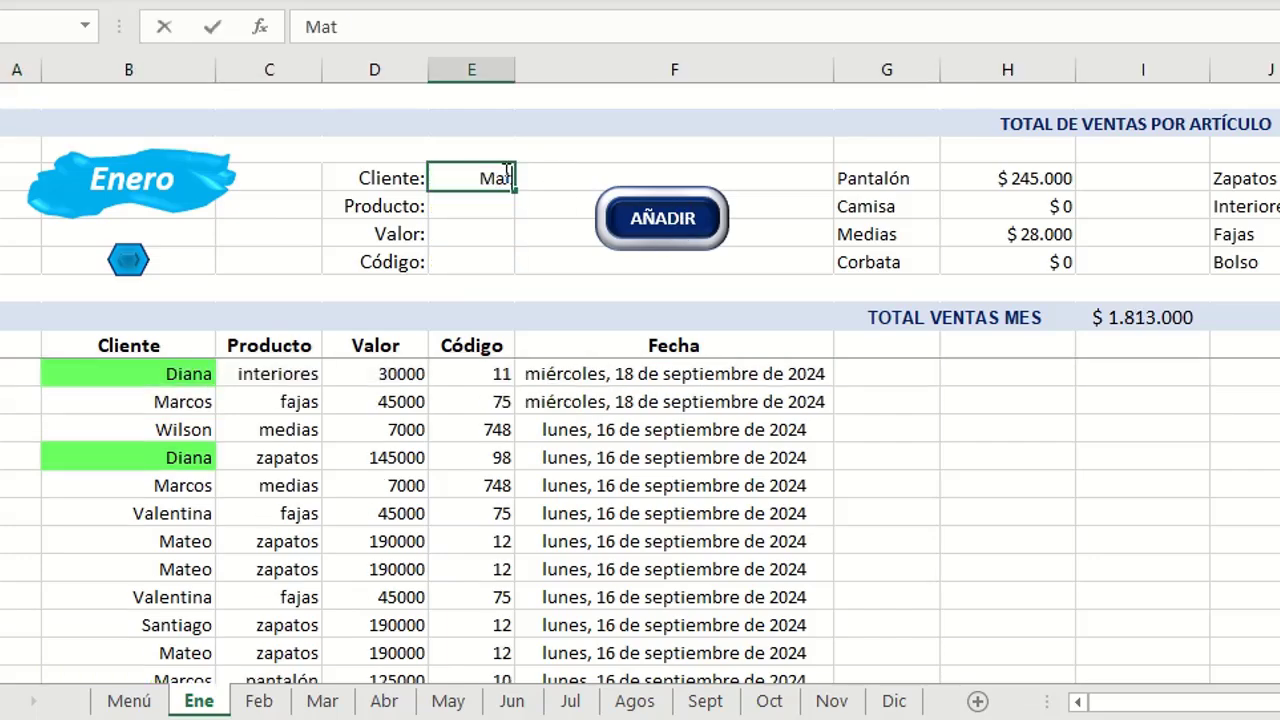
text(eo)
key(Return)
text(corbata)
key(Return)
text(15)
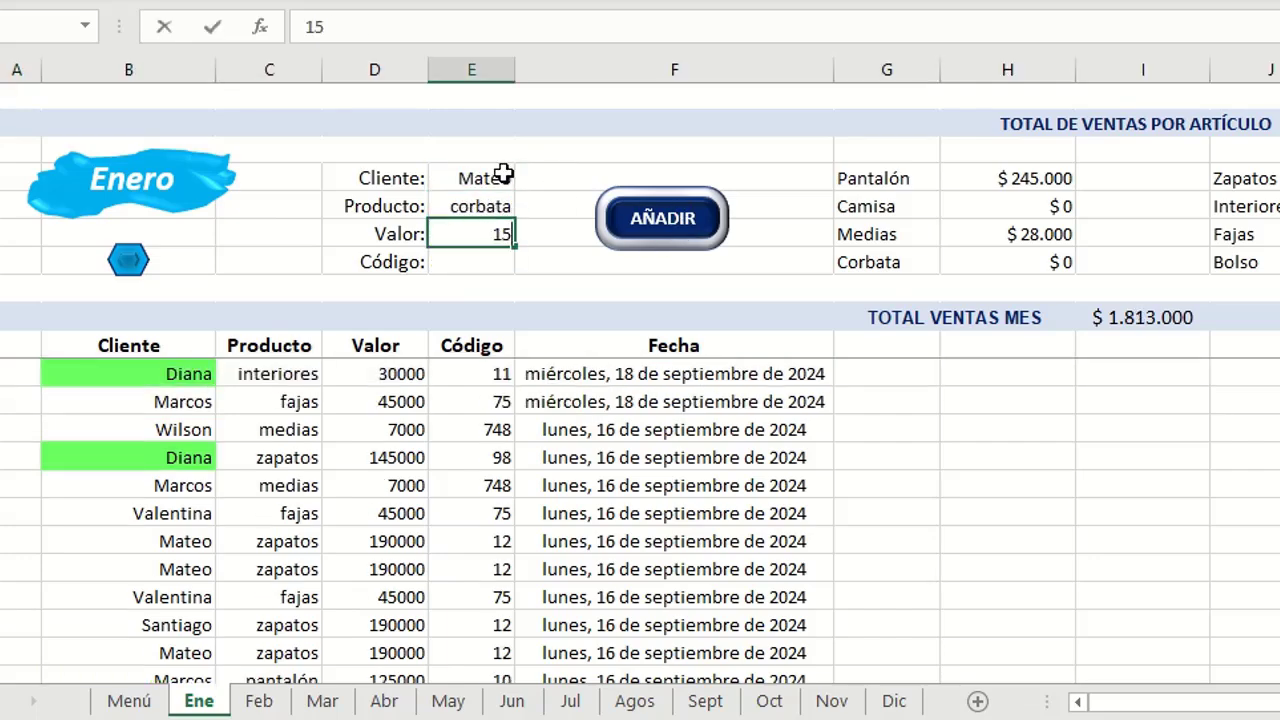
text(000)
key(Return)
- Enter code 213 and add the corbata sale to the January table
text(213)
click(665, 220)
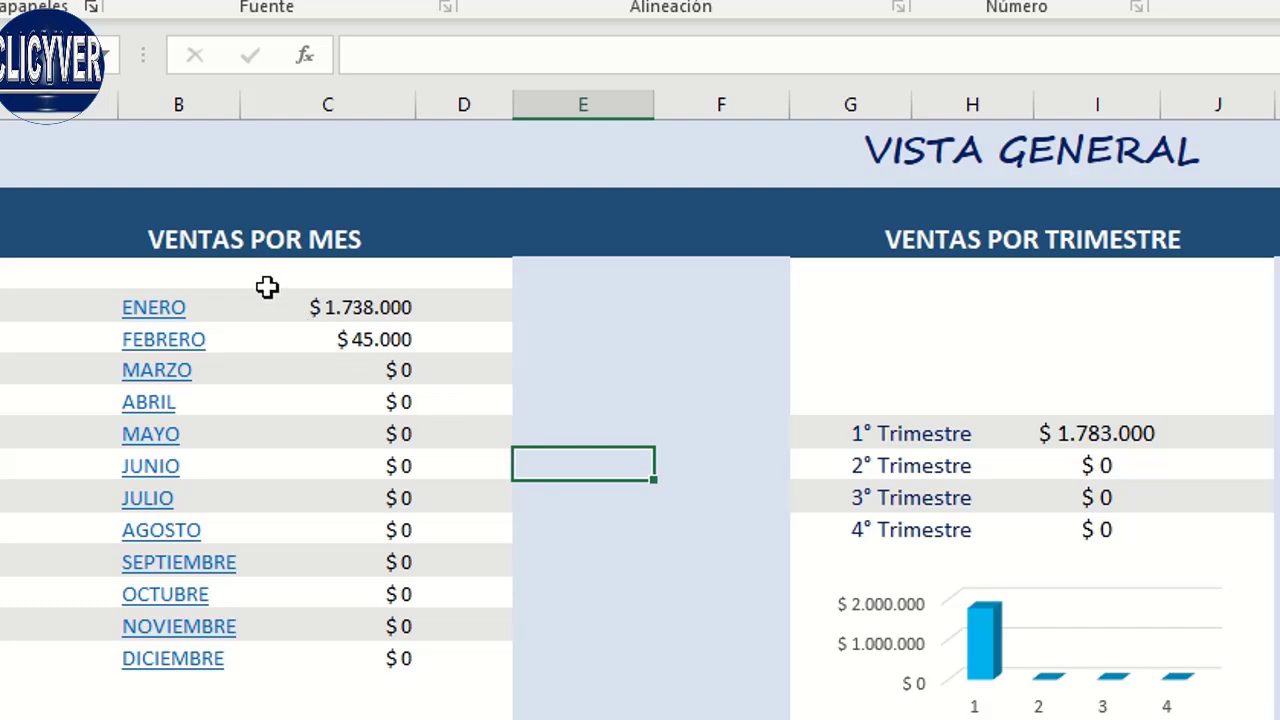
drag(203, 247, 425, 662)
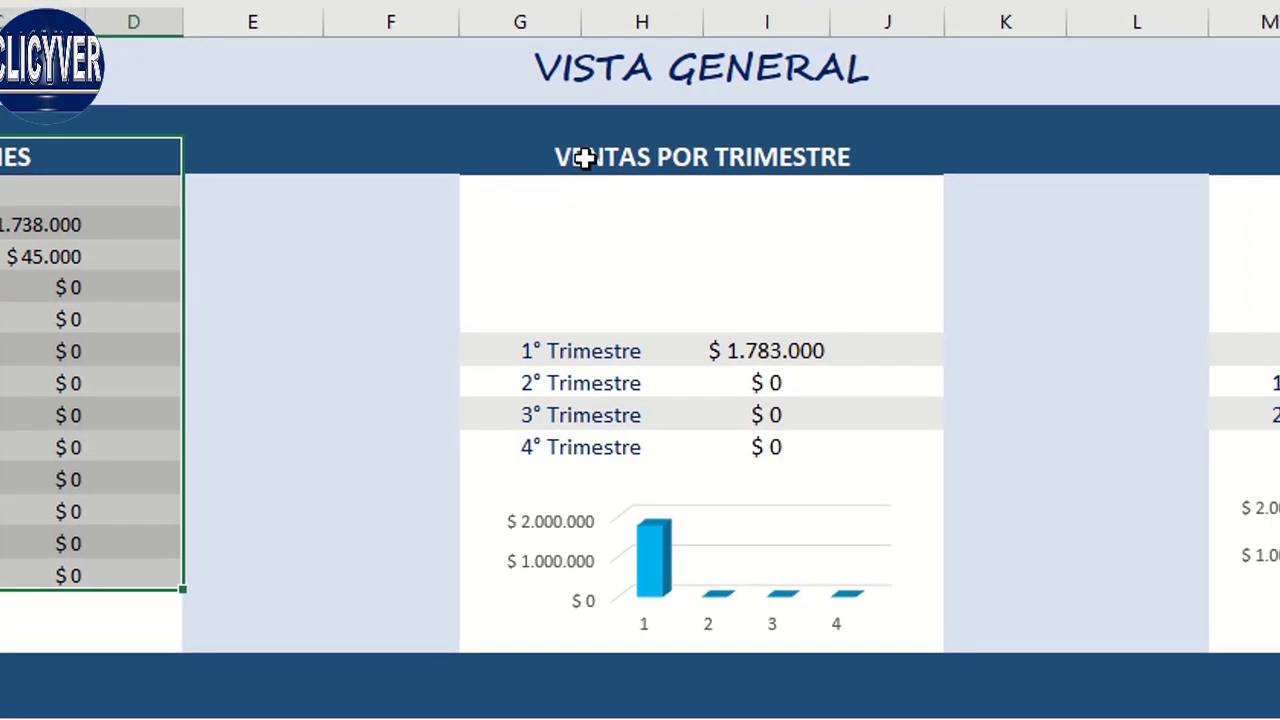
mouse_move(585, 157)
mouse_down()
mouse_move(879, 427)
mouse_move(879, 446)
mouse_up()
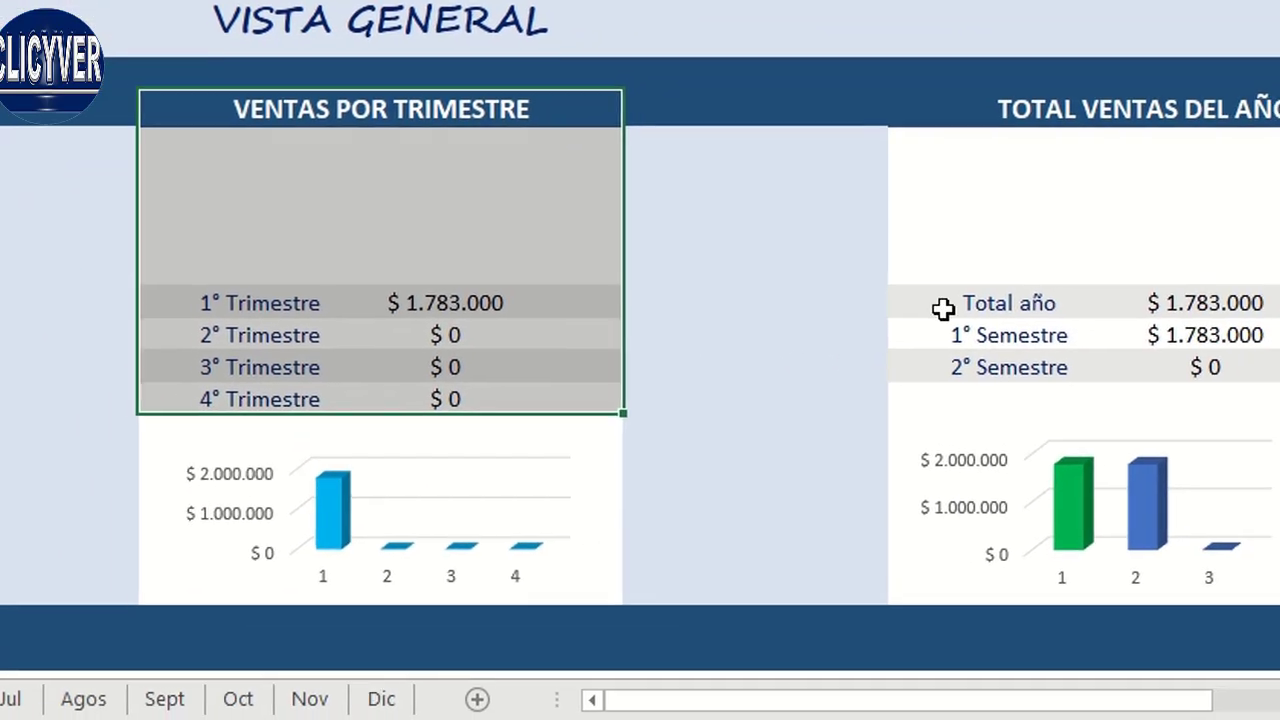
click(943, 305)
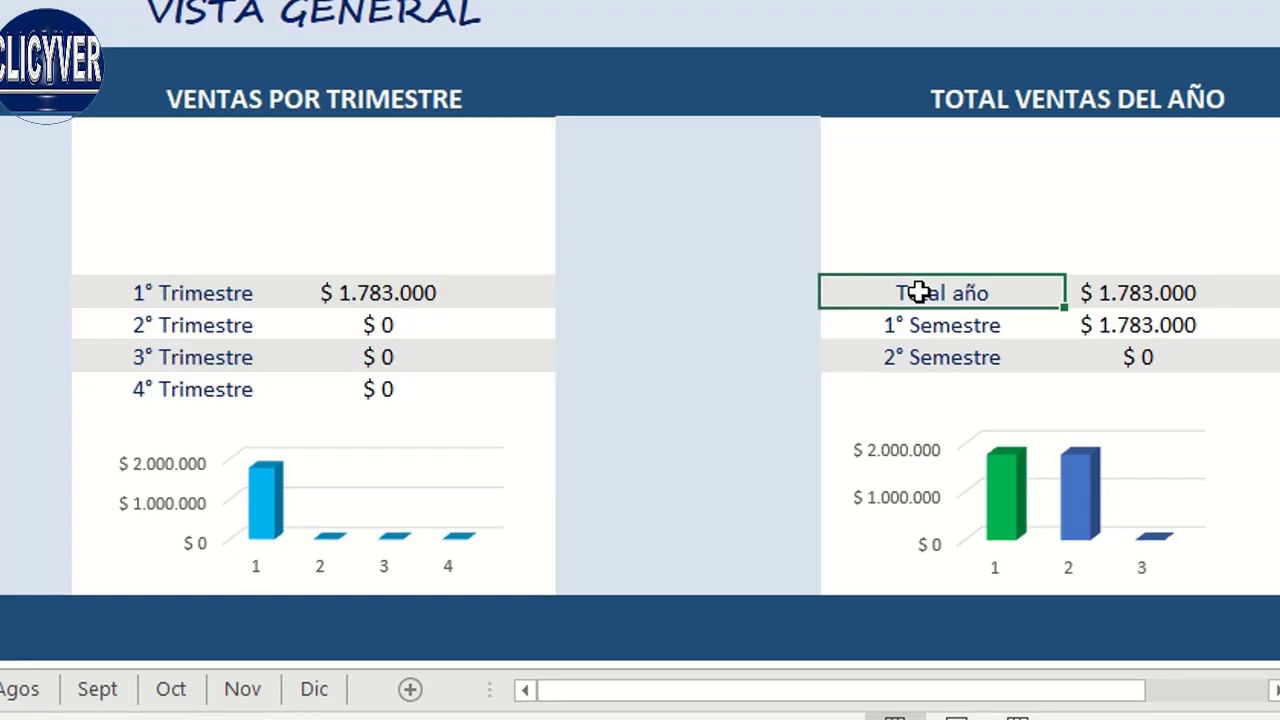
drag(918, 292, 1134, 291)
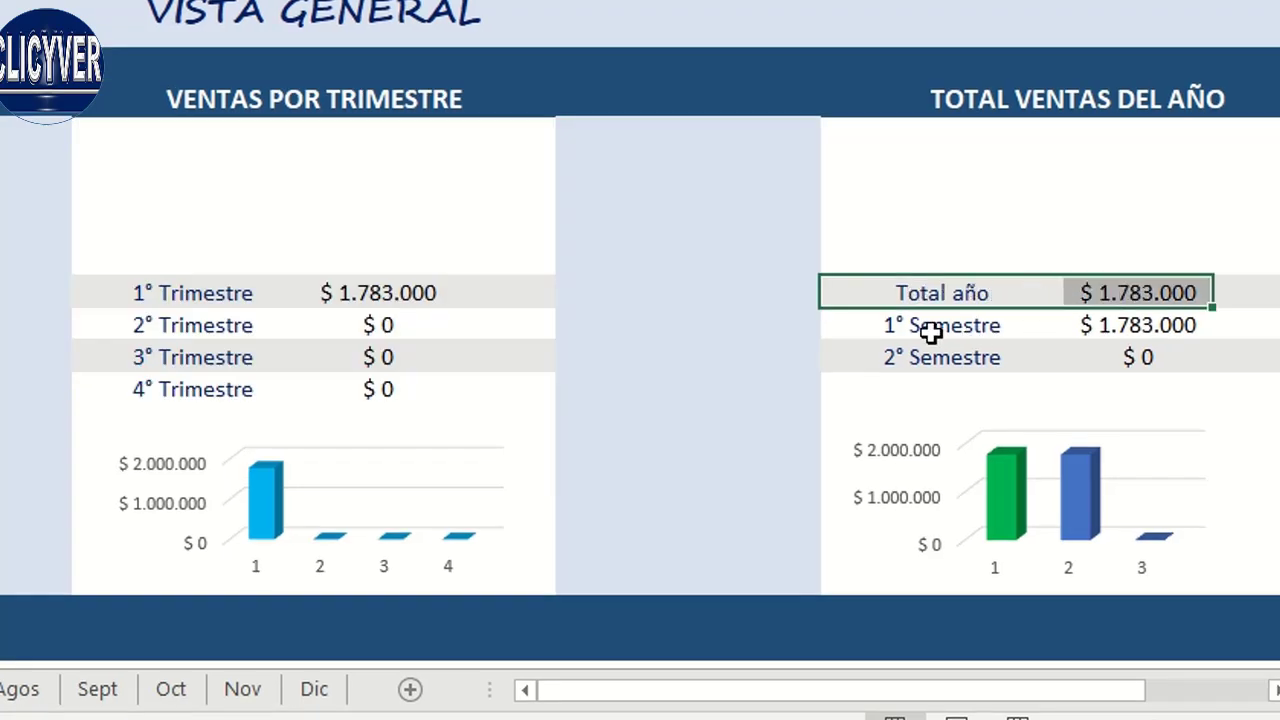
mouse_move(931, 333)
mouse_down()
mouse_move(1041, 372)
mouse_move(1127, 363)
mouse_up()
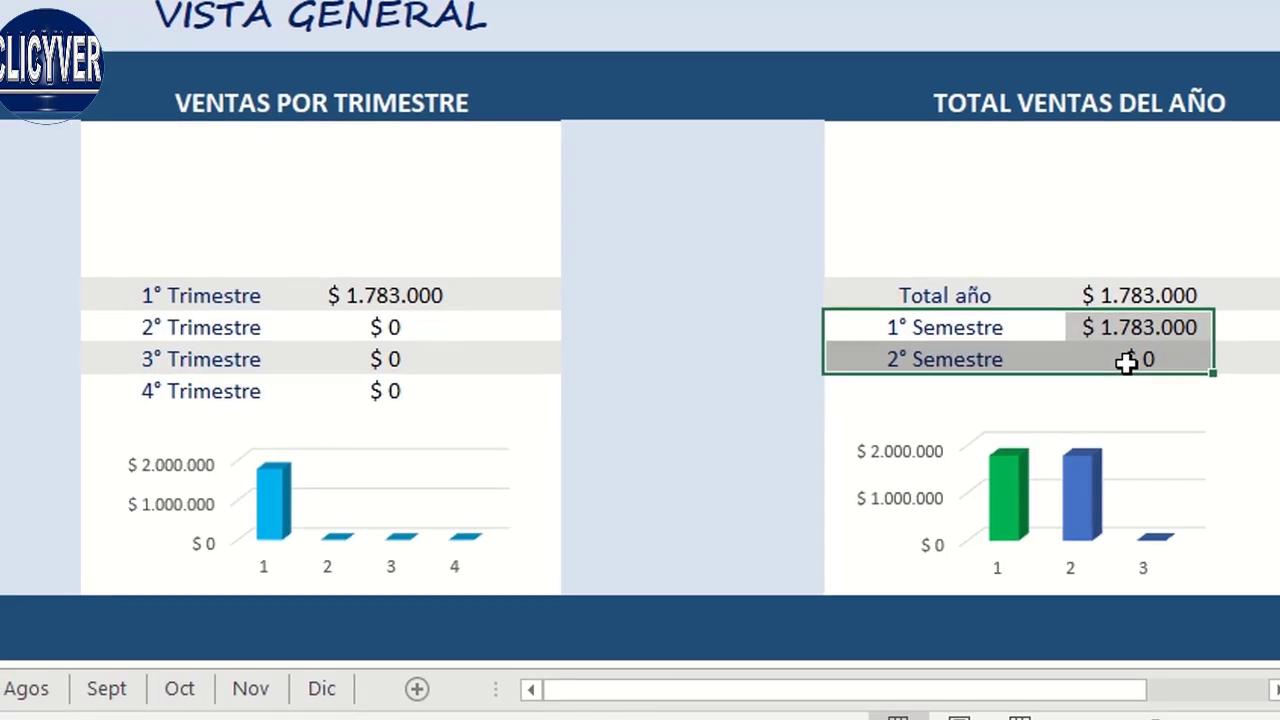
click(781, 297)
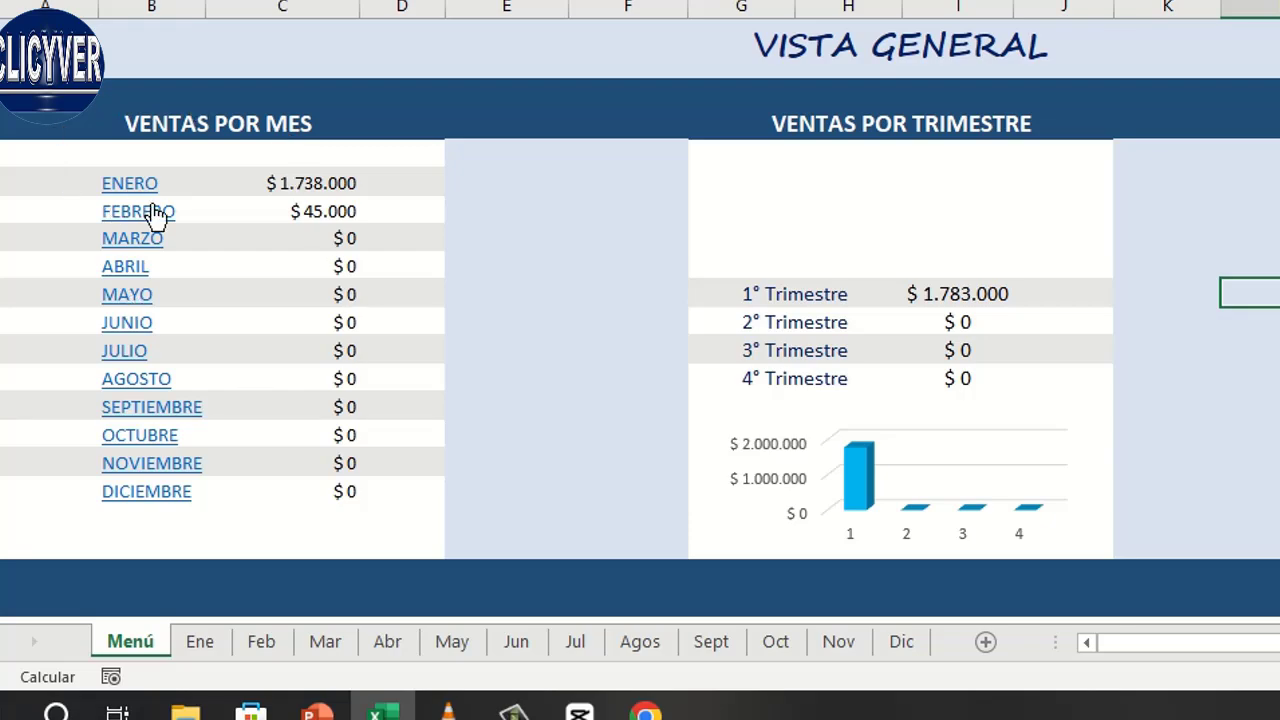
- Go to ENERO, return to the Menú summary, then reopen ENERO at the Cliente cell
click(122, 187)
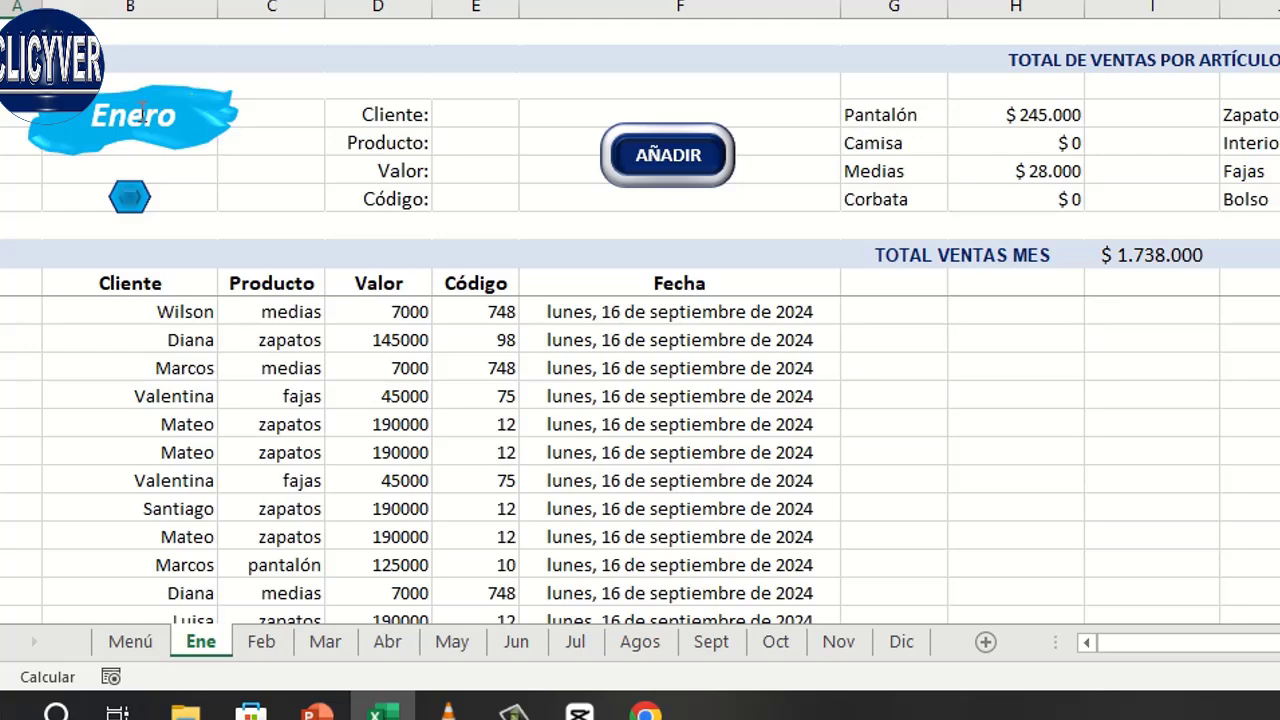
click(262, 182)
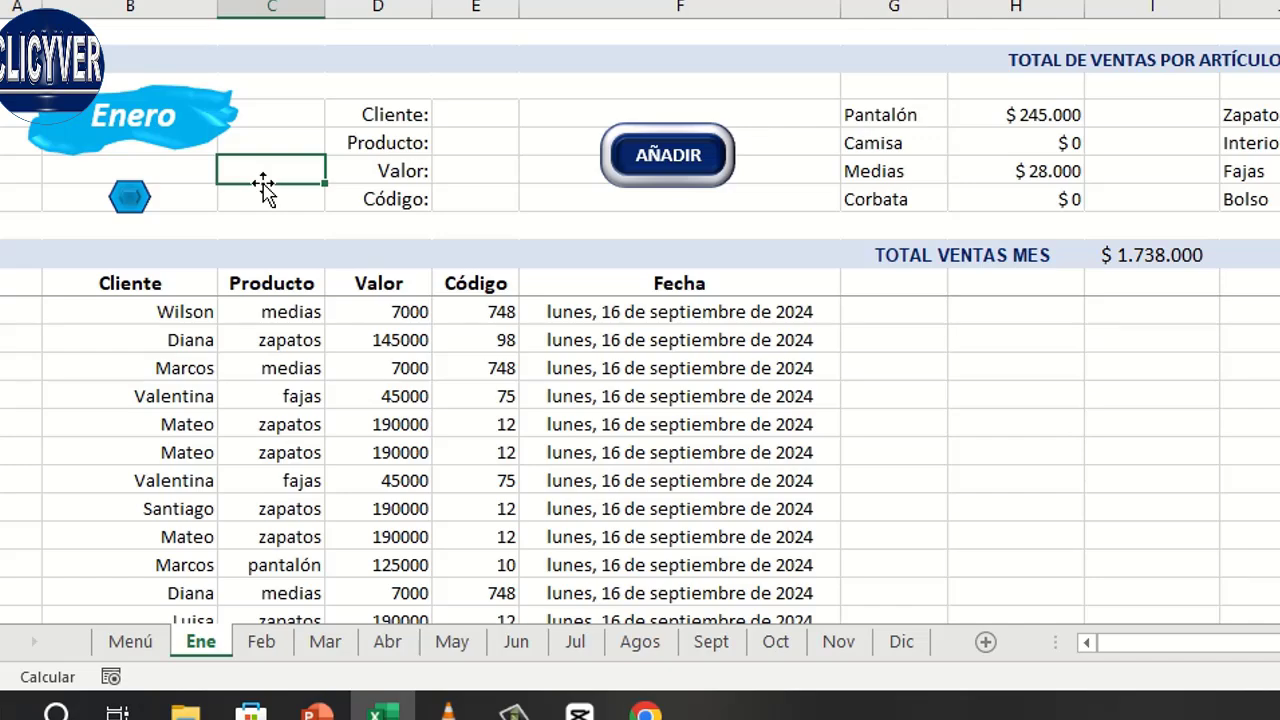
click(131, 200)
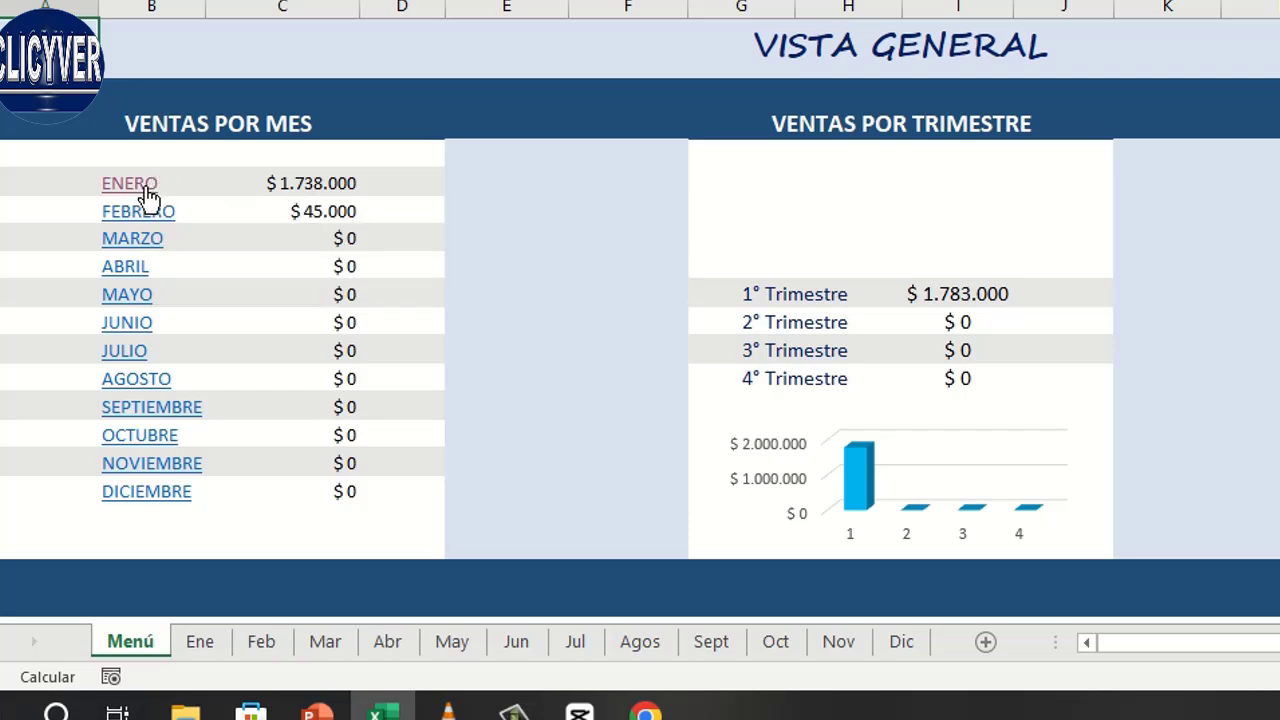
click(148, 195)
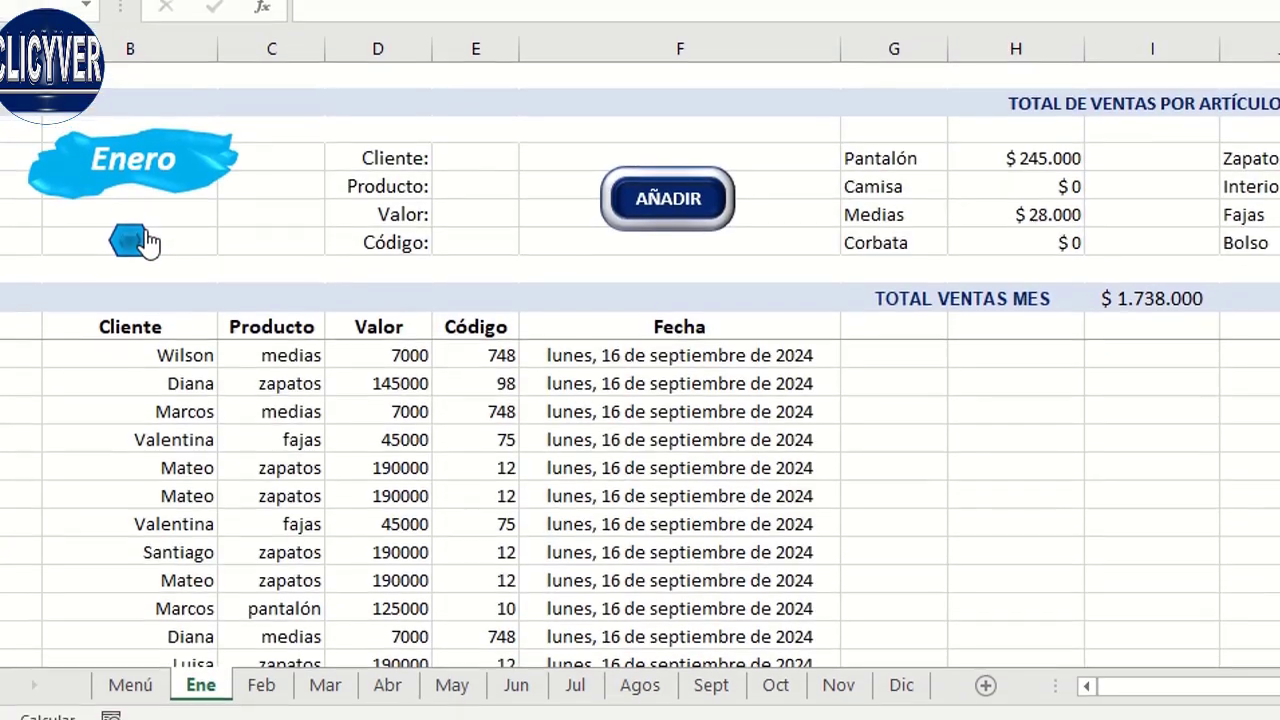
click(497, 163)
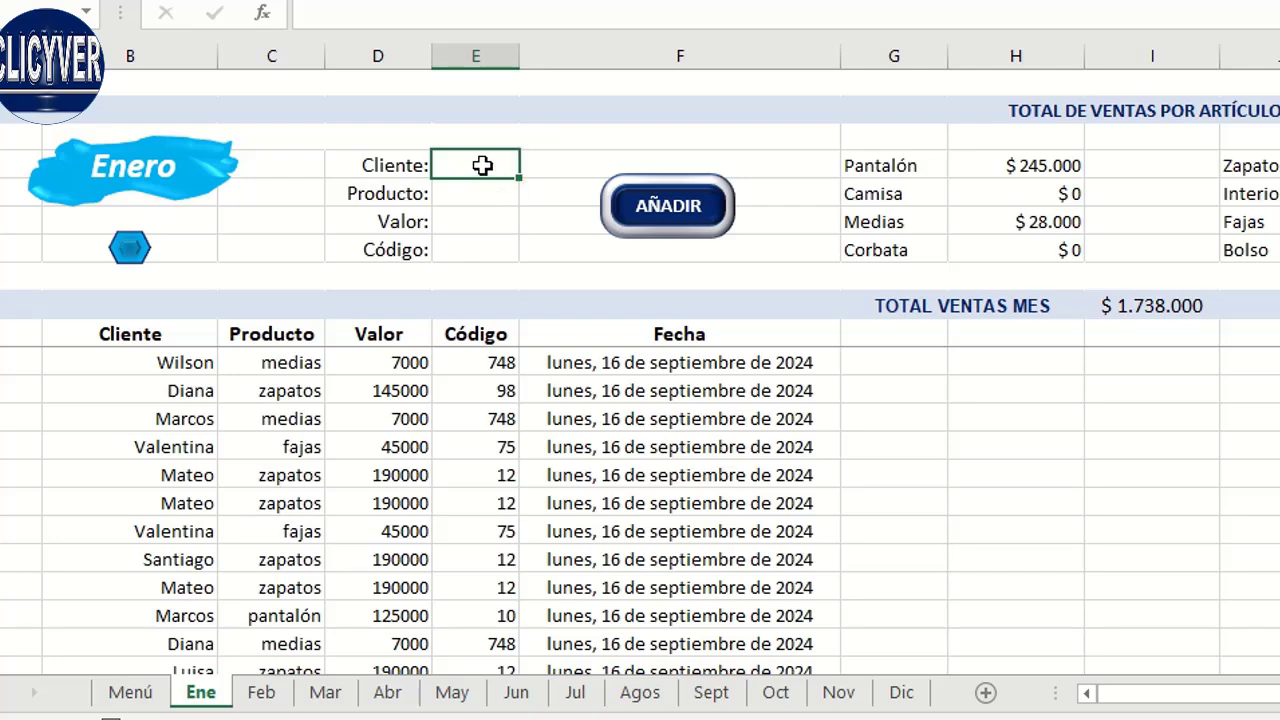
key(Return)
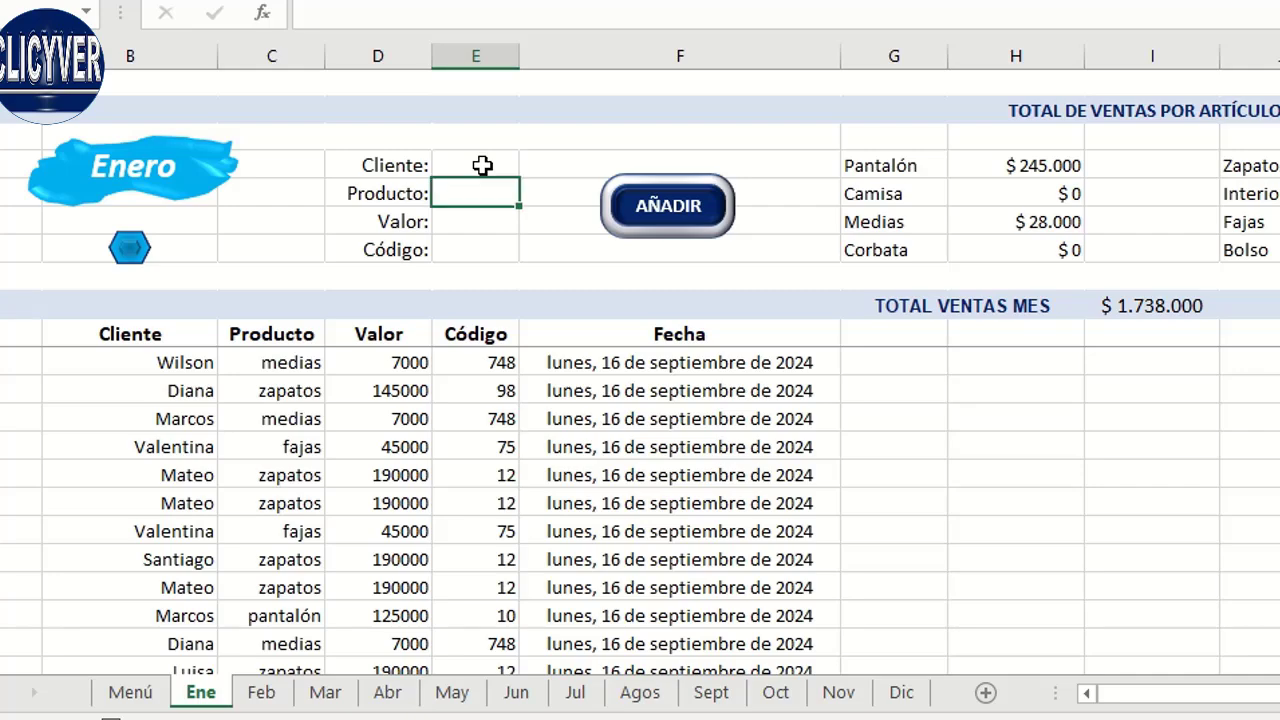
key(Return)
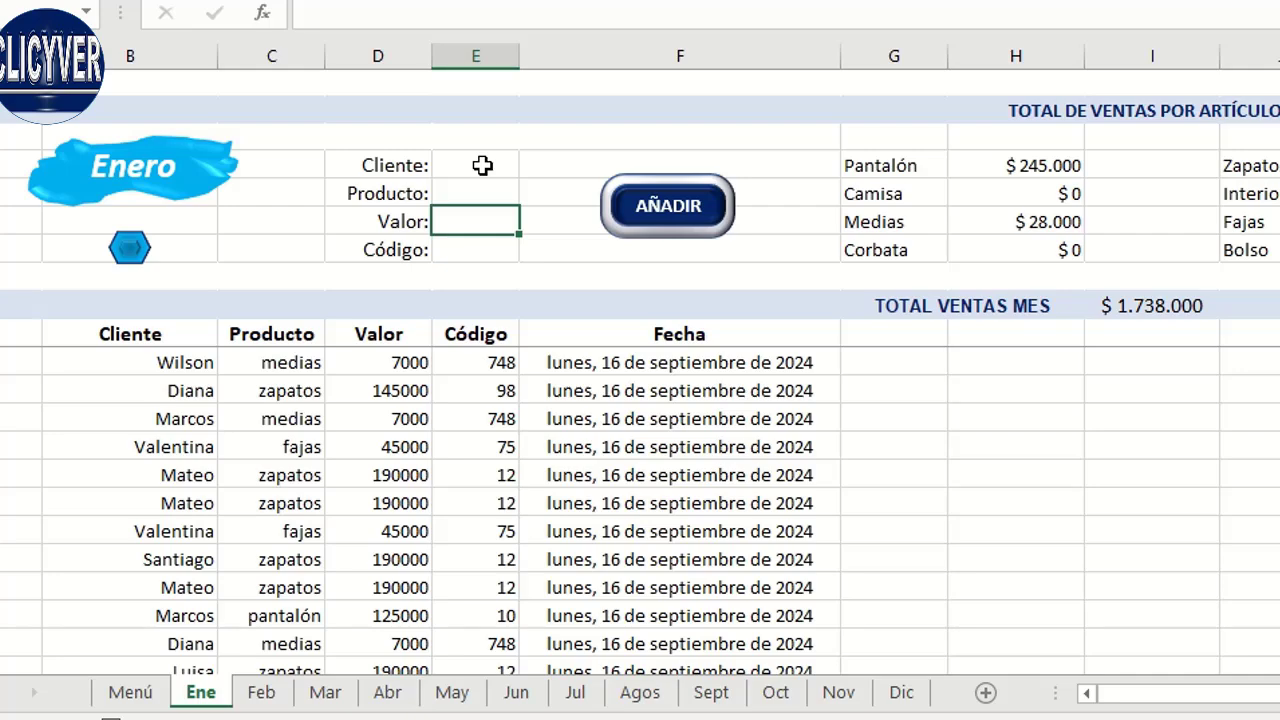
key(Return)
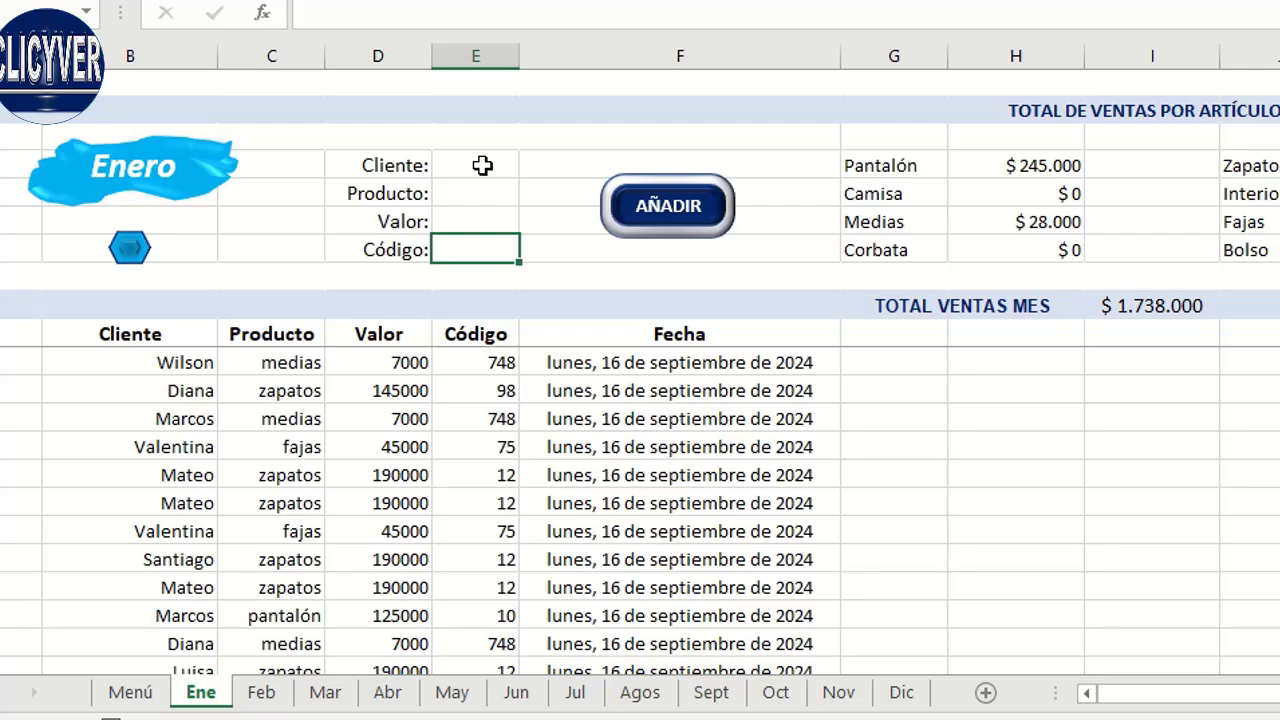
drag(482, 165, 486, 249)
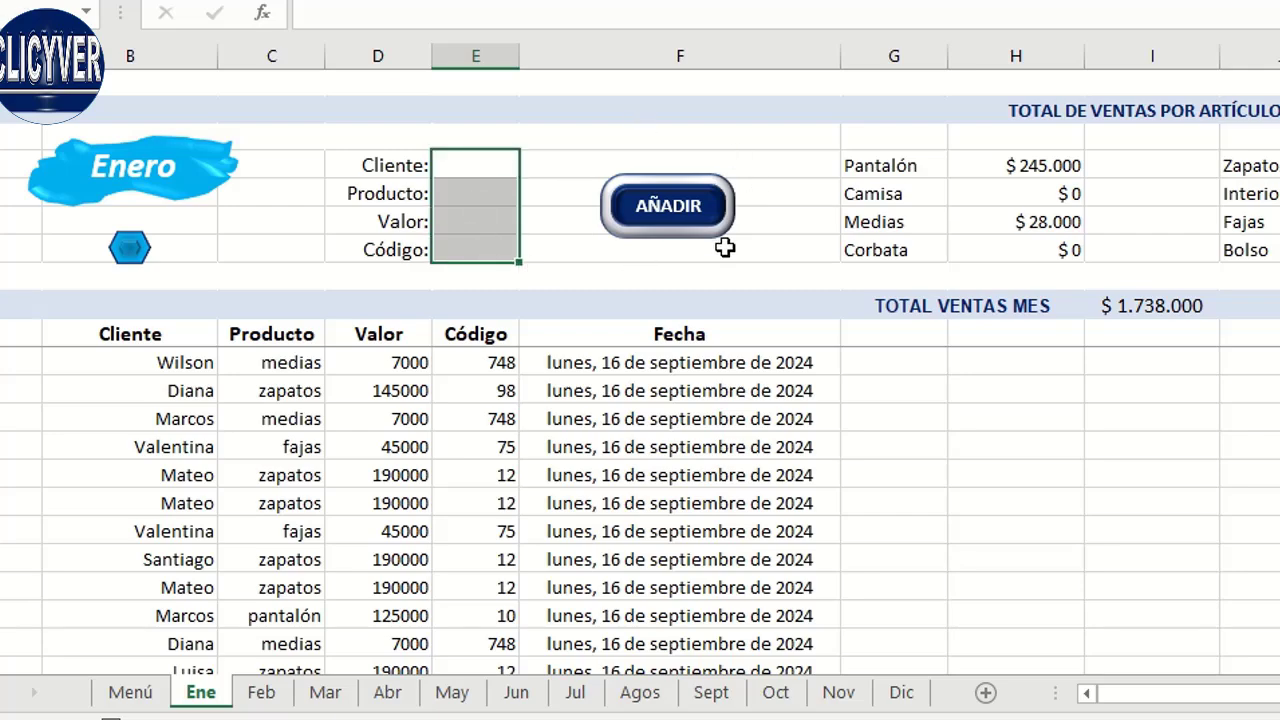
click(580, 268)
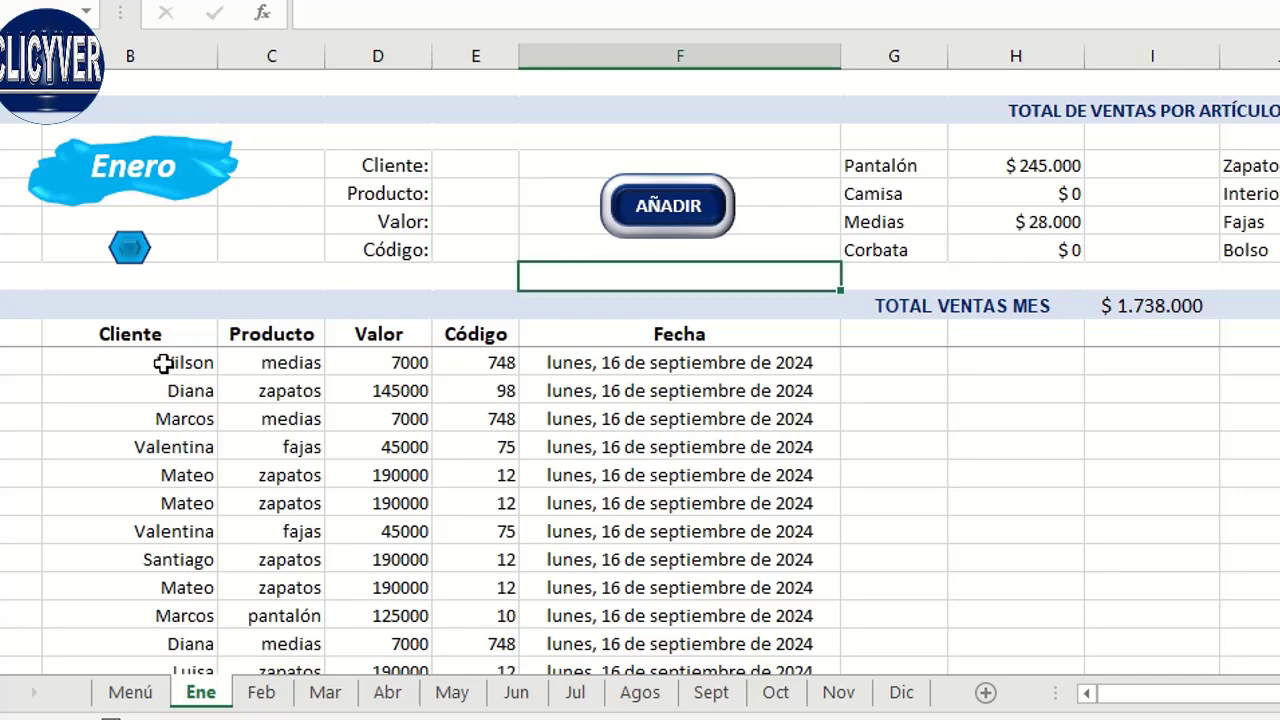
drag(163, 364, 466, 363)
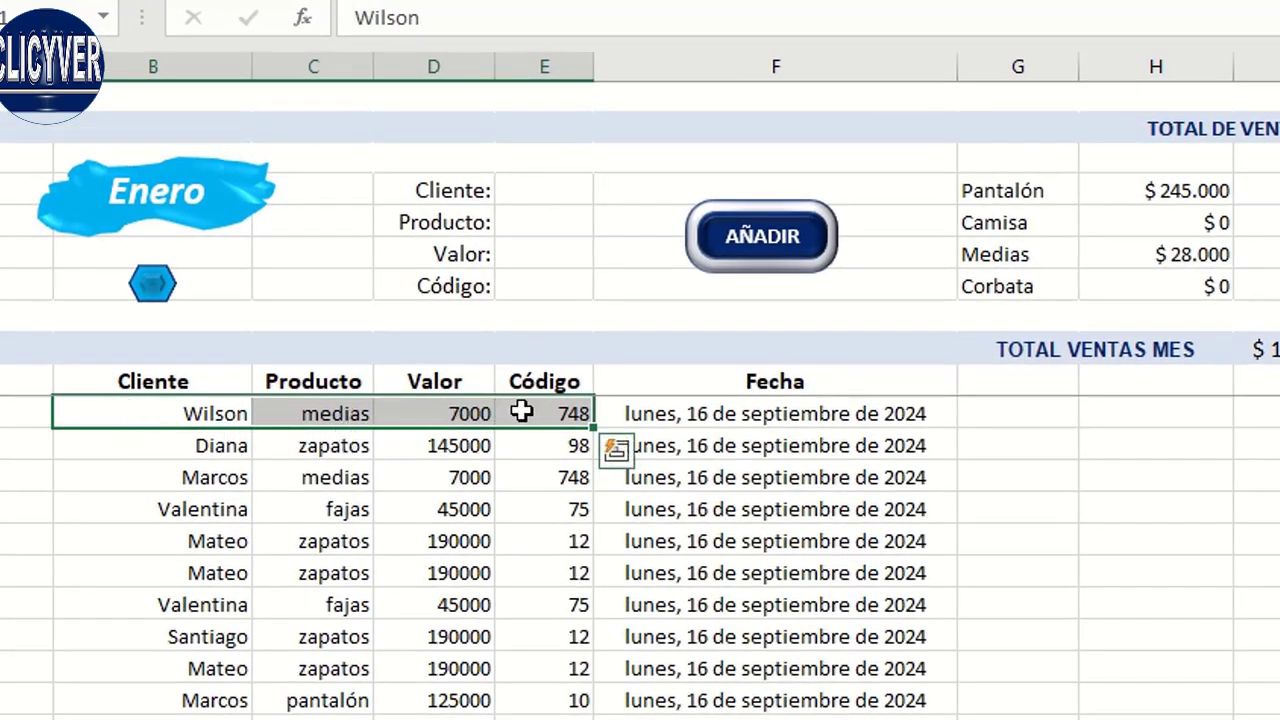
click(735, 418)
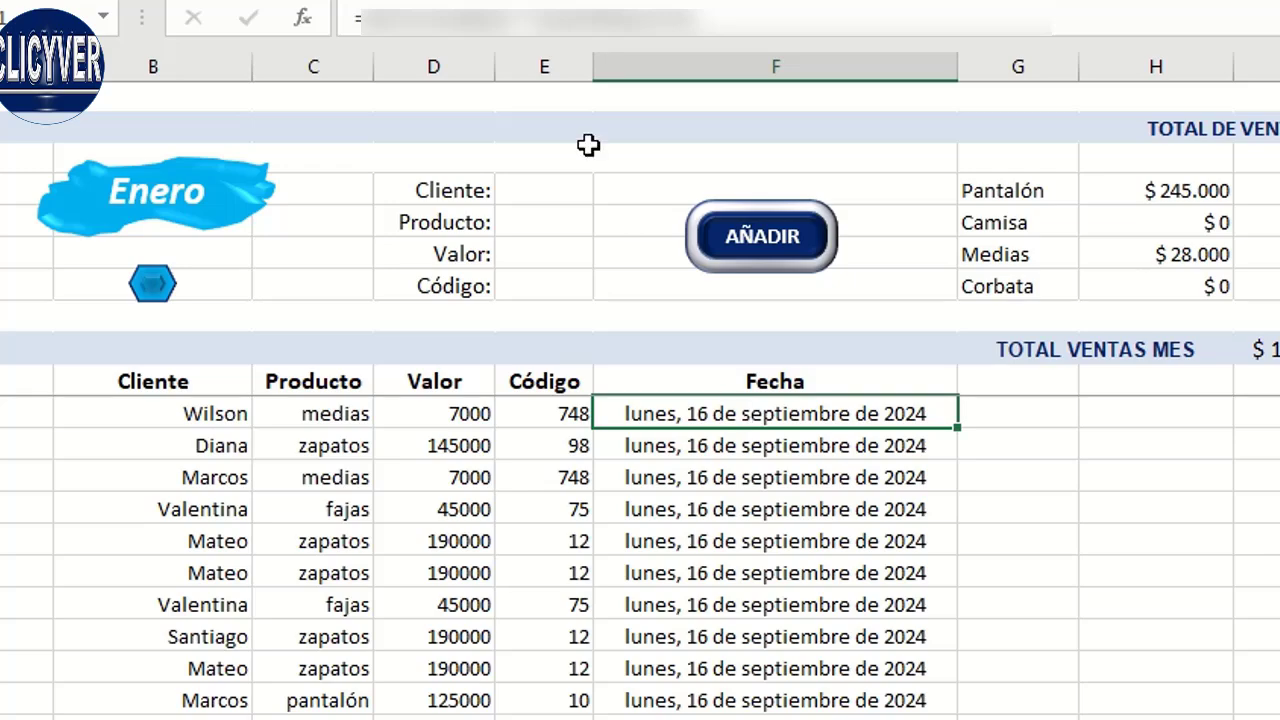
click(548, 193)
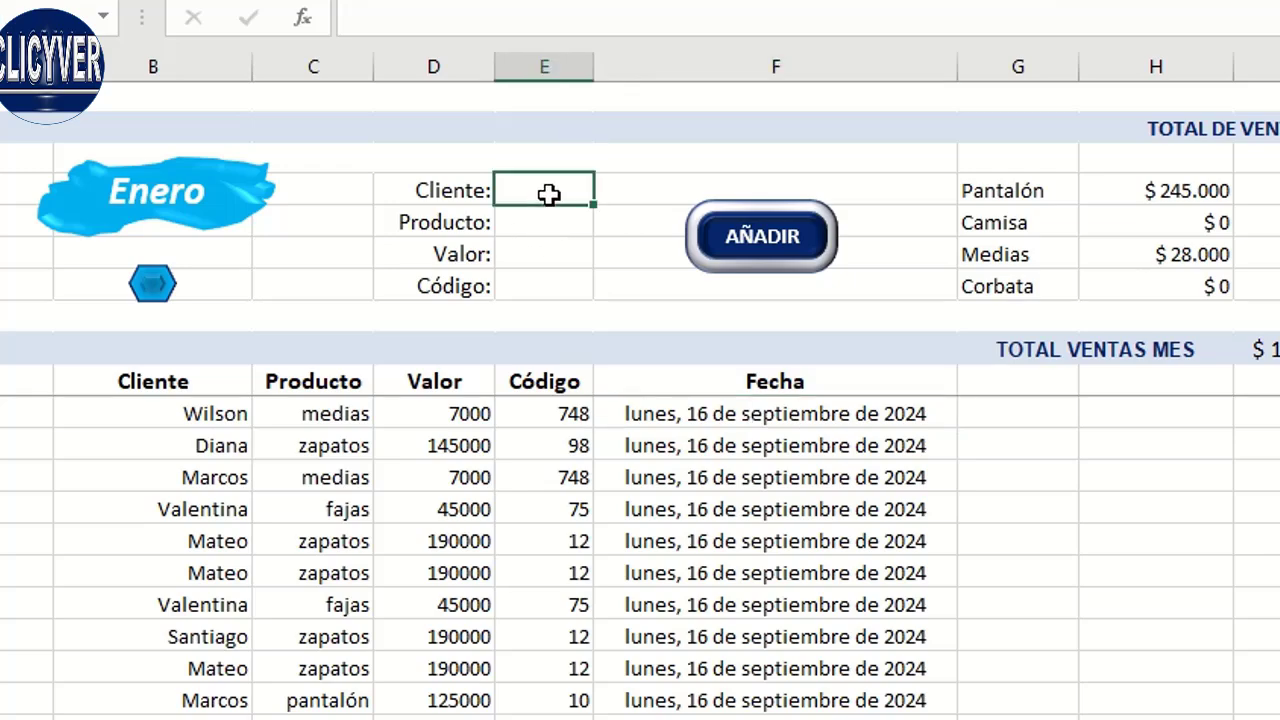
- Enter a customer's name, fajas, 45000 and code 75 in the form and add the sale
text(Marcos)
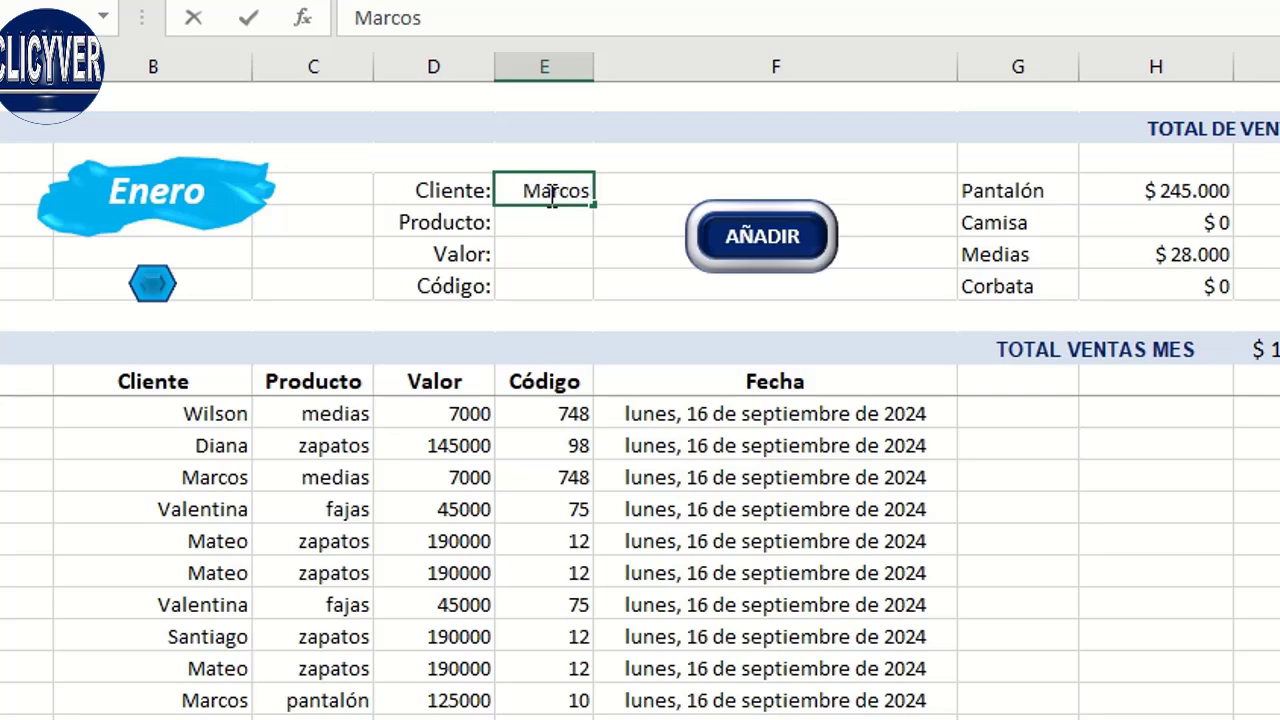
key(Return)
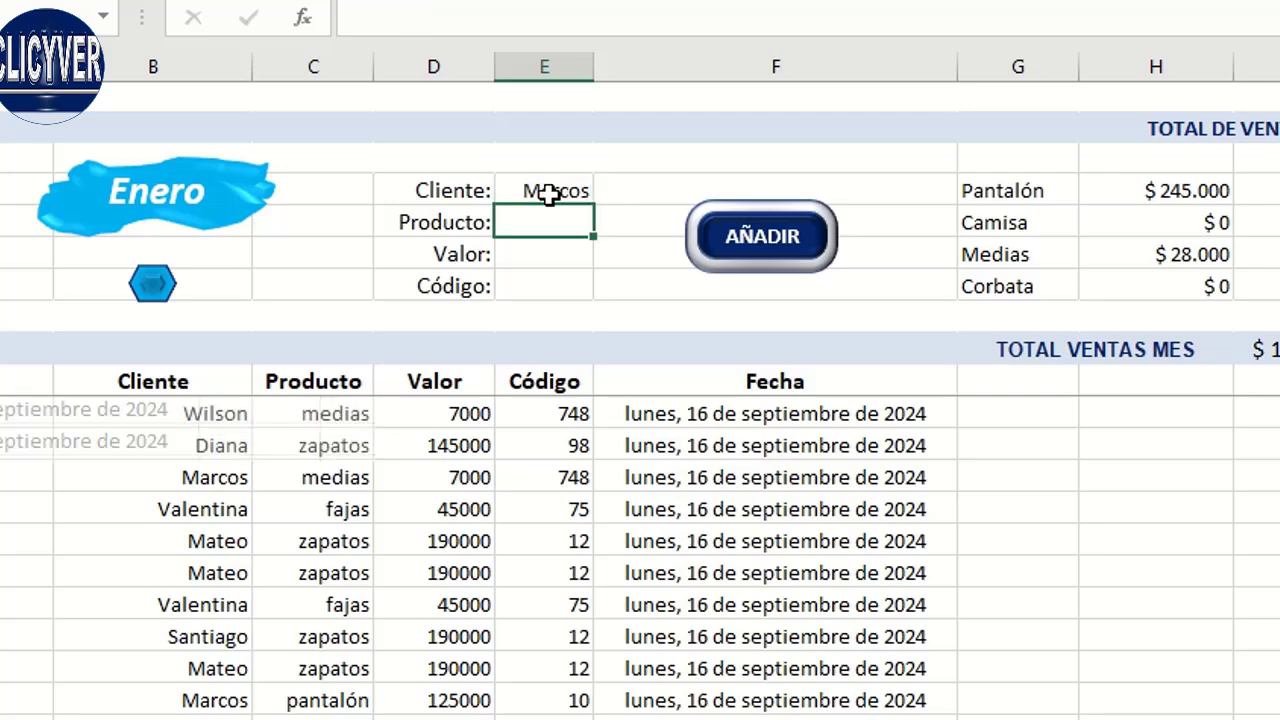
text(fajas)
key(Return)
text(45)
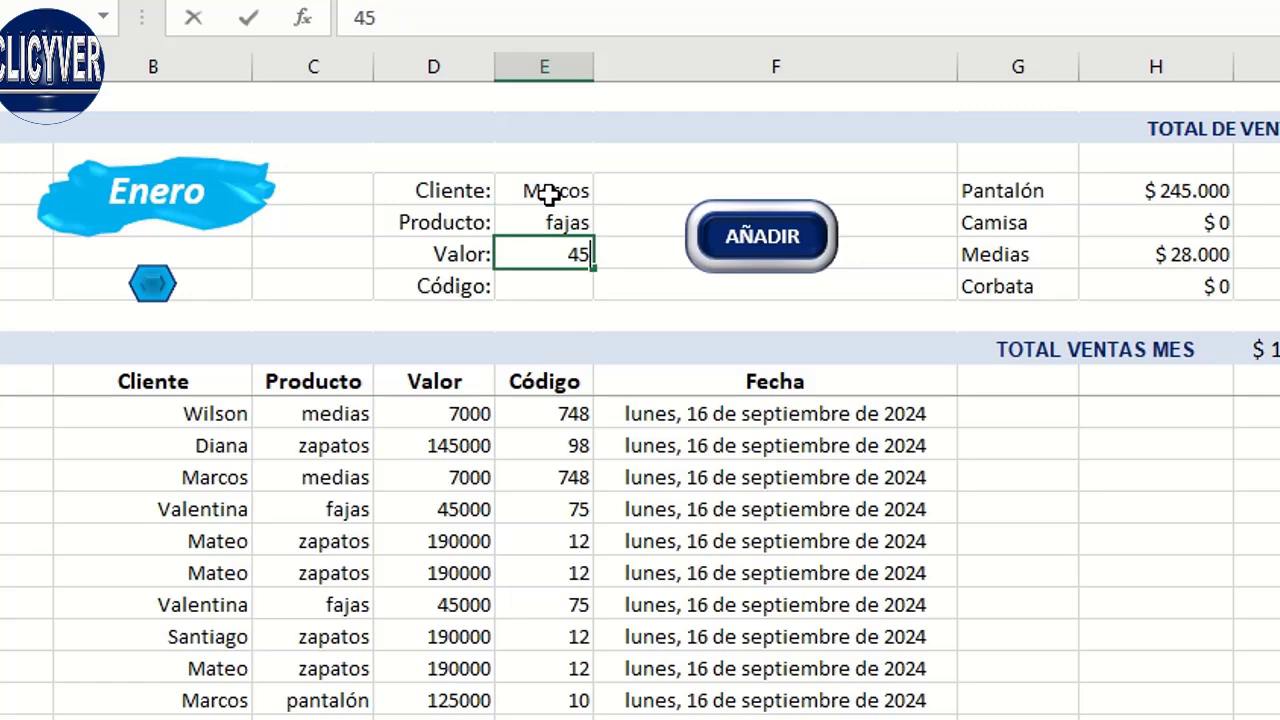
text(000)
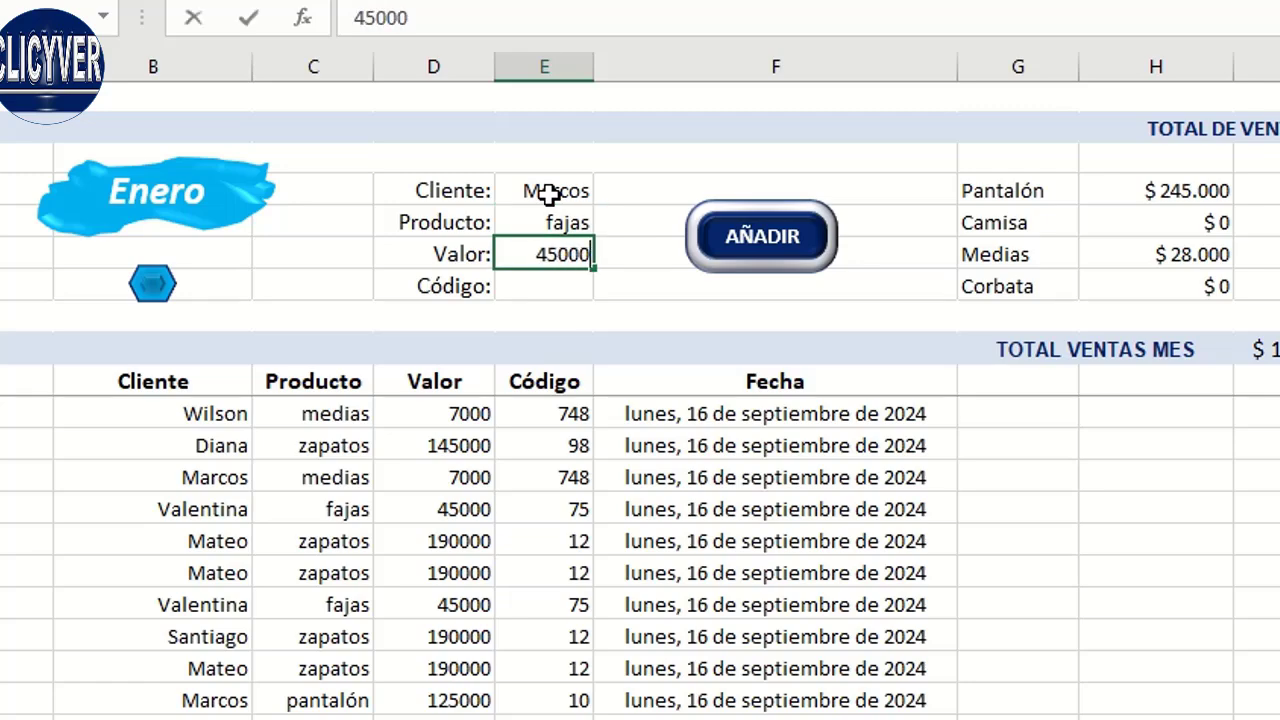
key(Return)
text(75)
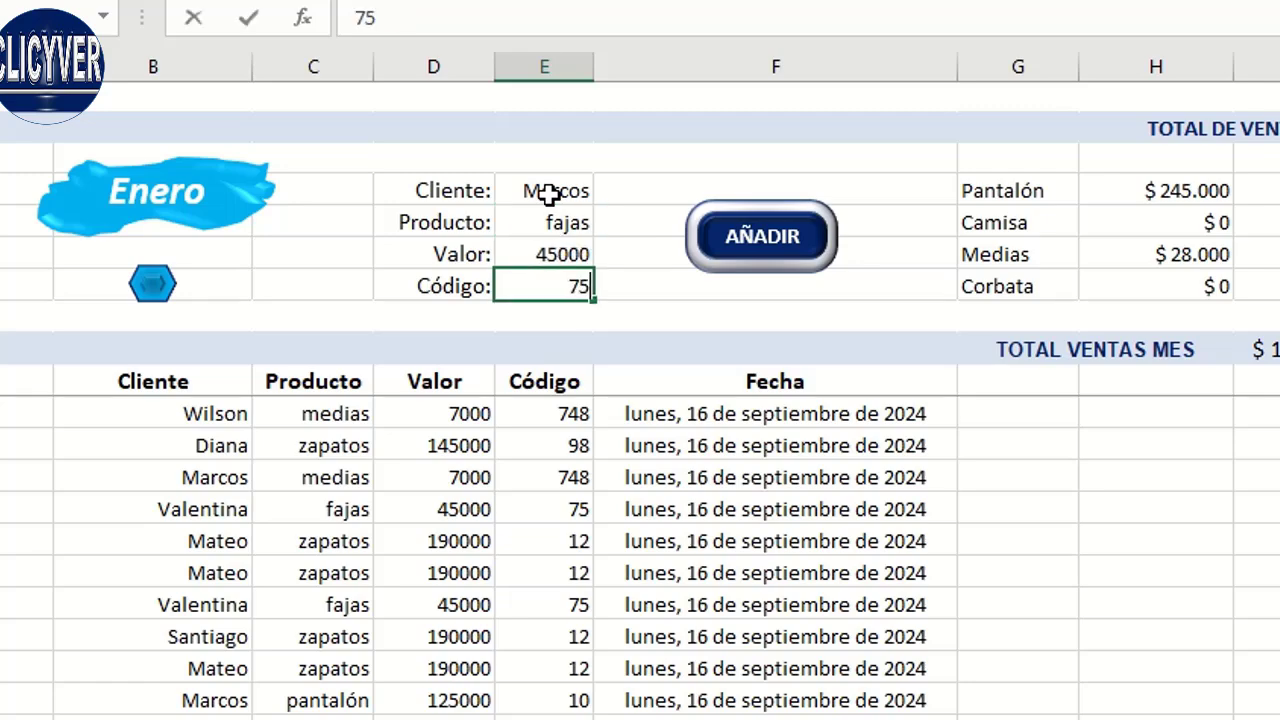
click(766, 246)
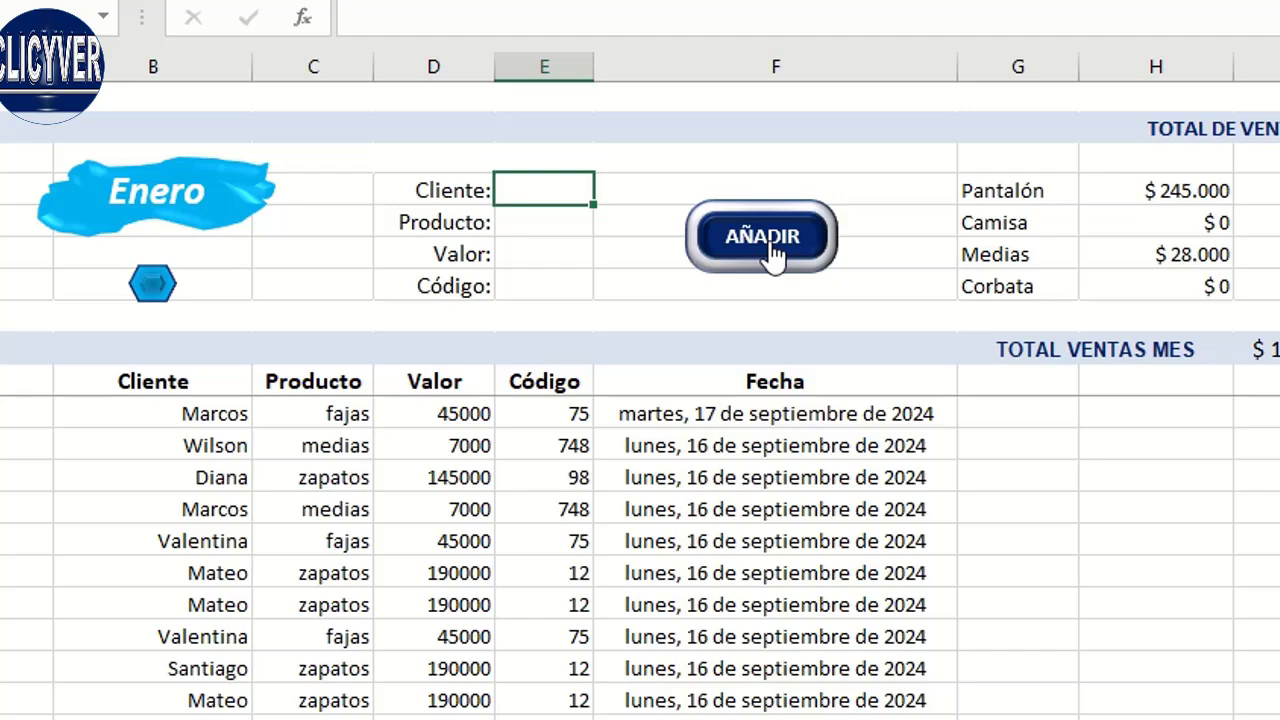
- Inspect the new row's Cliente, Producto, Valor and Código cells
click(172, 418)
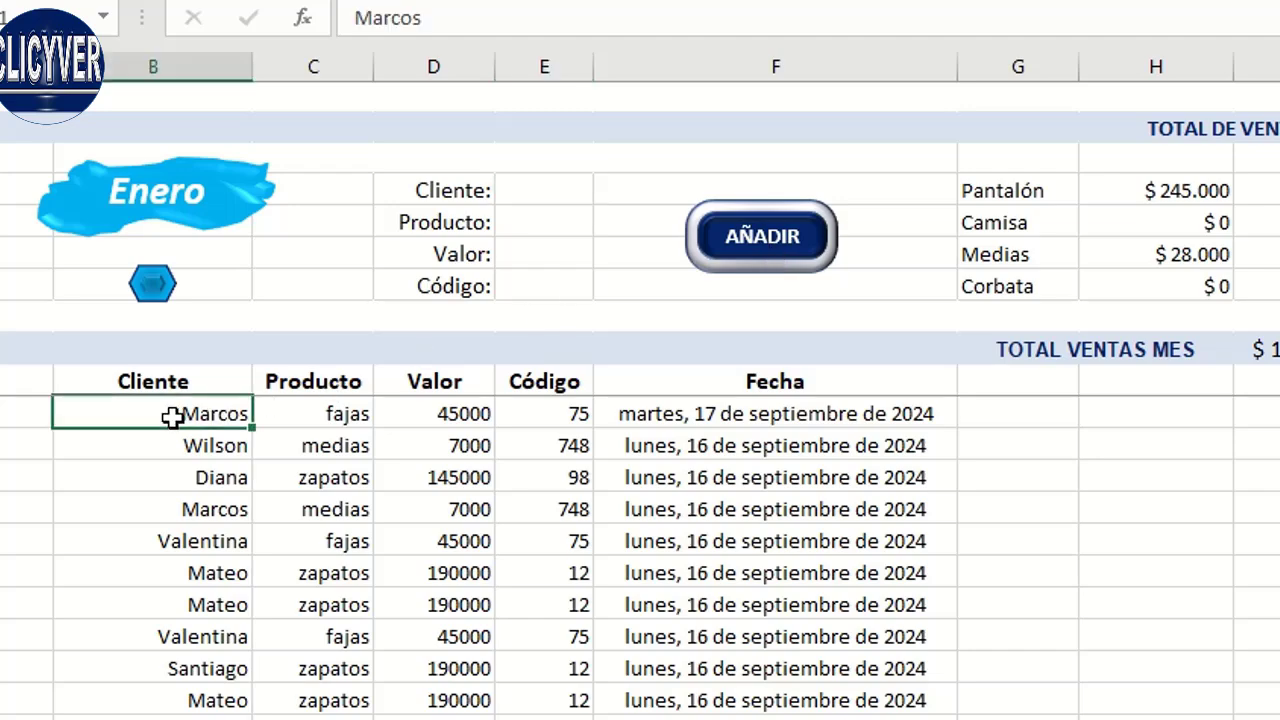
click(314, 418)
click(438, 420)
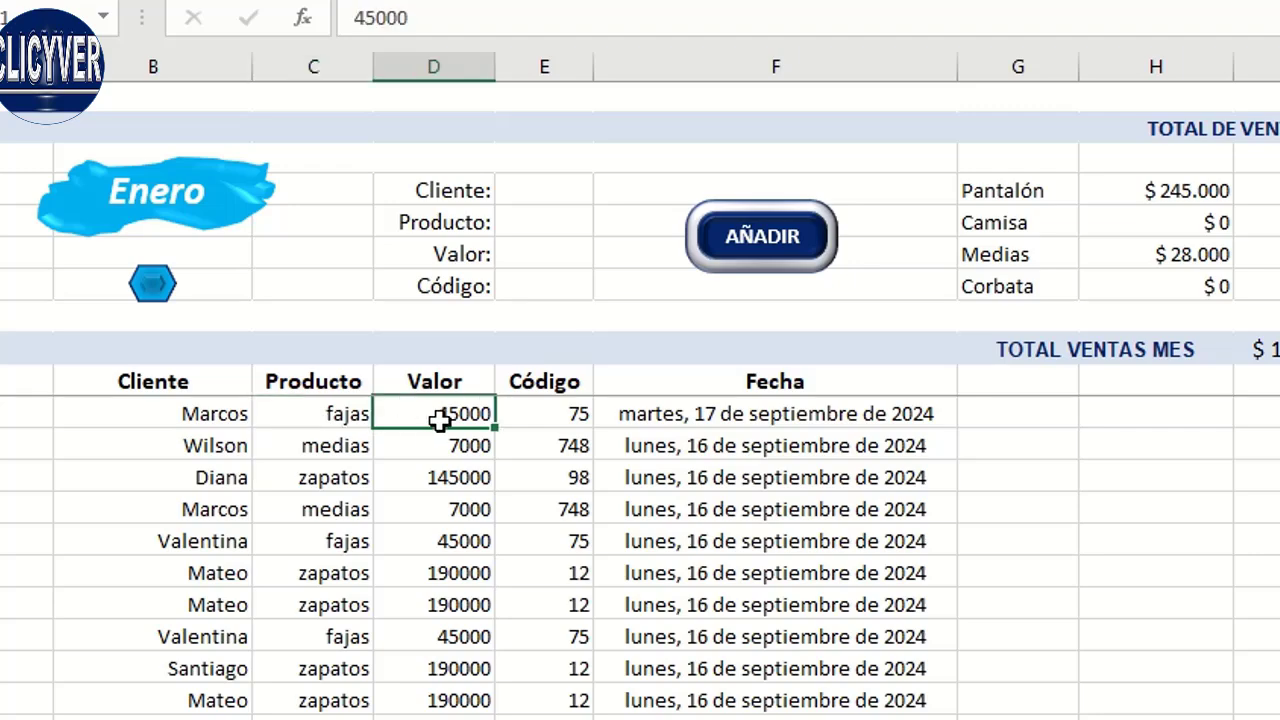
click(574, 417)
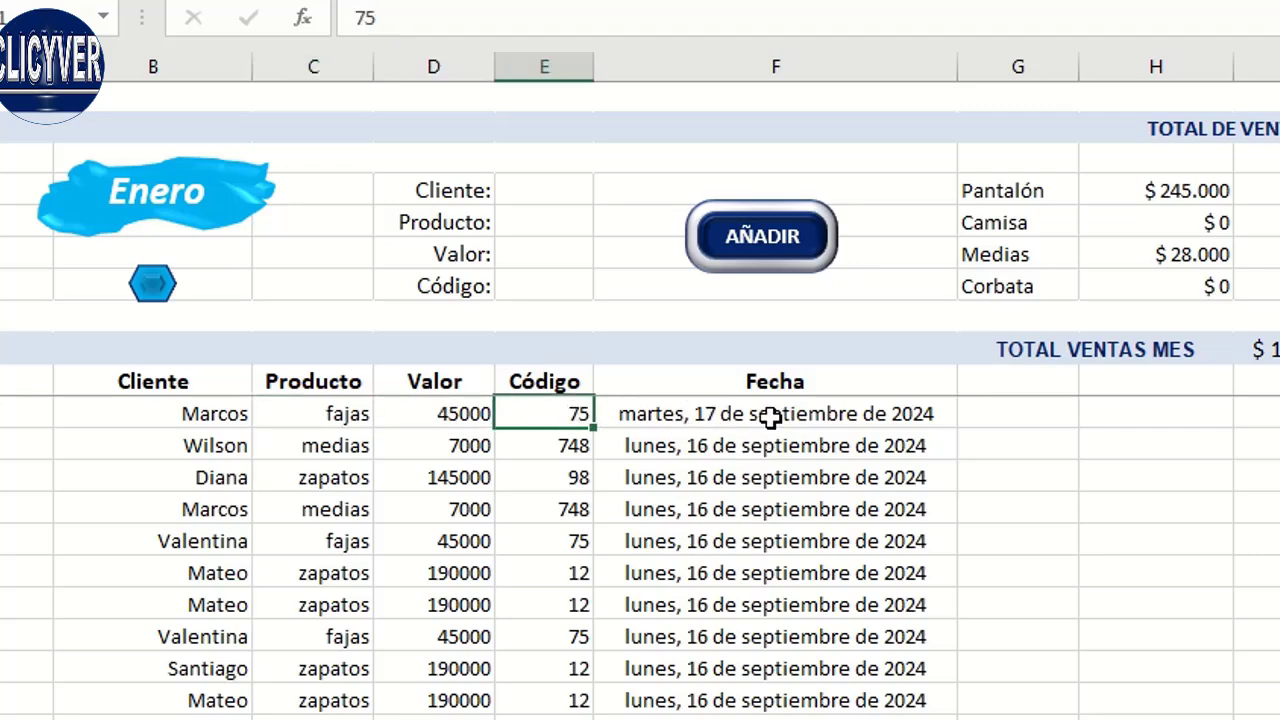
- Check the Fecha dates, then start typing a customer's name in the Cliente field
drag(743, 482, 740, 634)
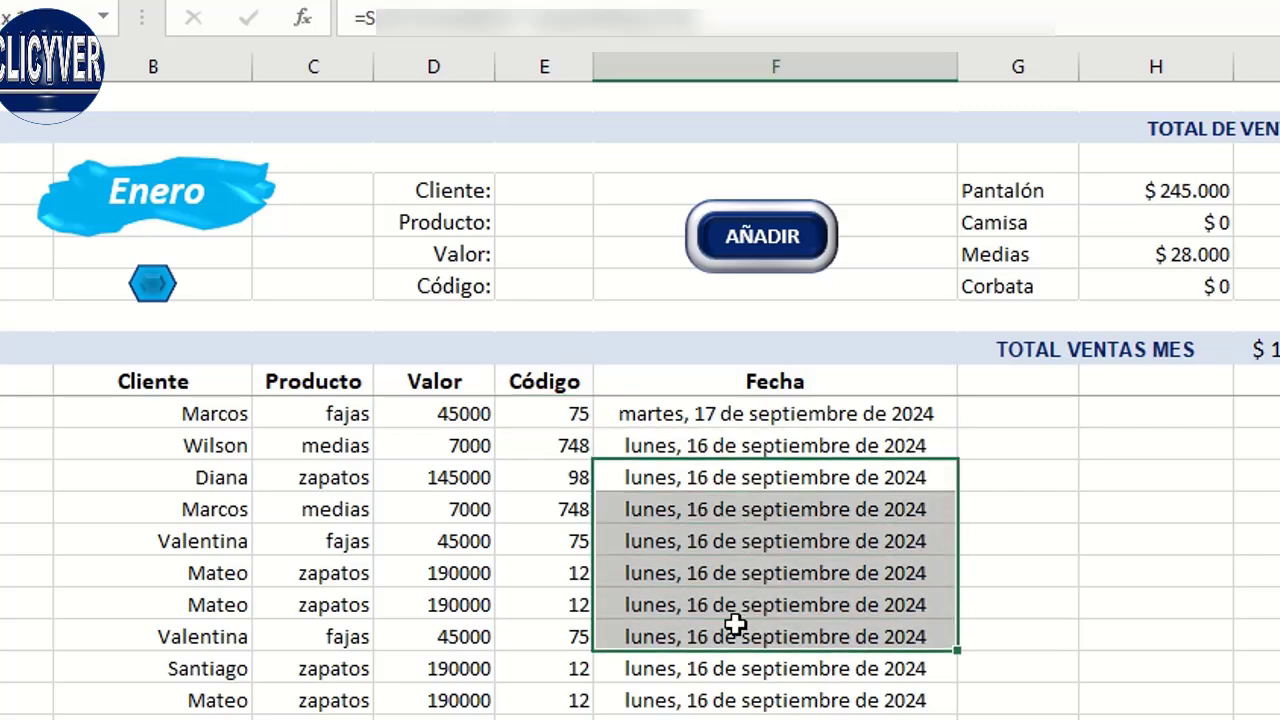
click(778, 413)
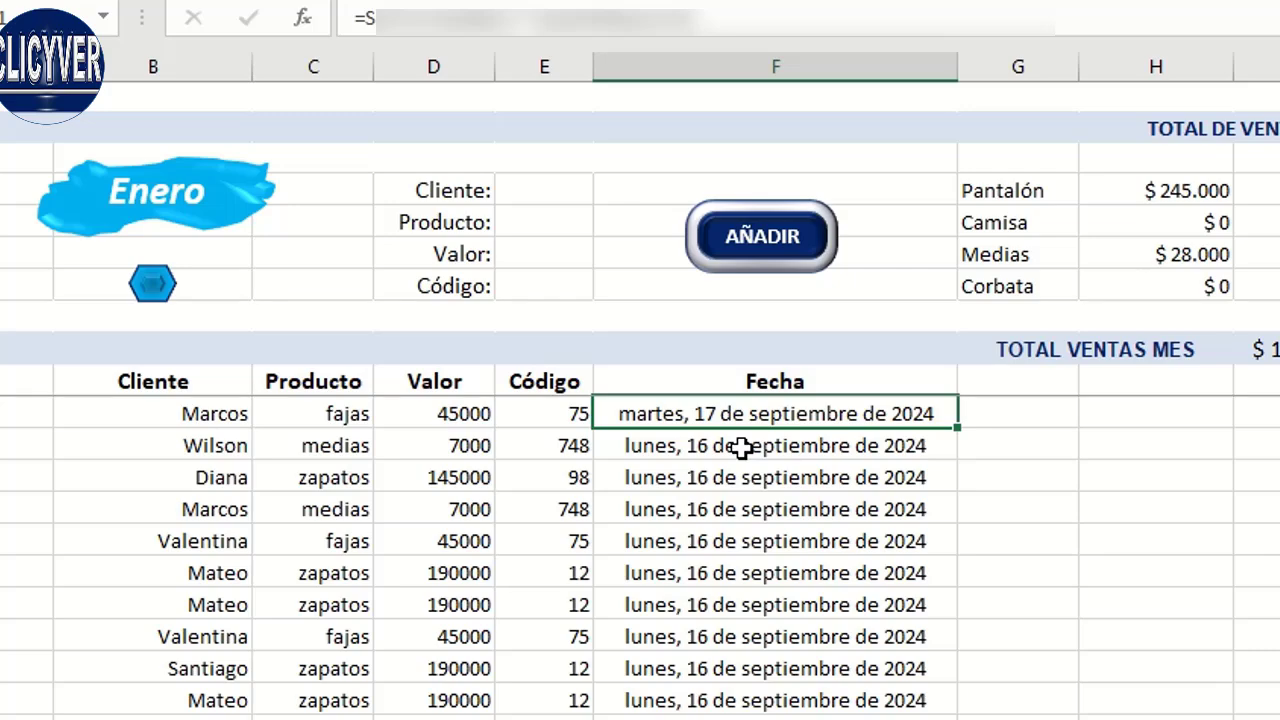
click(575, 190)
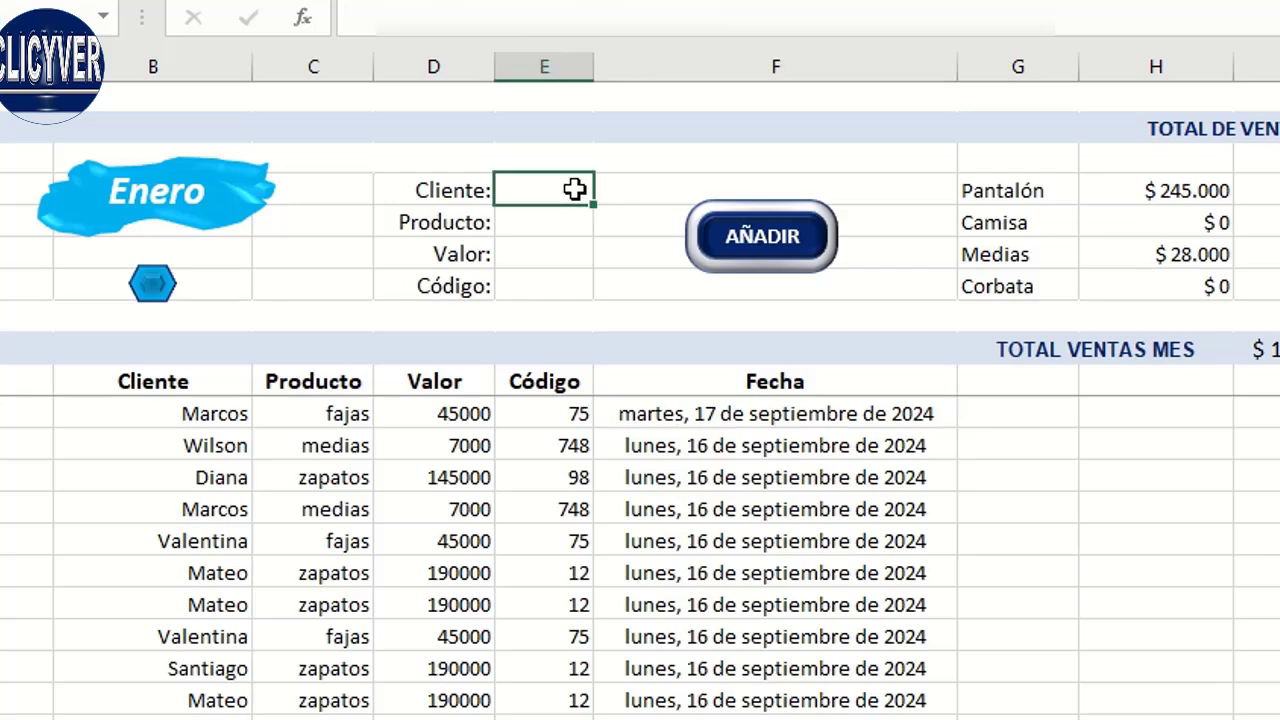
text(Di)
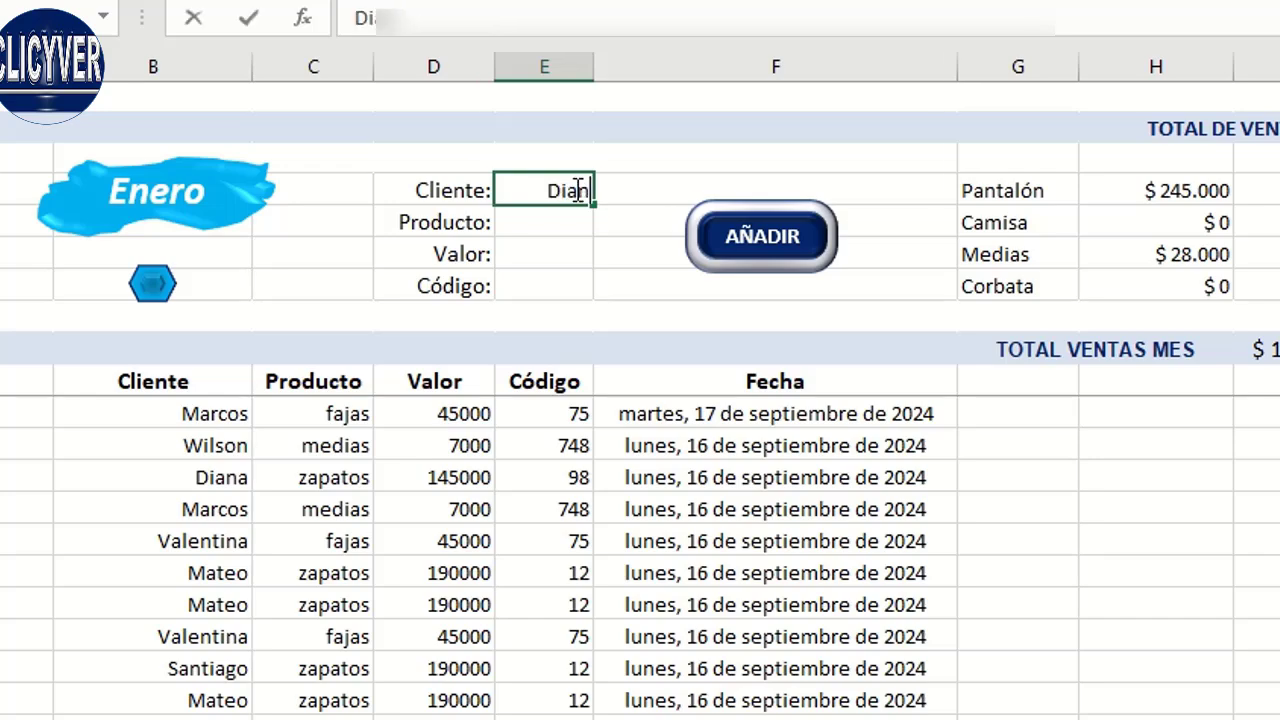
text(an)
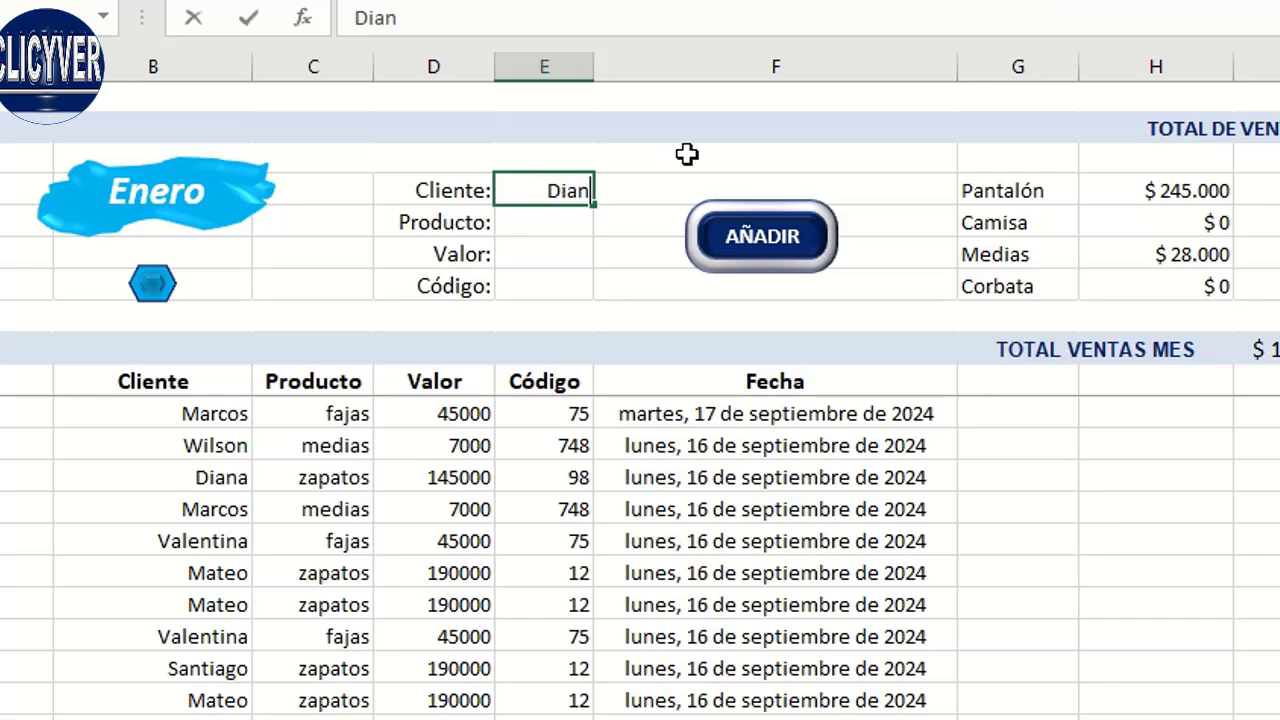
text(a)
- Complete the form with interiores, 30000 and code 11, and add the sale
key(Return)
text(inte)
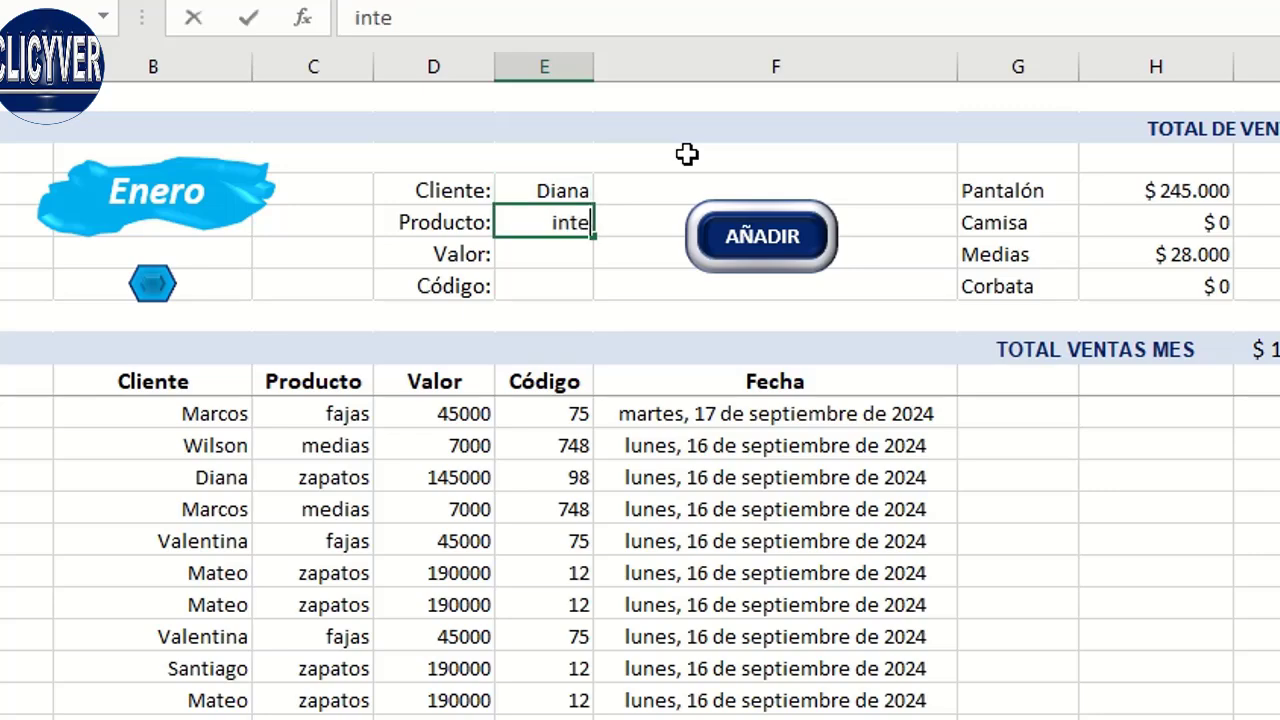
text(riores)
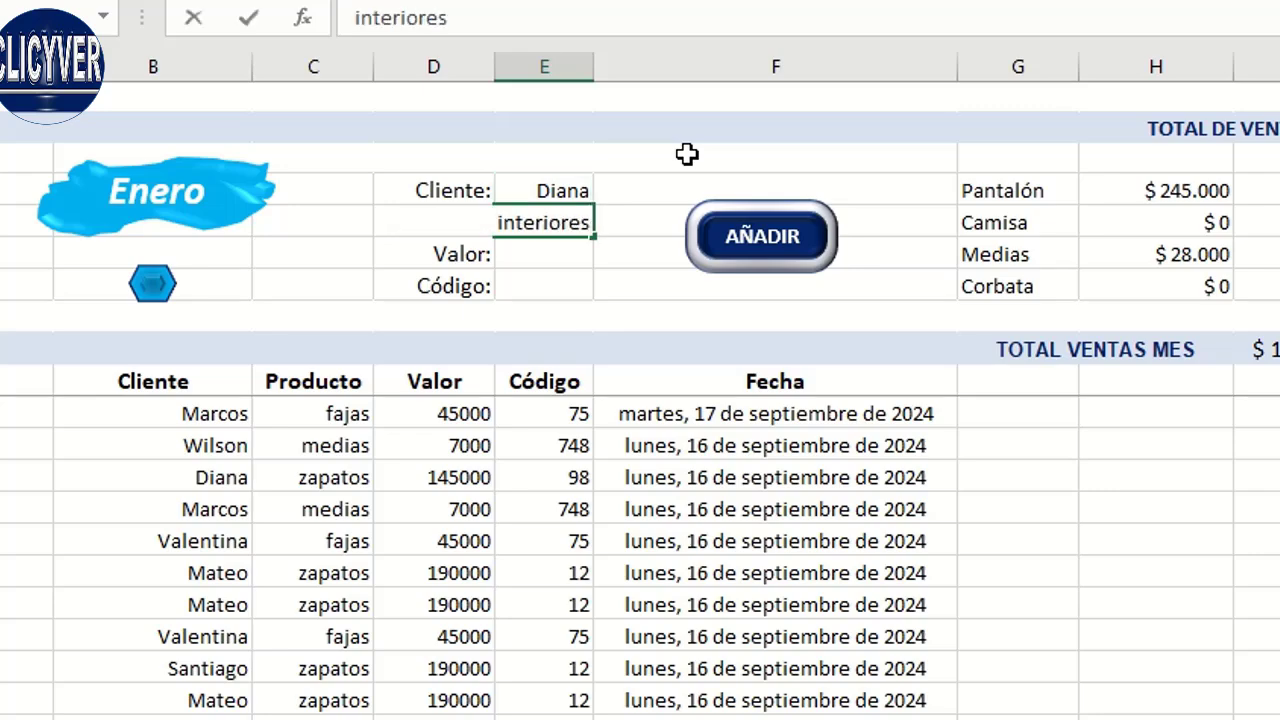
key(Return)
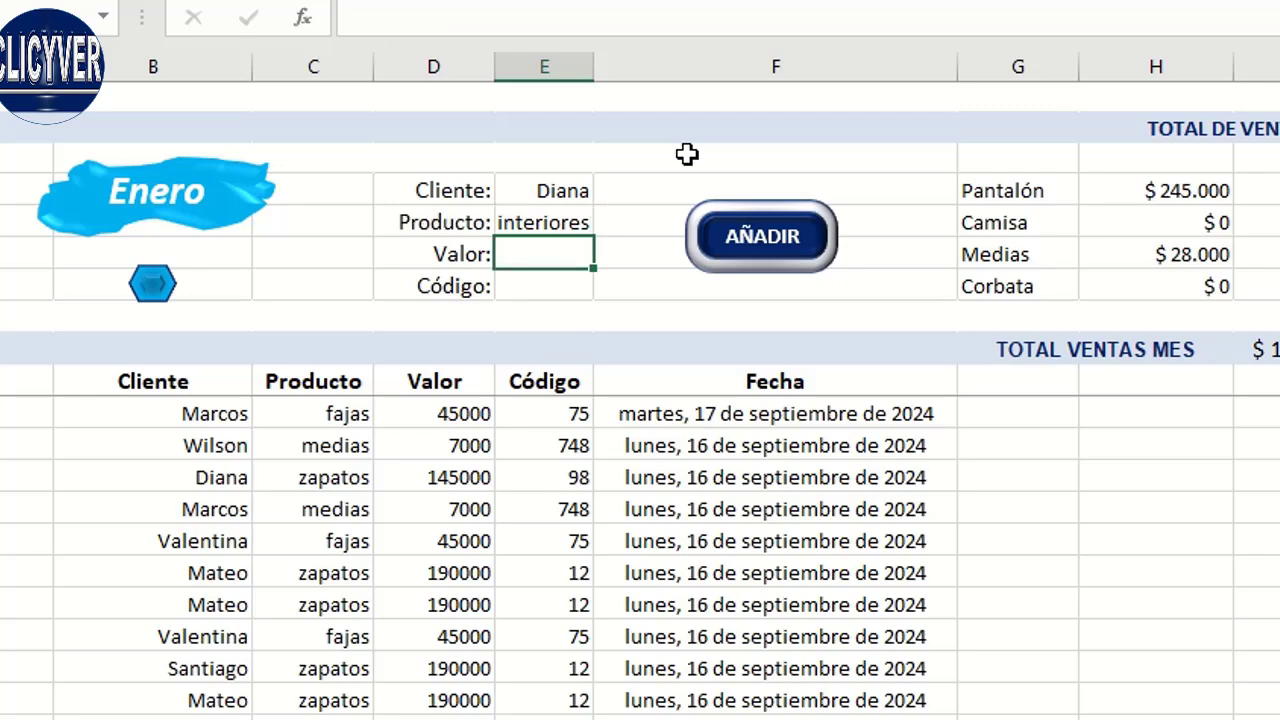
text(300)
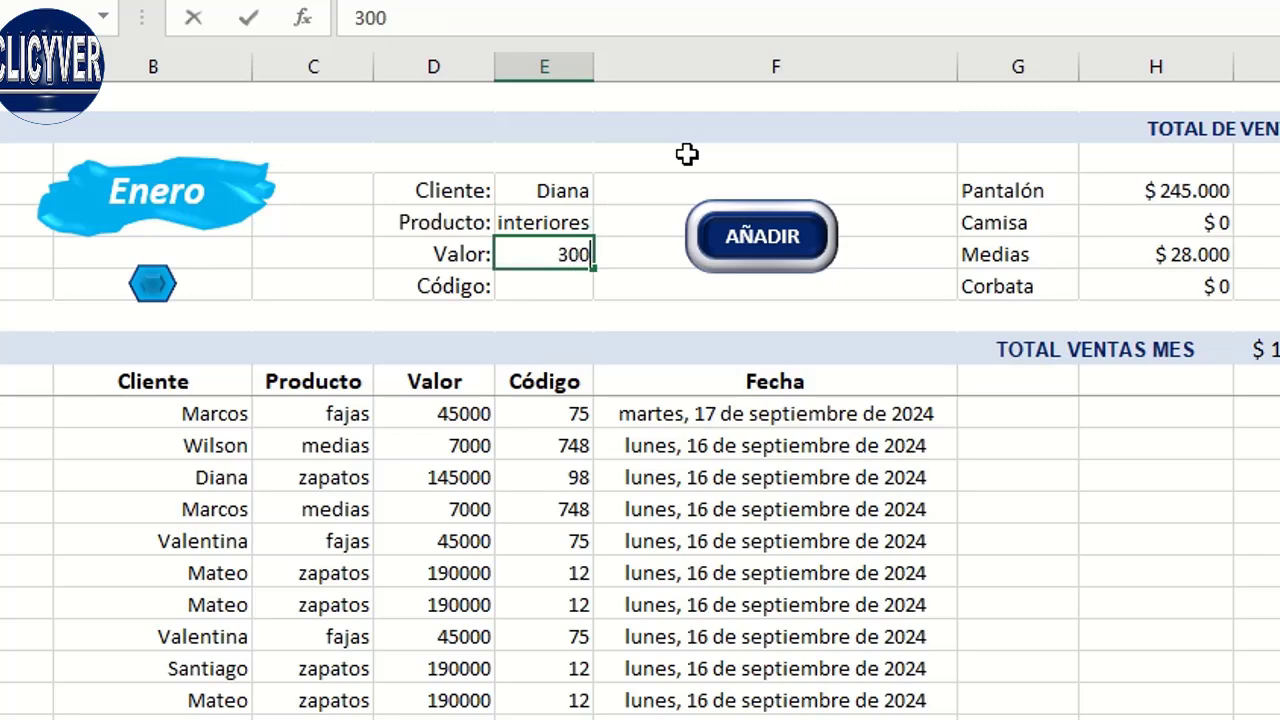
text(00)
key(Return)
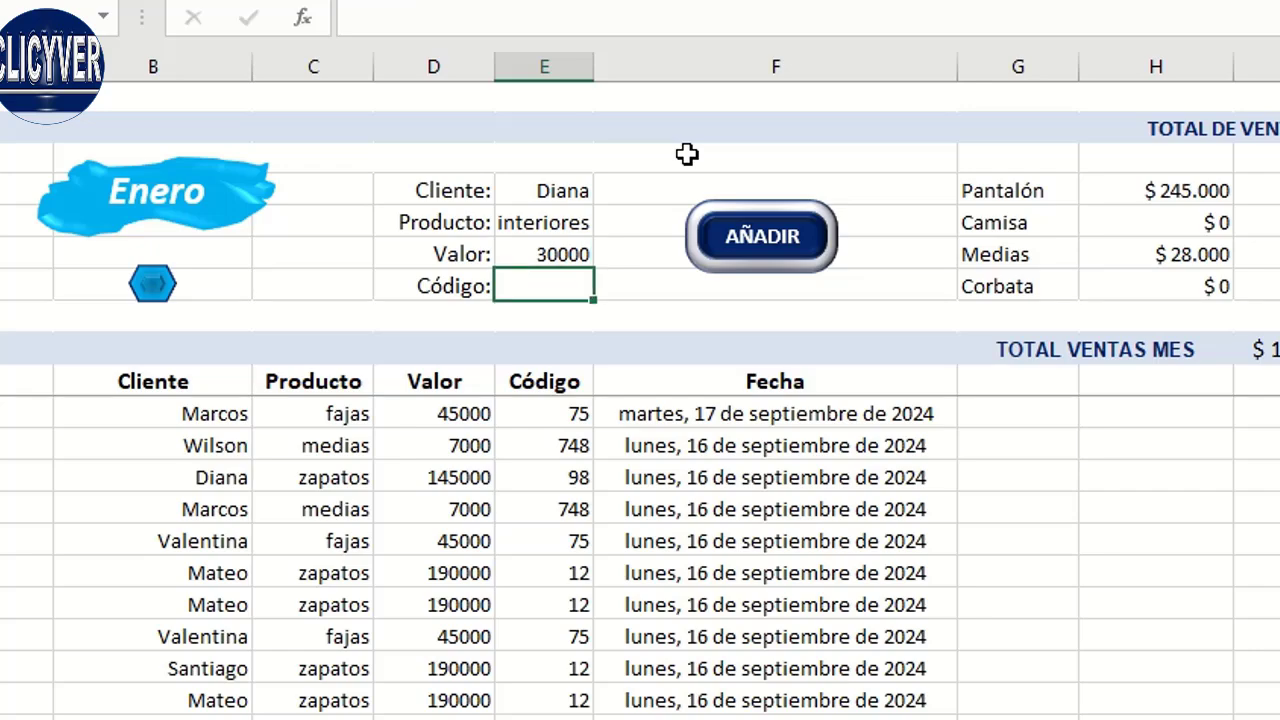
text(11)
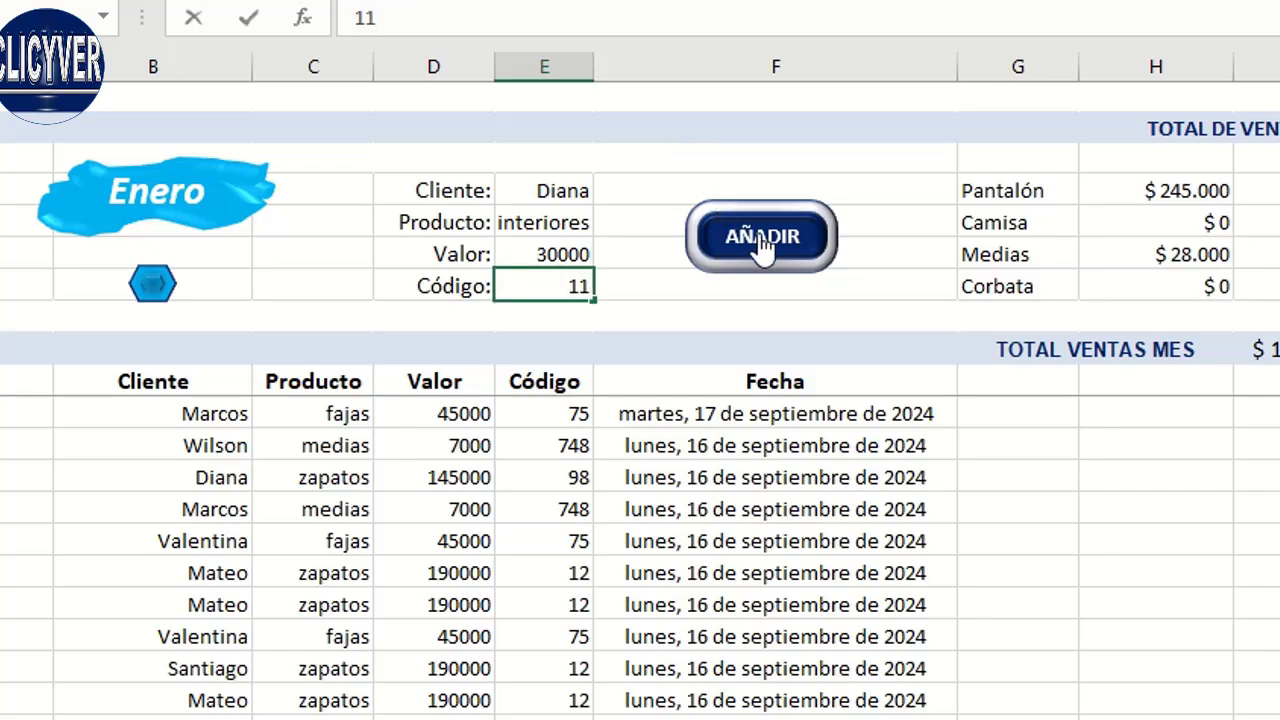
click(762, 238)
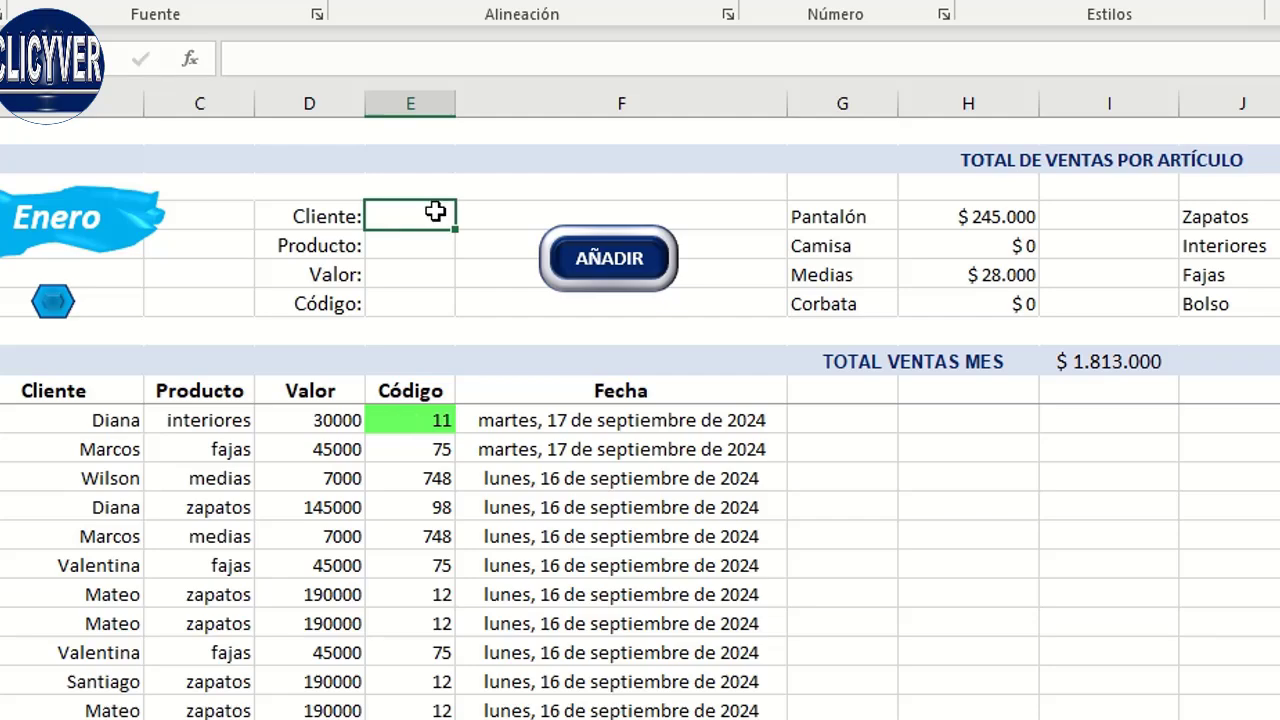
- Enter a customer's name, corbata, 15000 and code 213, and add the sale
text(Mateo)
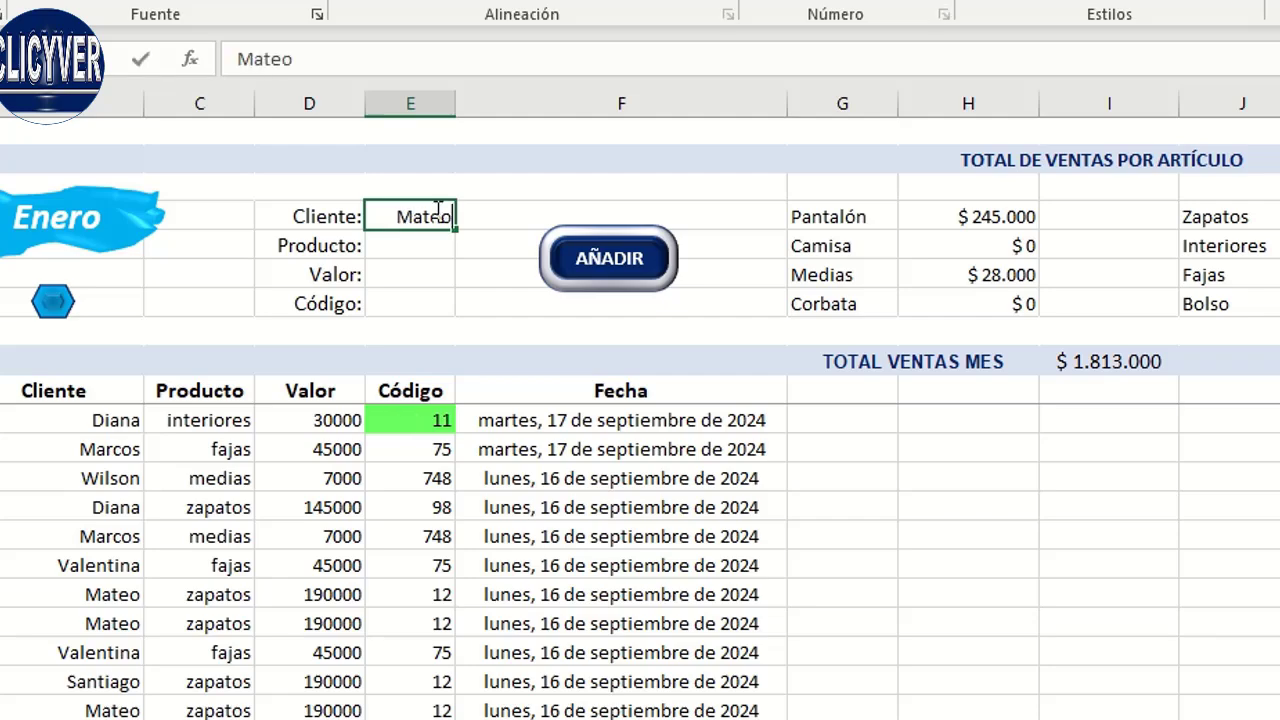
key(Return)
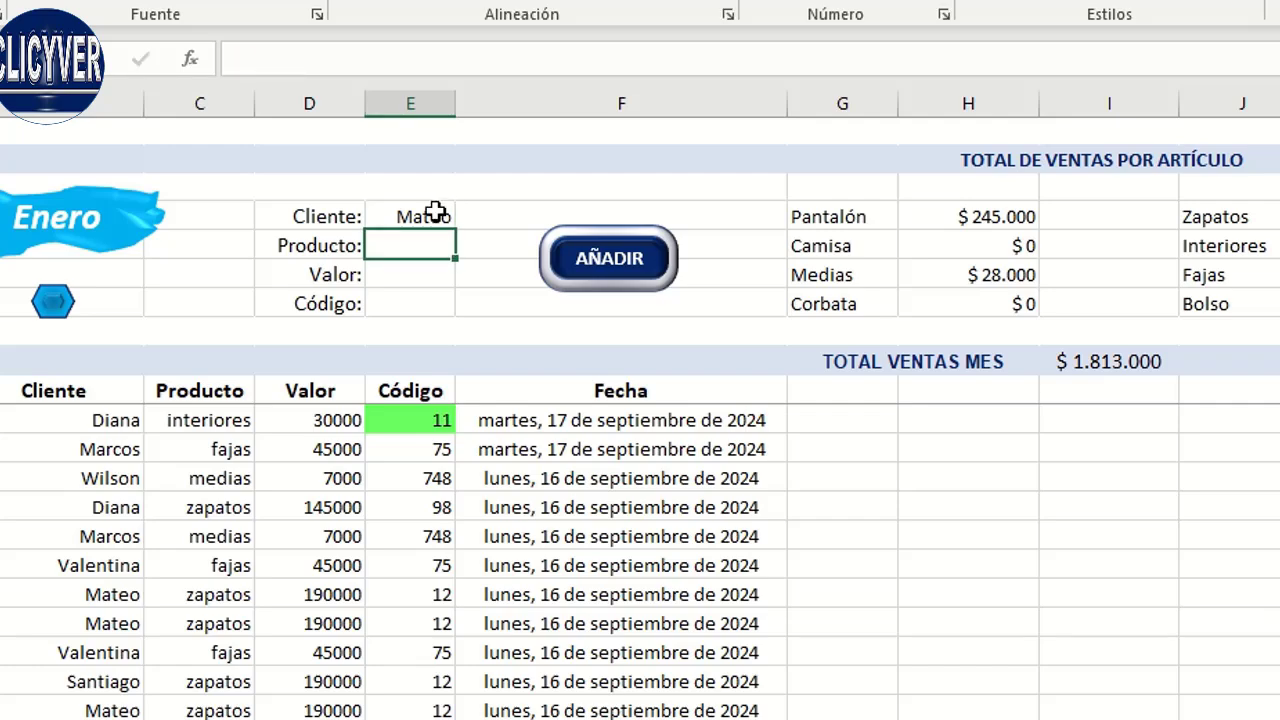
text(corbata)
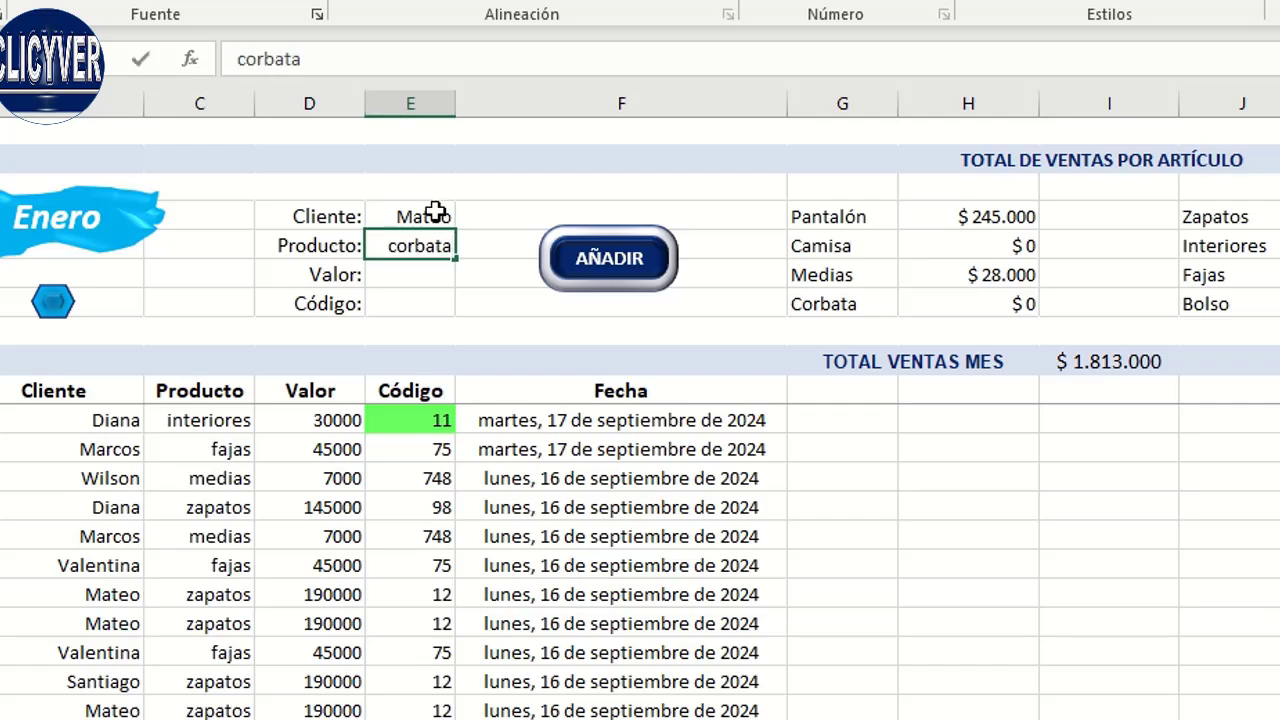
key(Return)
text(15)
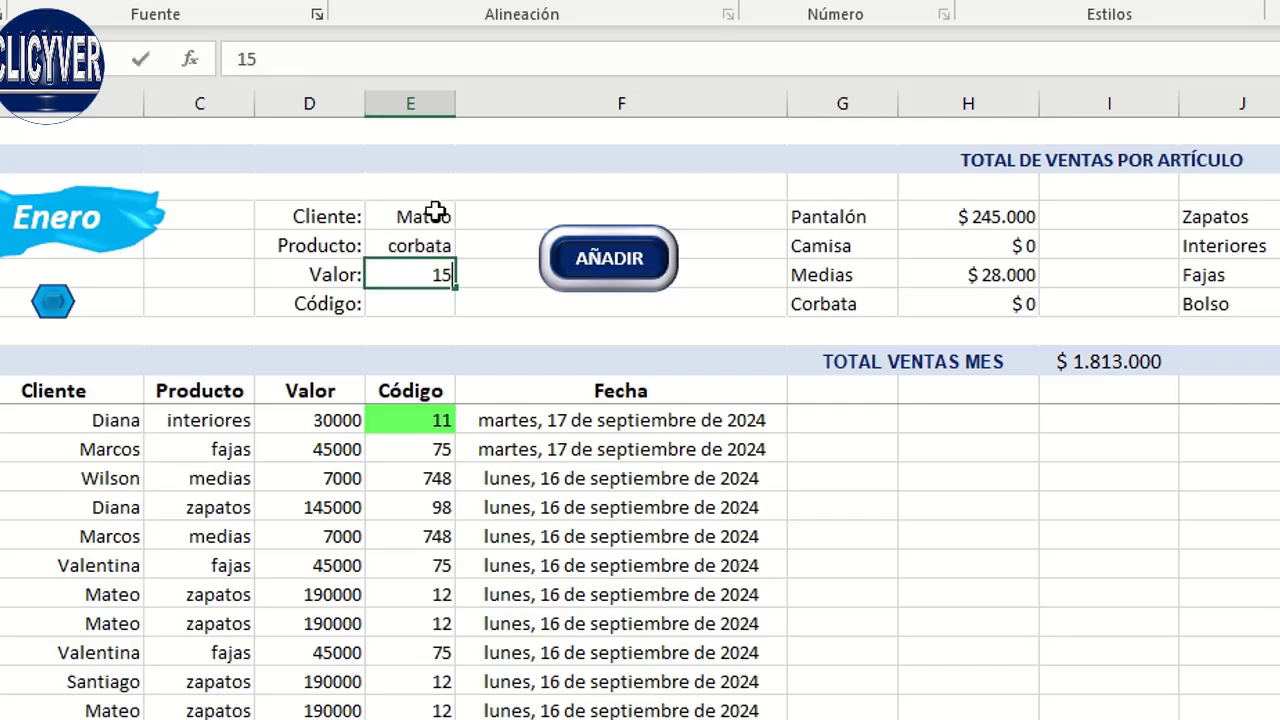
text(000)
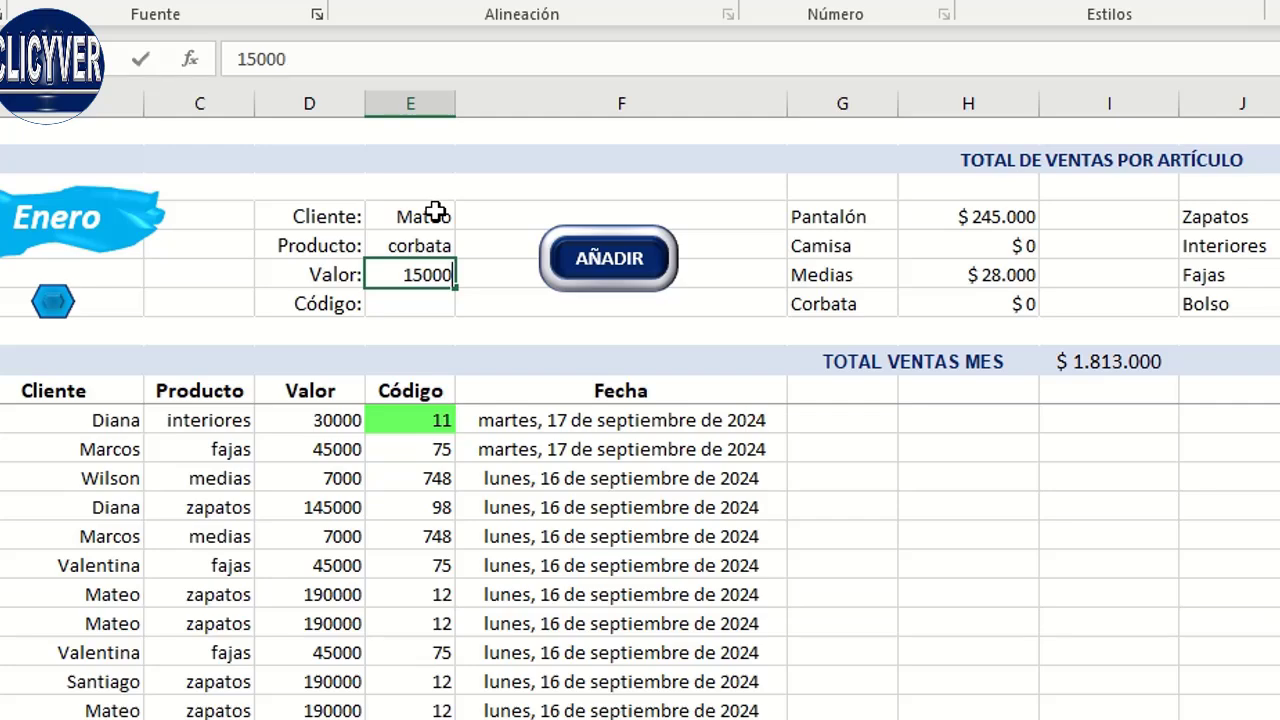
key(Return)
text(213)
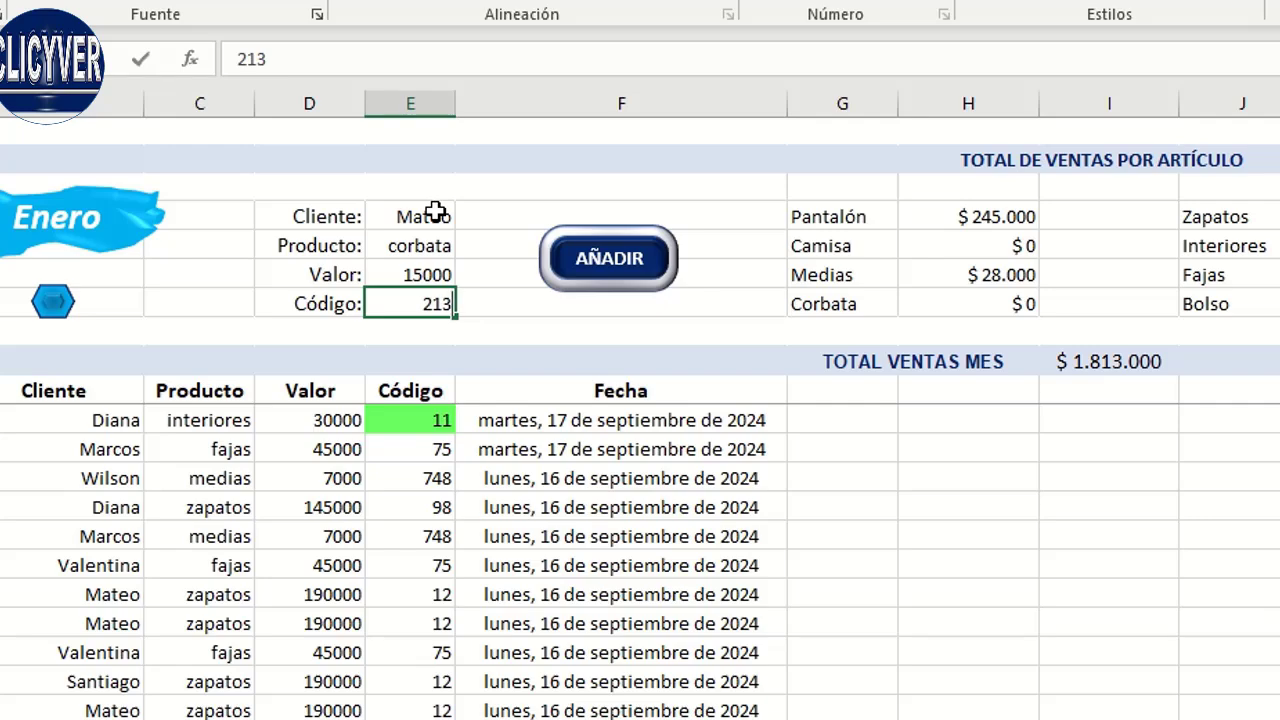
click(610, 262)
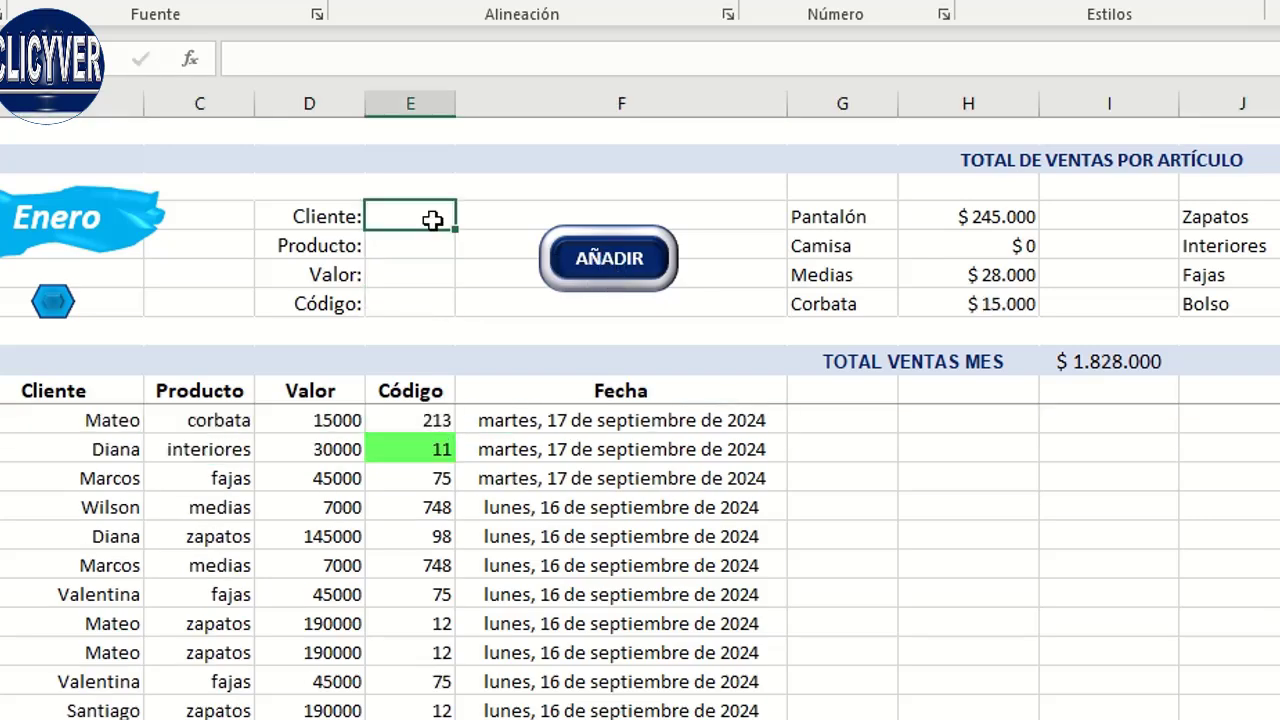
- Add another customer's corbata sale of 15000 with code 213 through the form
text(Juan)
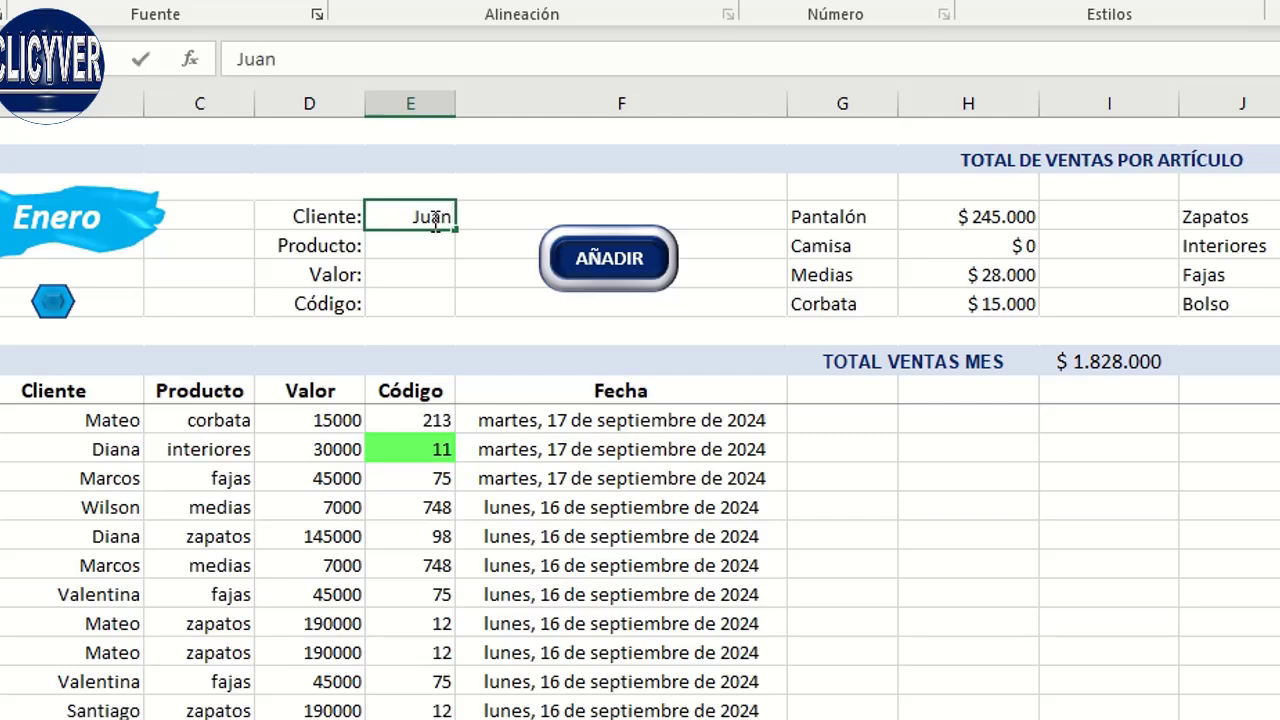
key(Return)
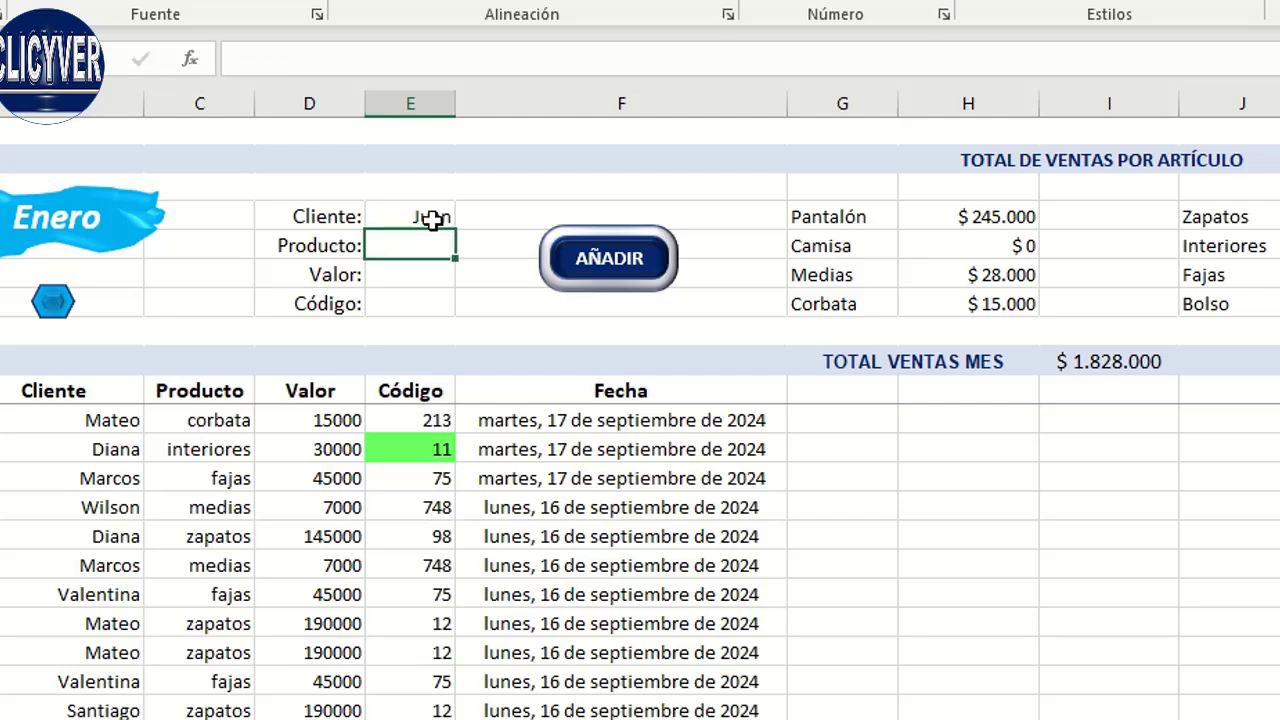
text(corbat)
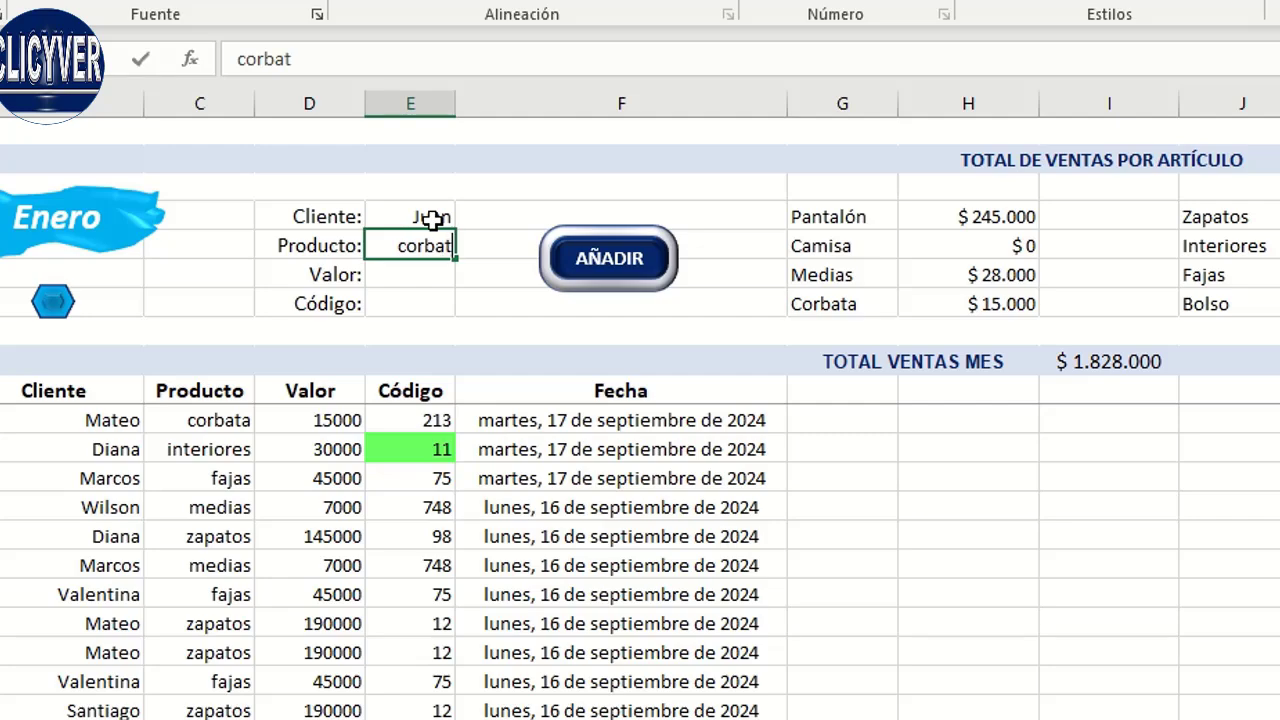
text(a)
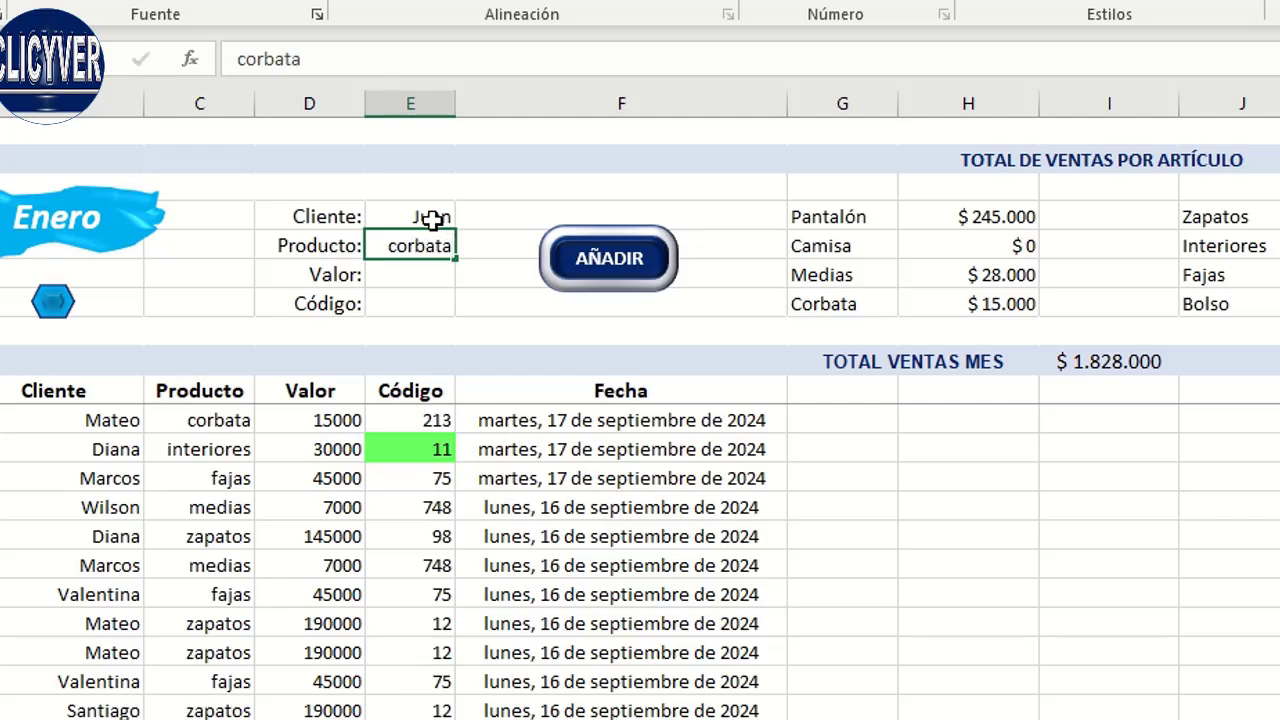
key(Return)
text(15000)
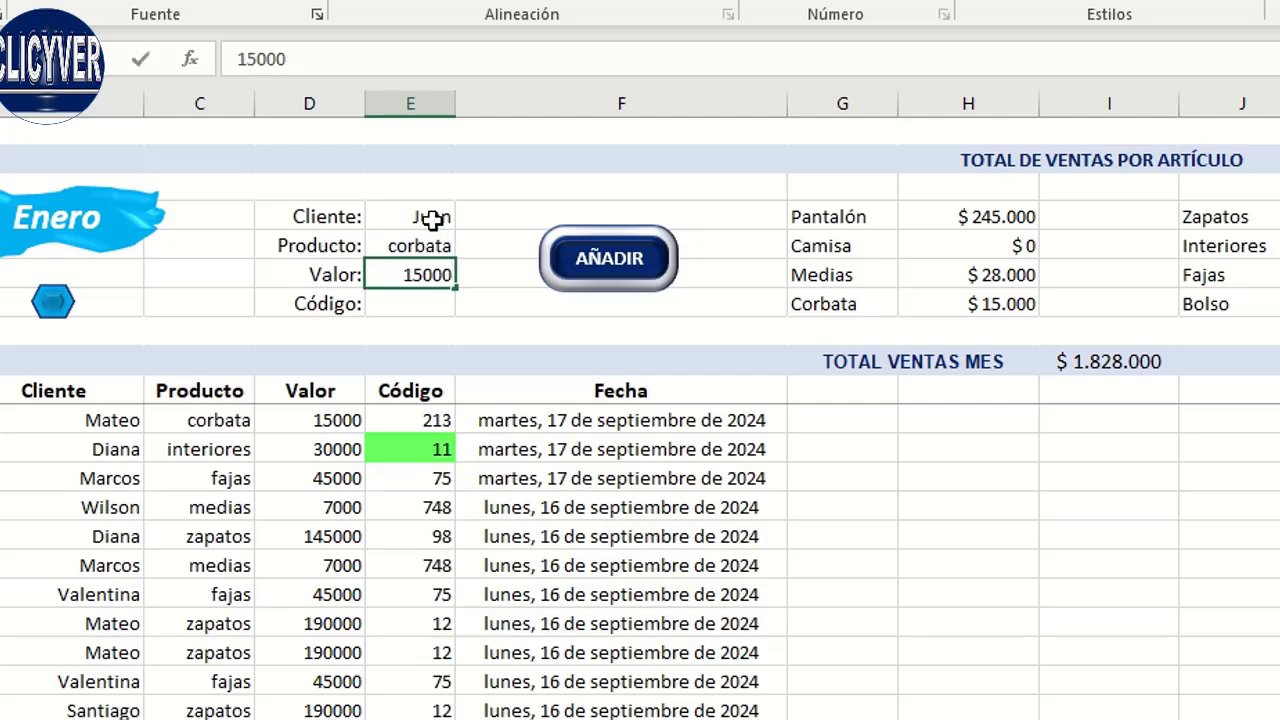
key(Return)
text(213)
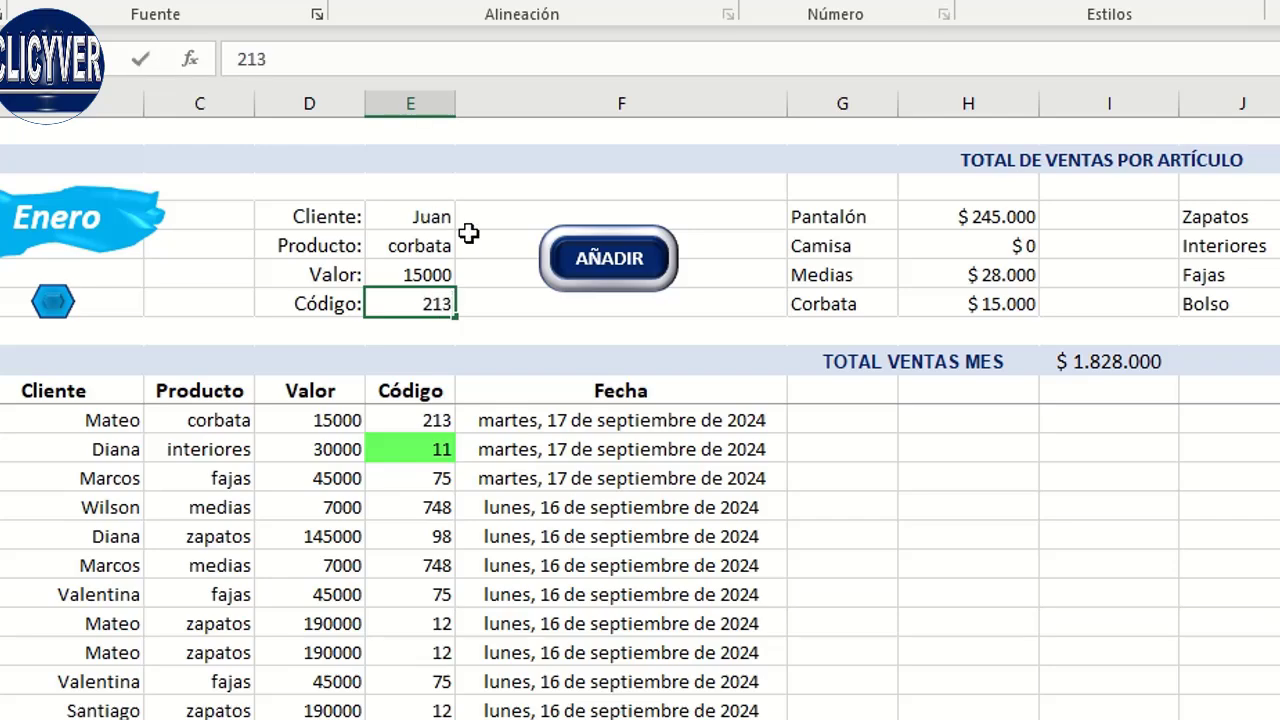
click(608, 270)
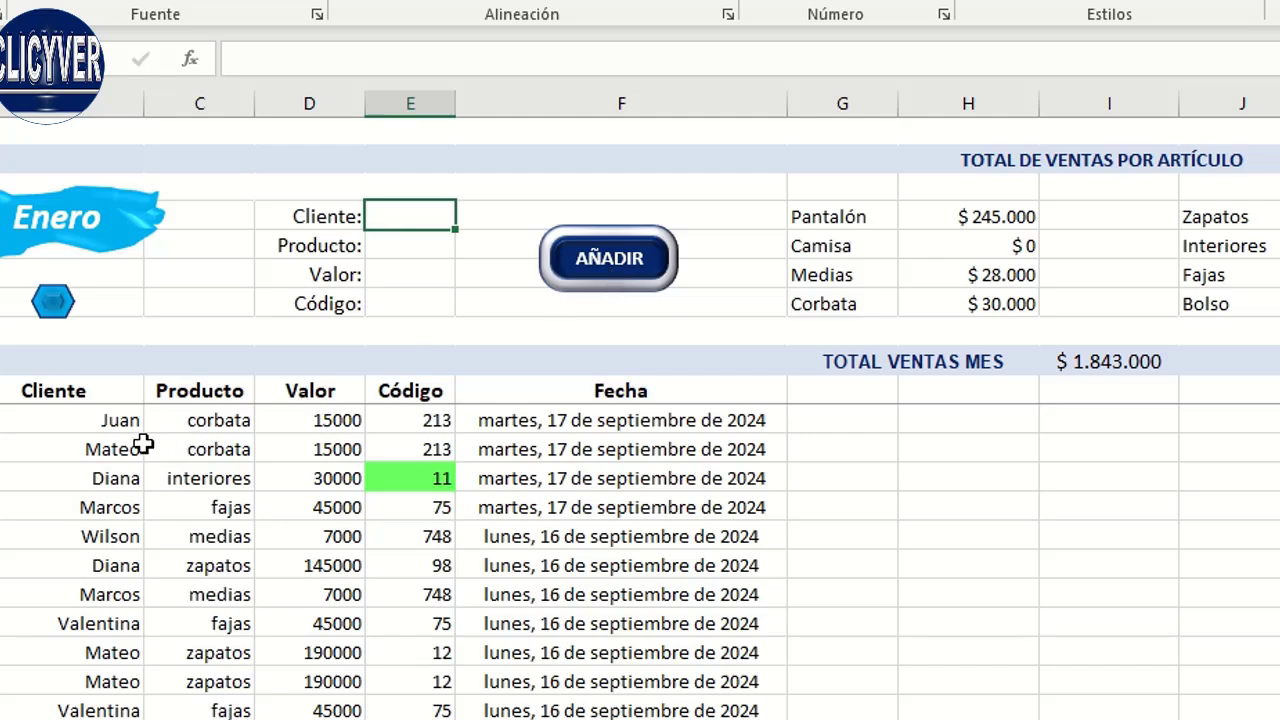
drag(137, 425, 687, 502)
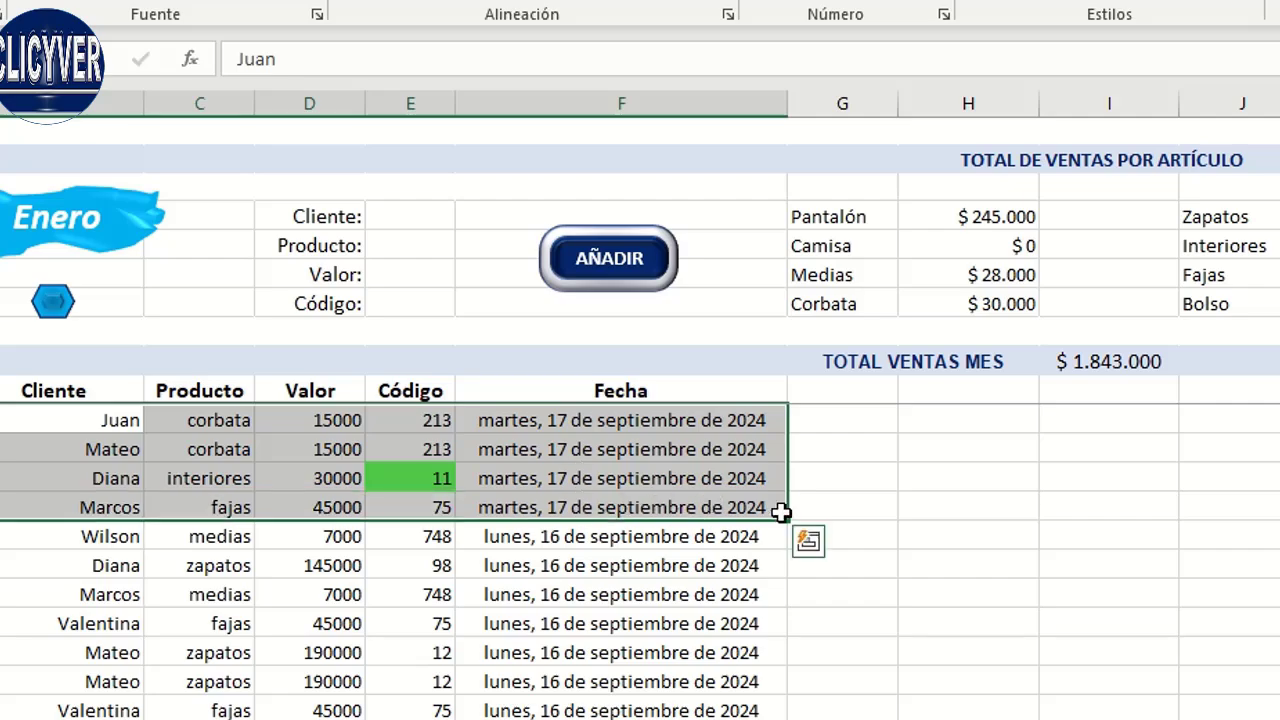
click(863, 542)
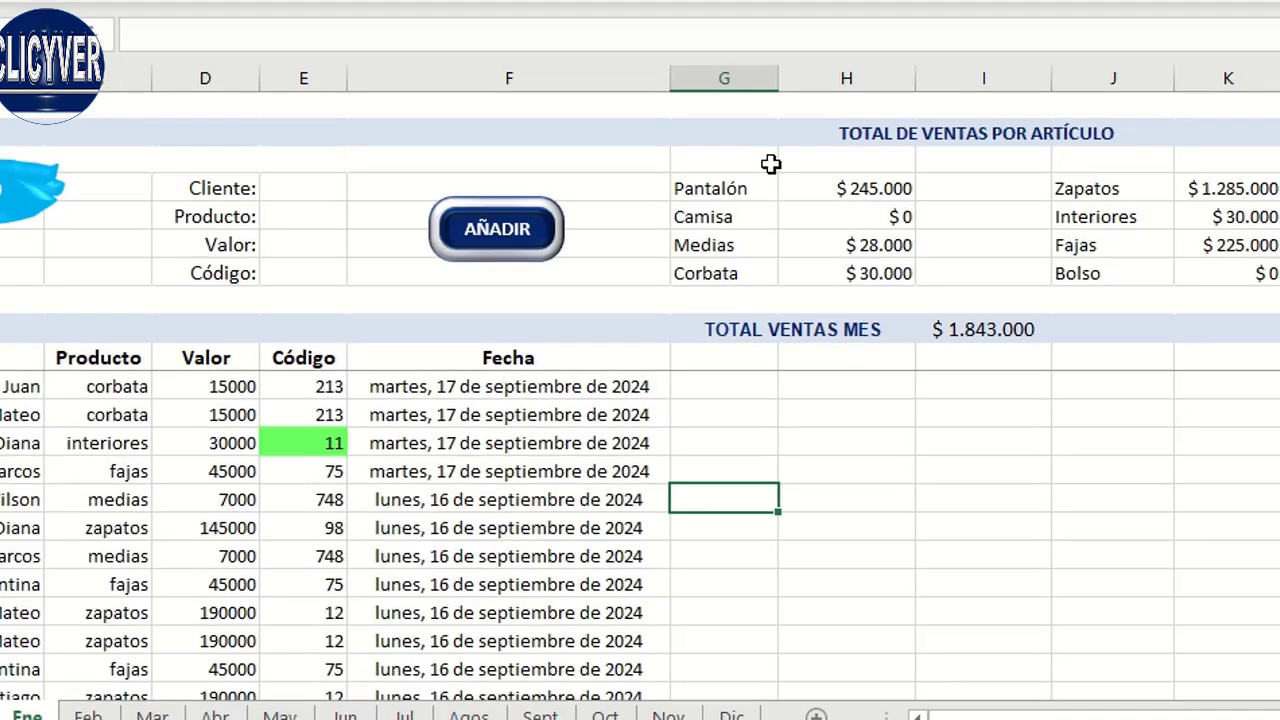
click(743, 190)
drag(734, 187, 727, 272)
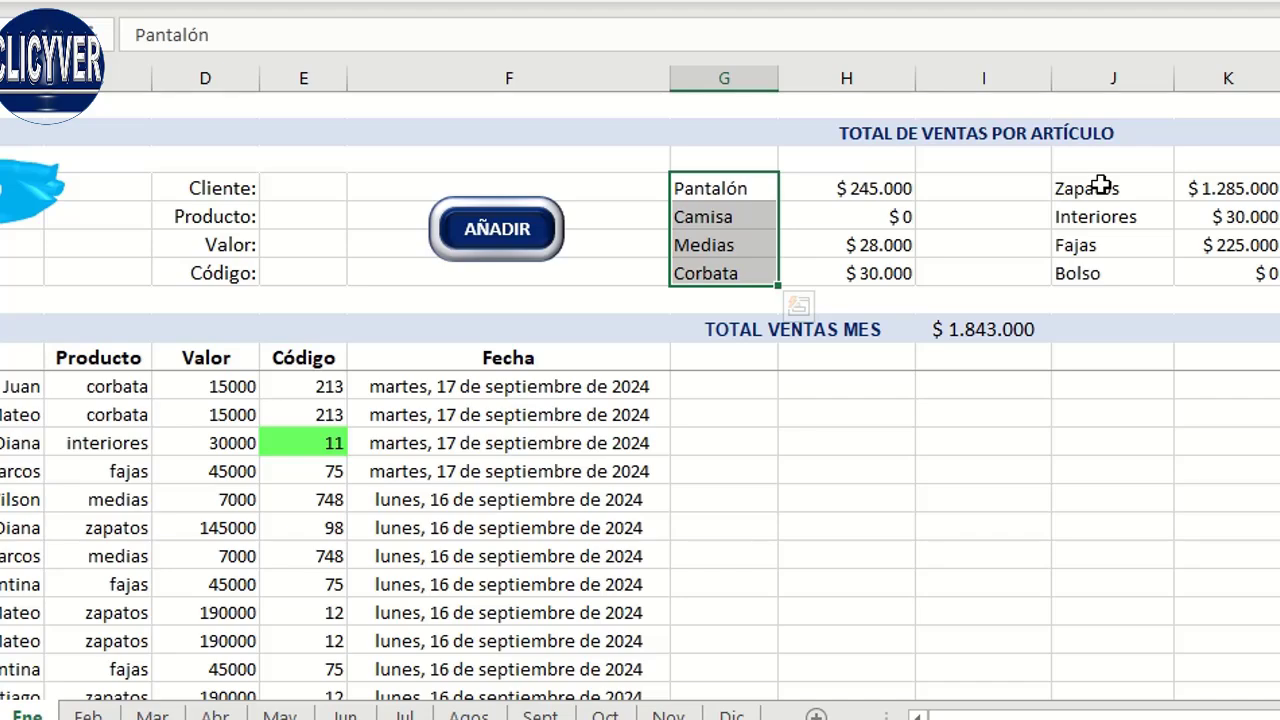
drag(1100, 185, 1100, 270)
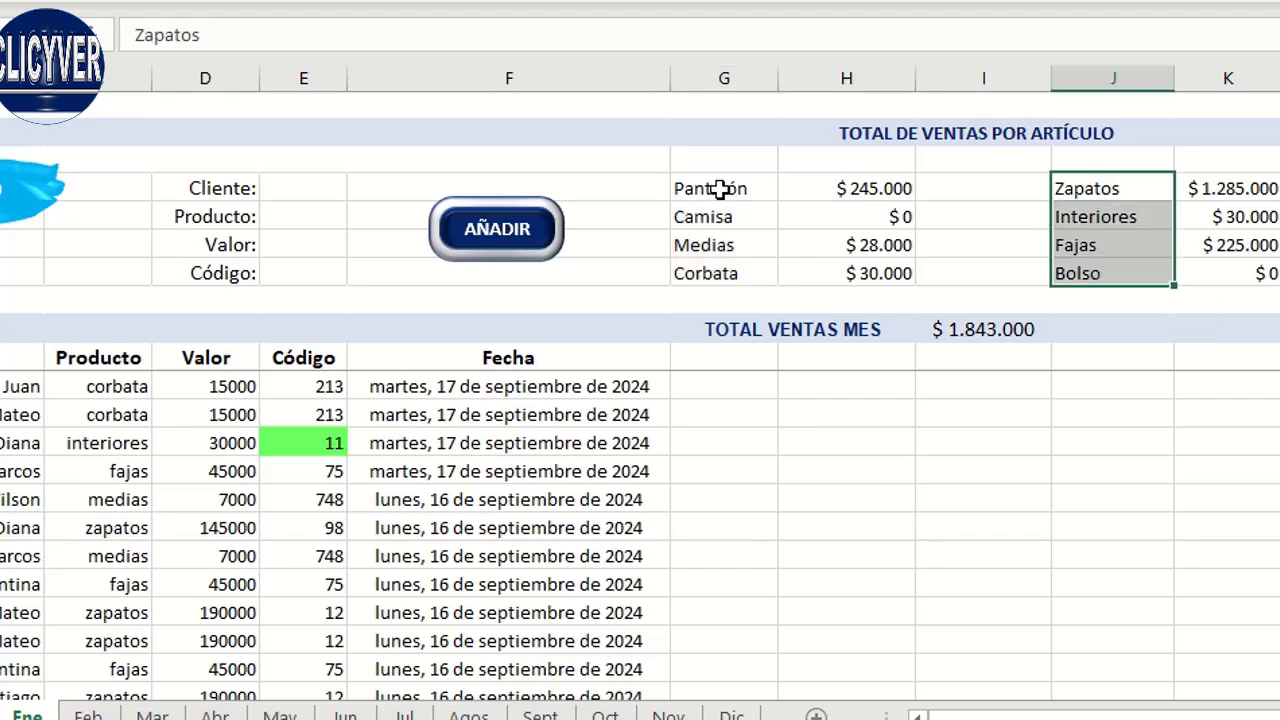
click(752, 191)
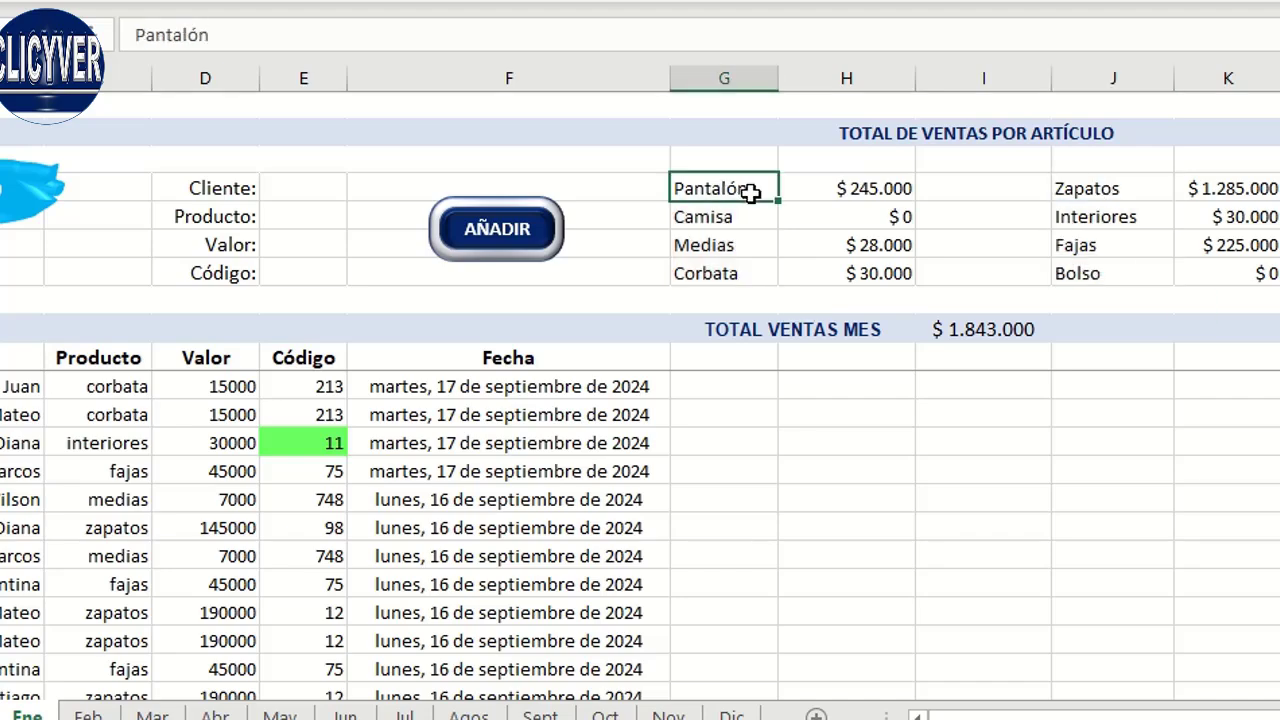
click(904, 190)
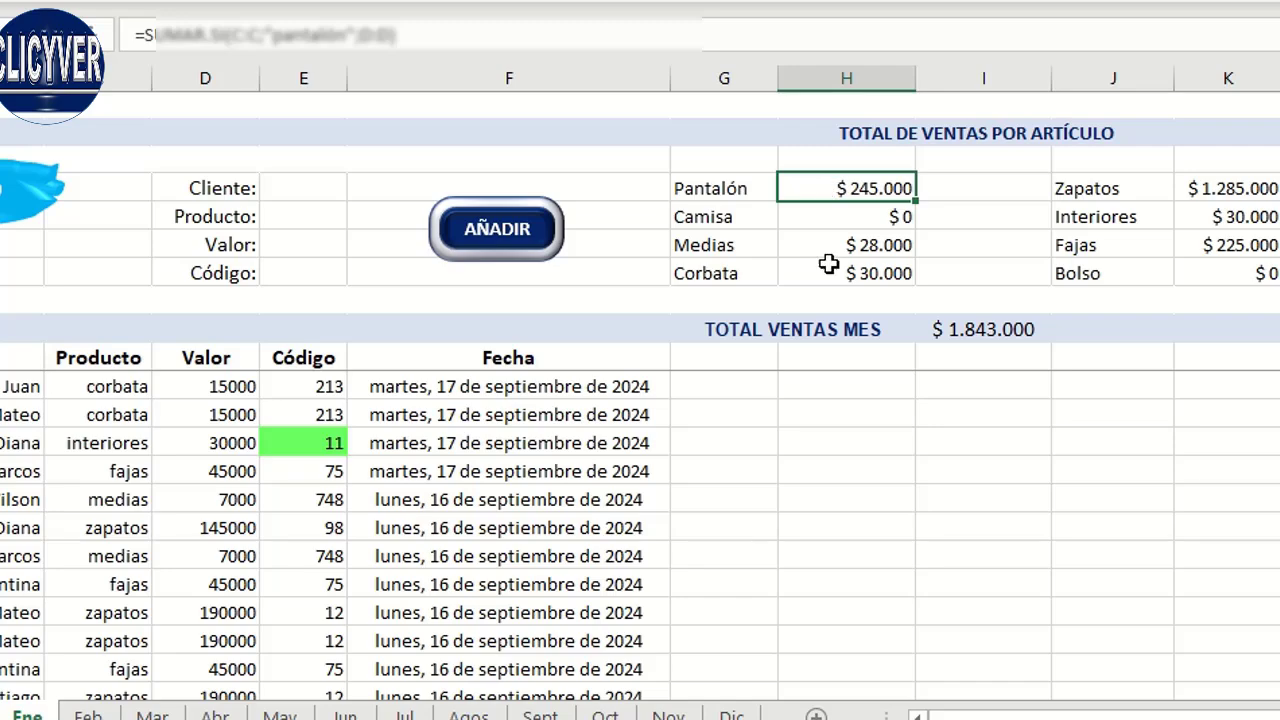
click(855, 216)
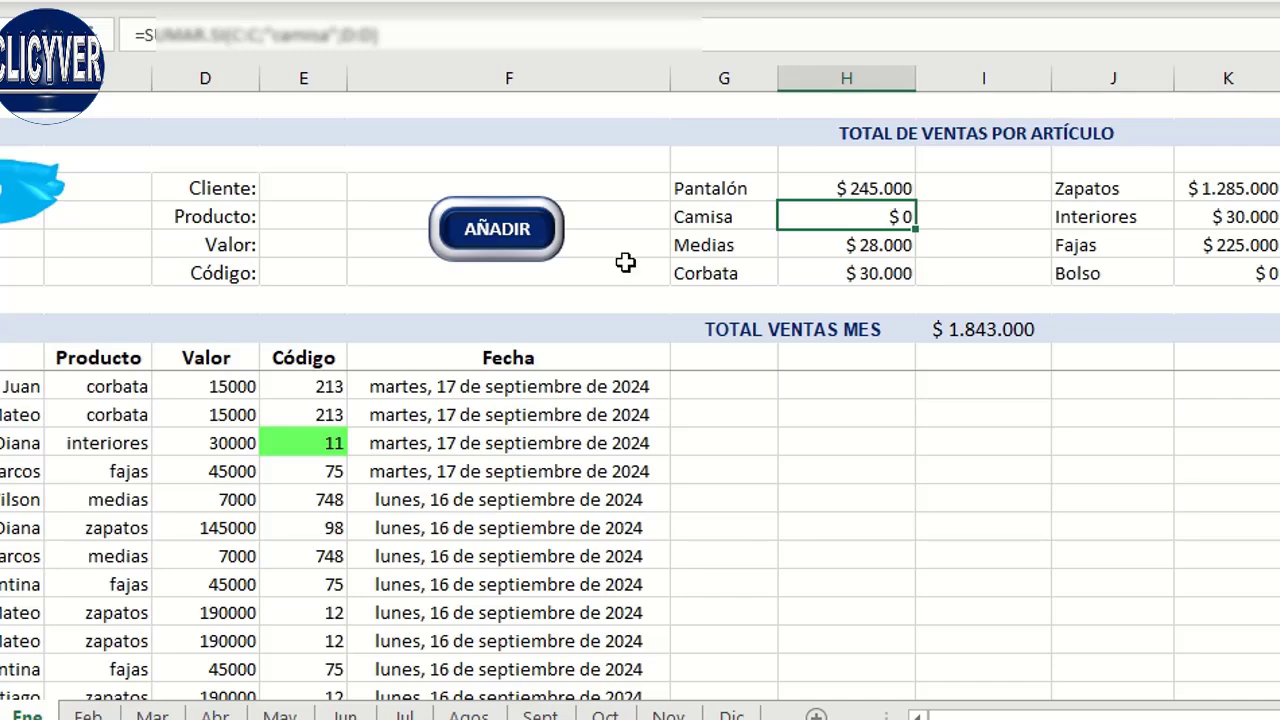
click(313, 192)
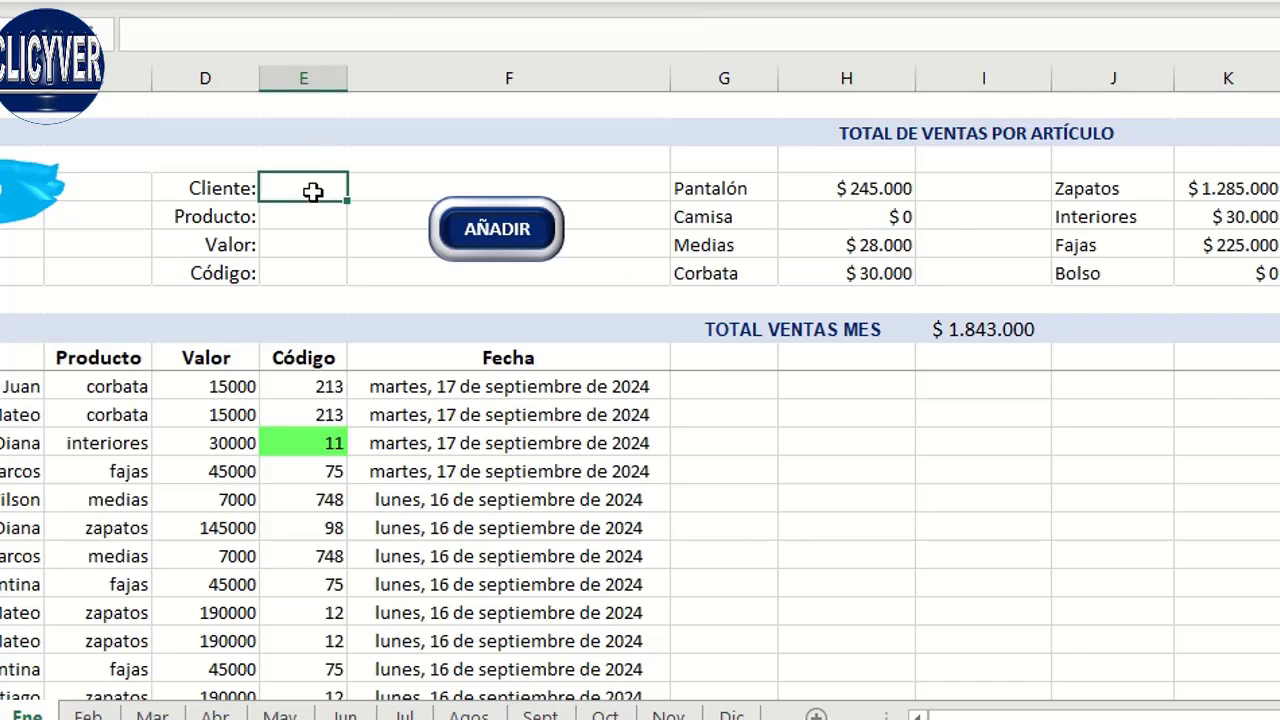
- Add the first camisa sale of 72000 with code 701 and check the Camisa total
text(Lu)
text(is)
key(Return)
text(ca)
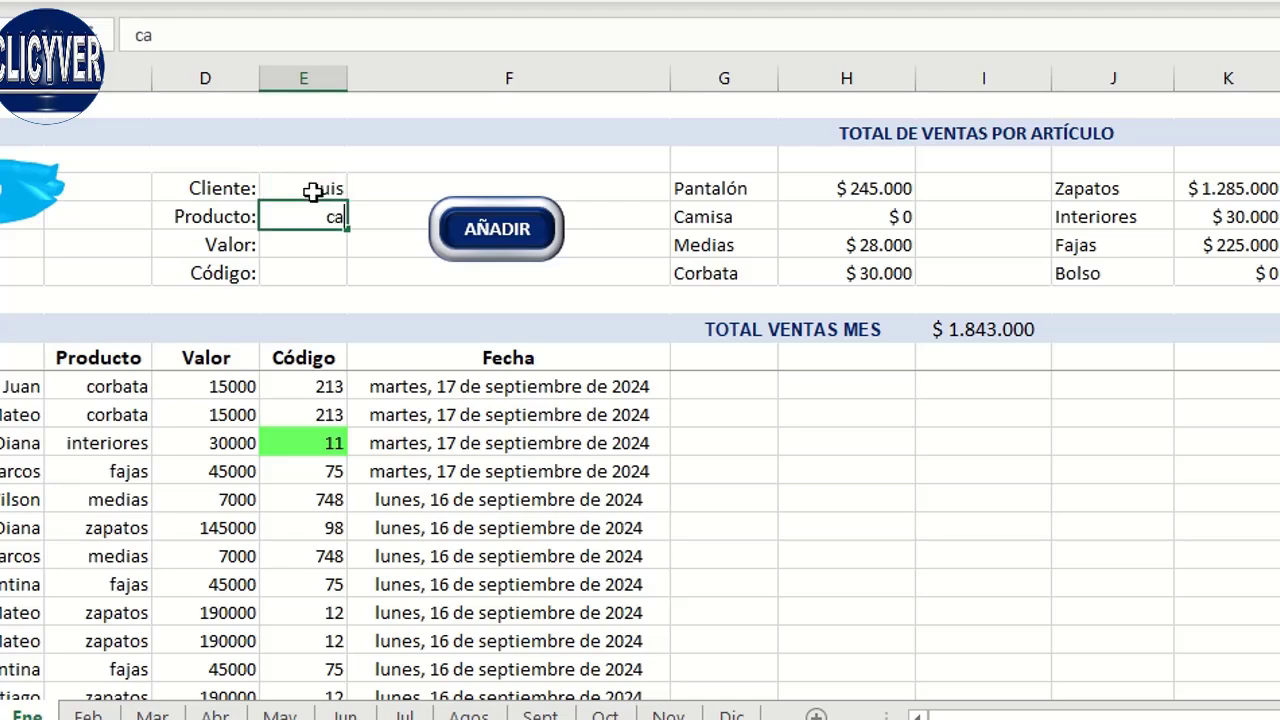
text(misa)
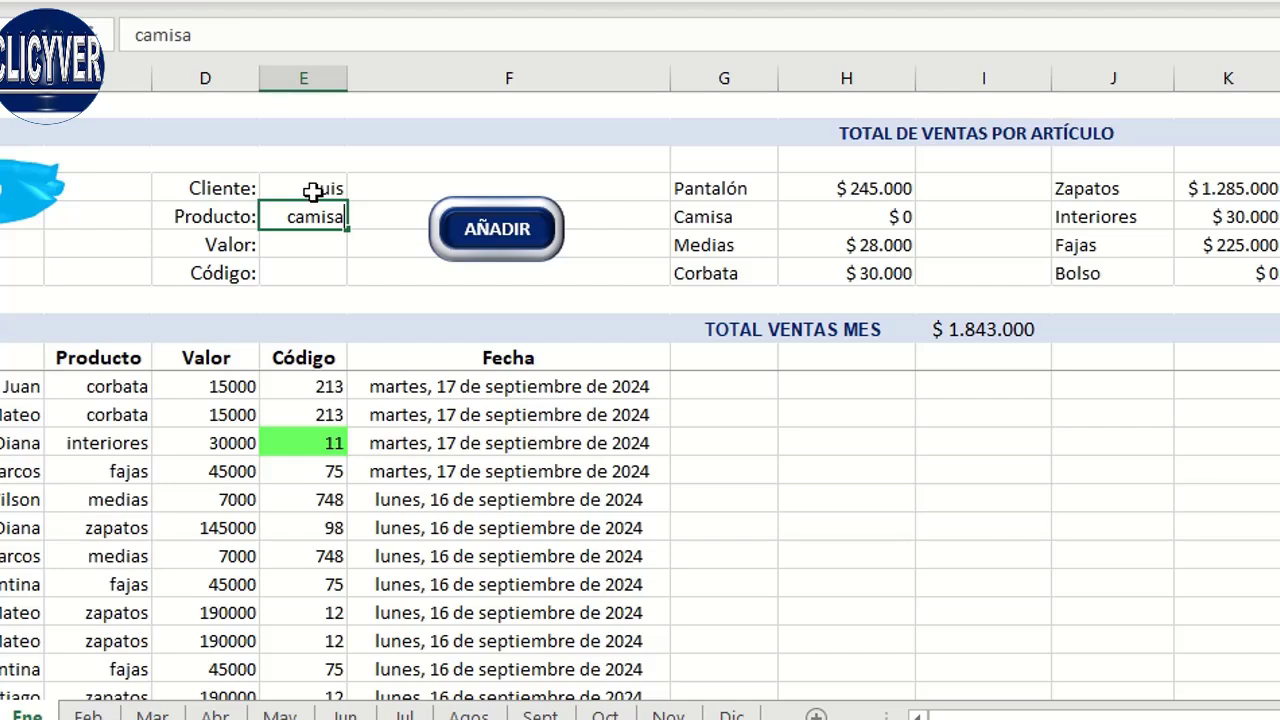
key(Return)
text(7)
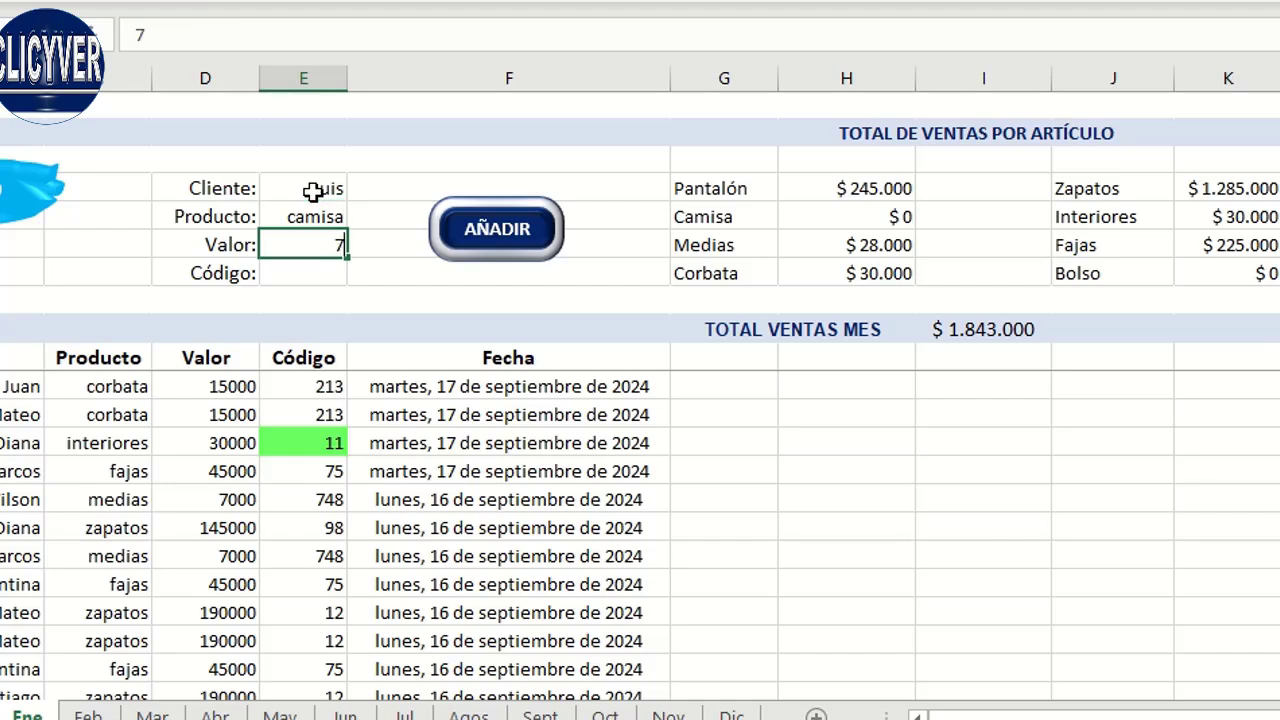
text(2000)
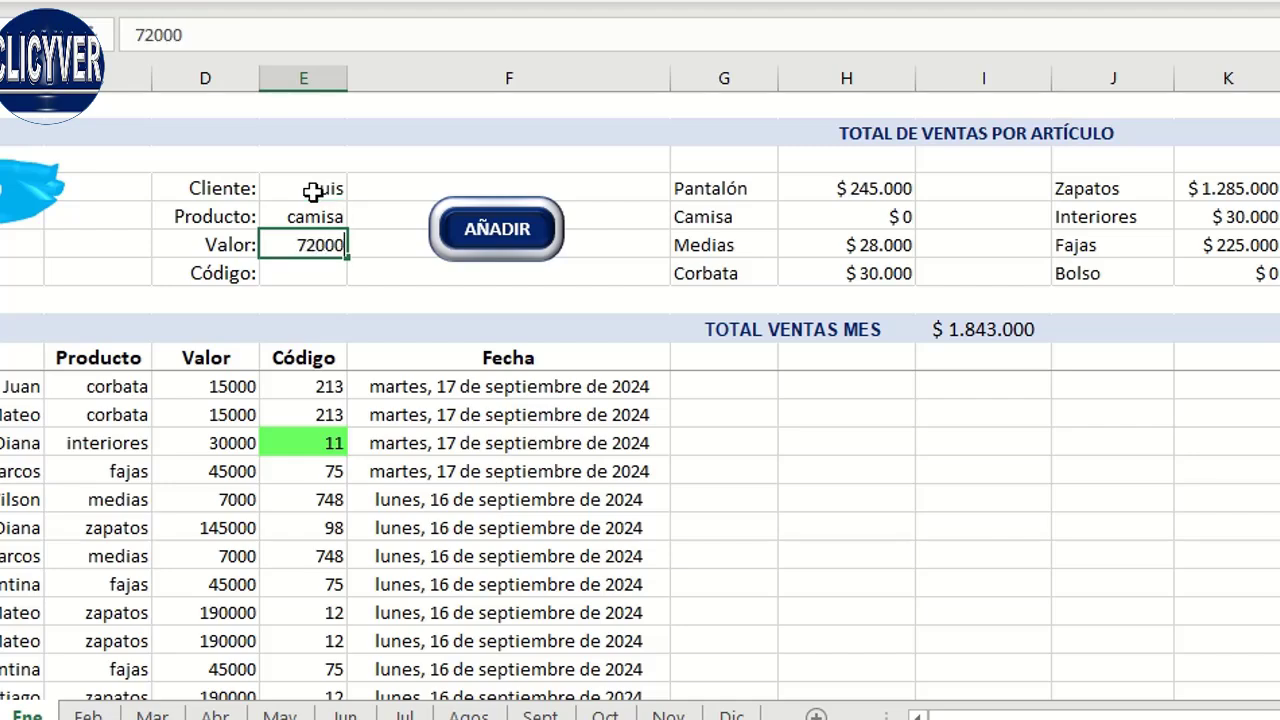
key(Return)
text(7)
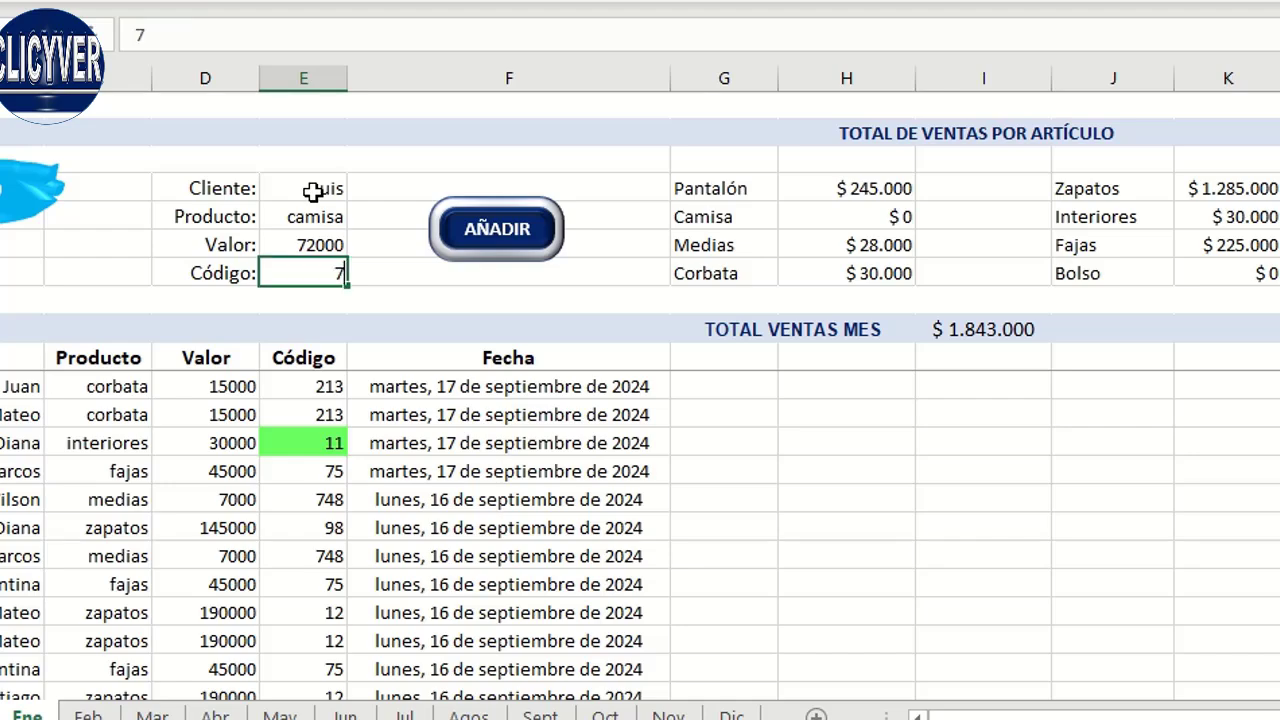
text(01)
click(510, 232)
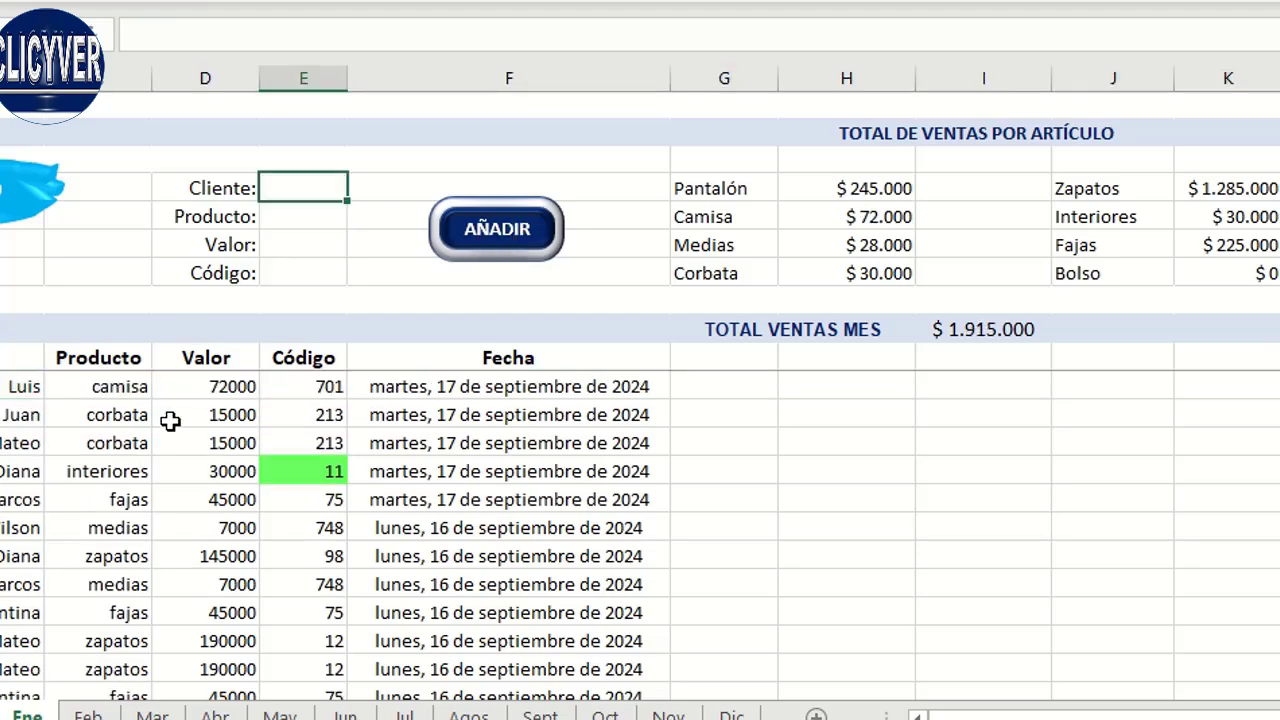
click(825, 223)
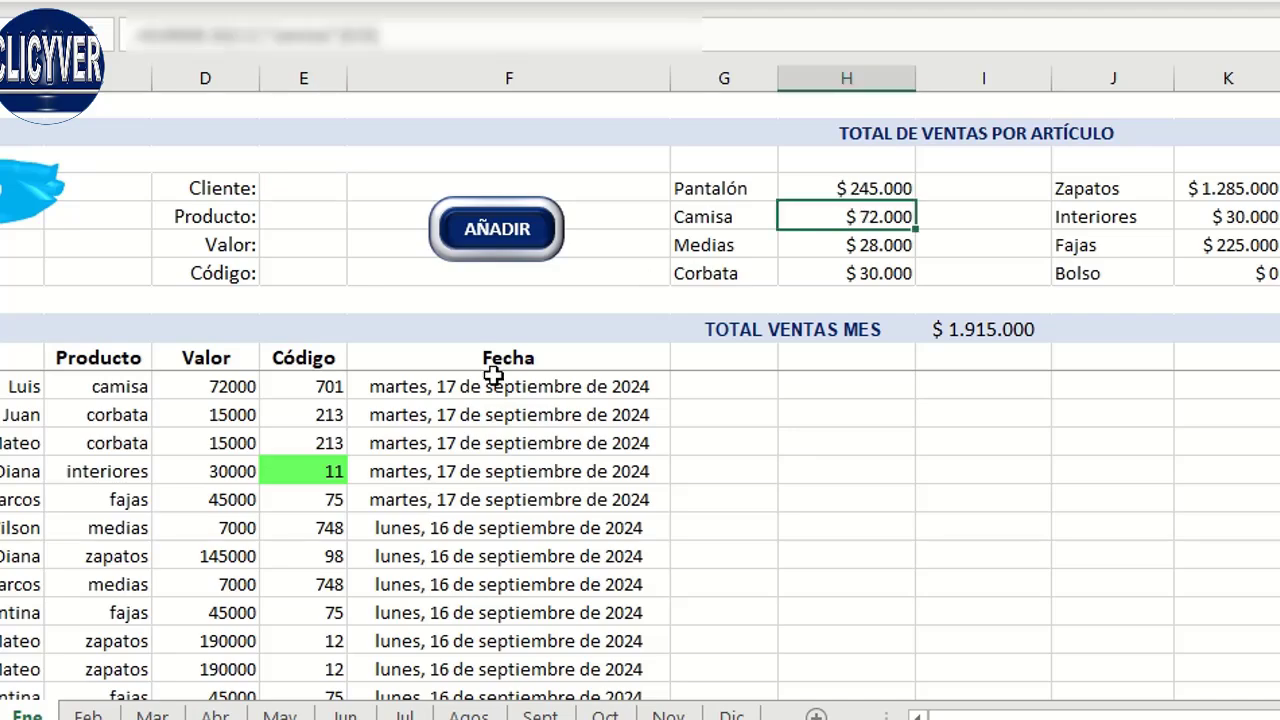
click(204, 382)
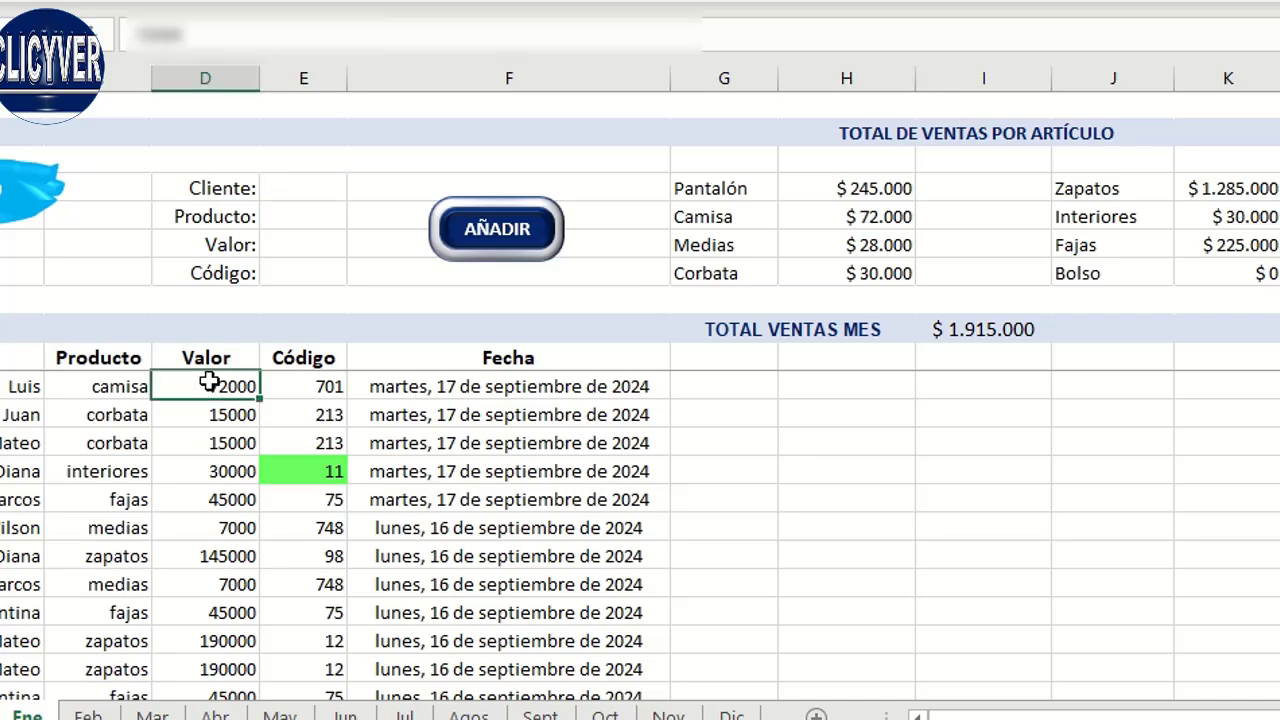
- Add a second camisa sale of 72000 with code 701 for another customer
click(320, 193)
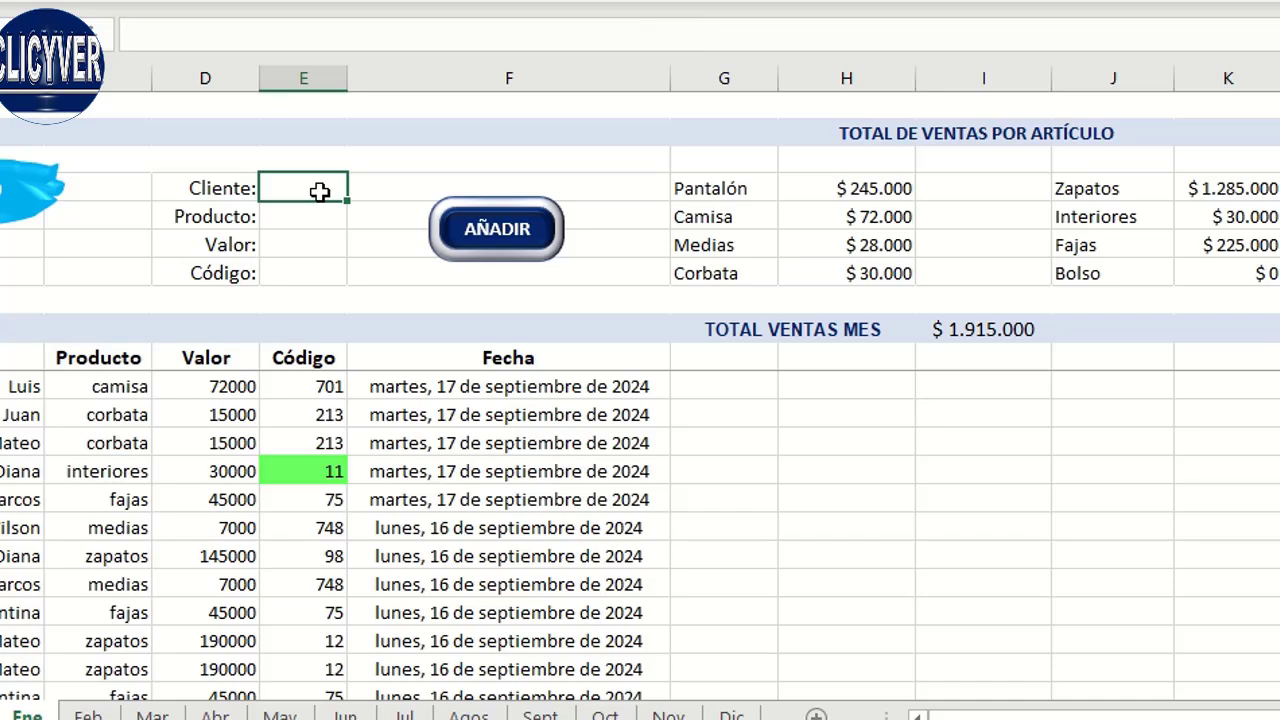
text(Ma)
text(teo)
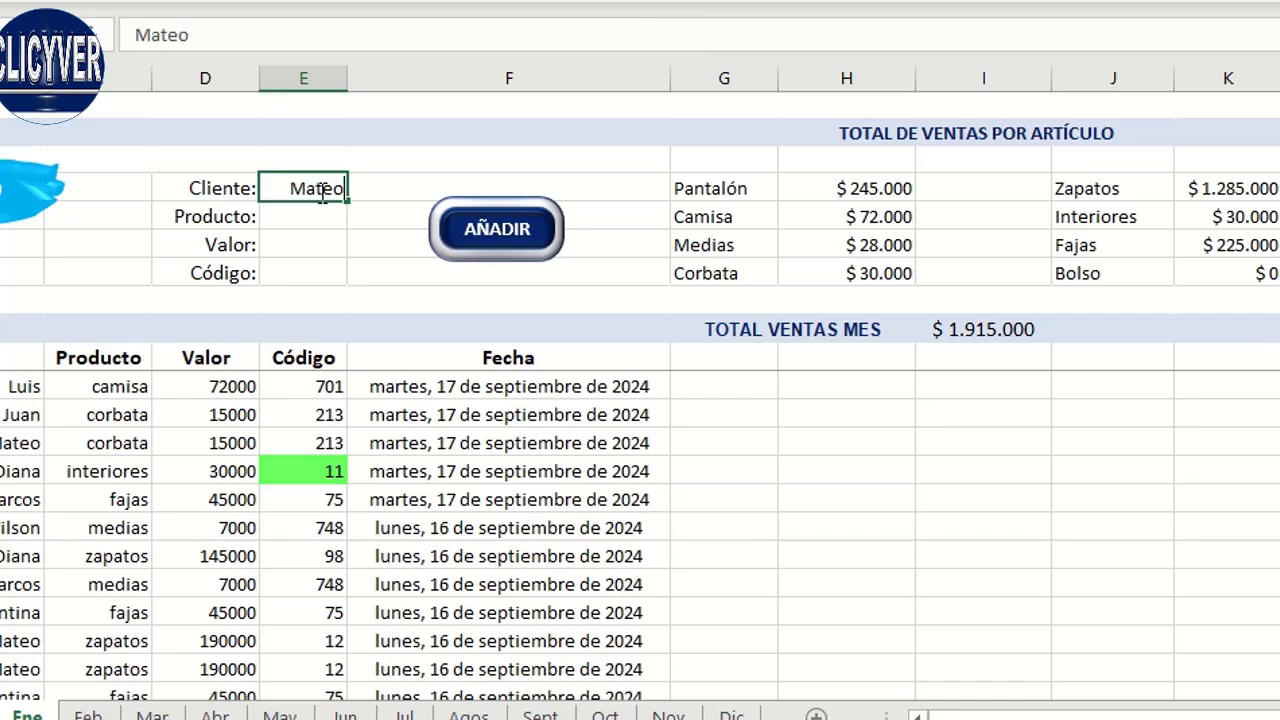
key(Return)
text(camisa)
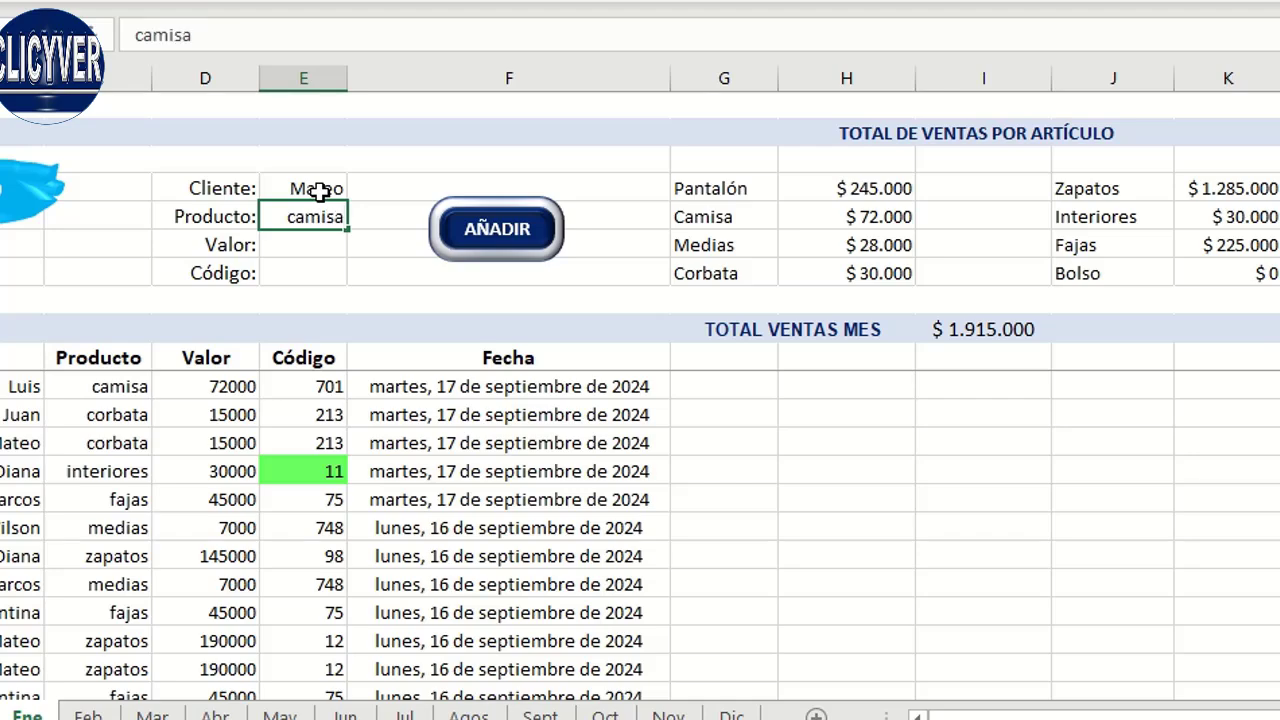
key(Return)
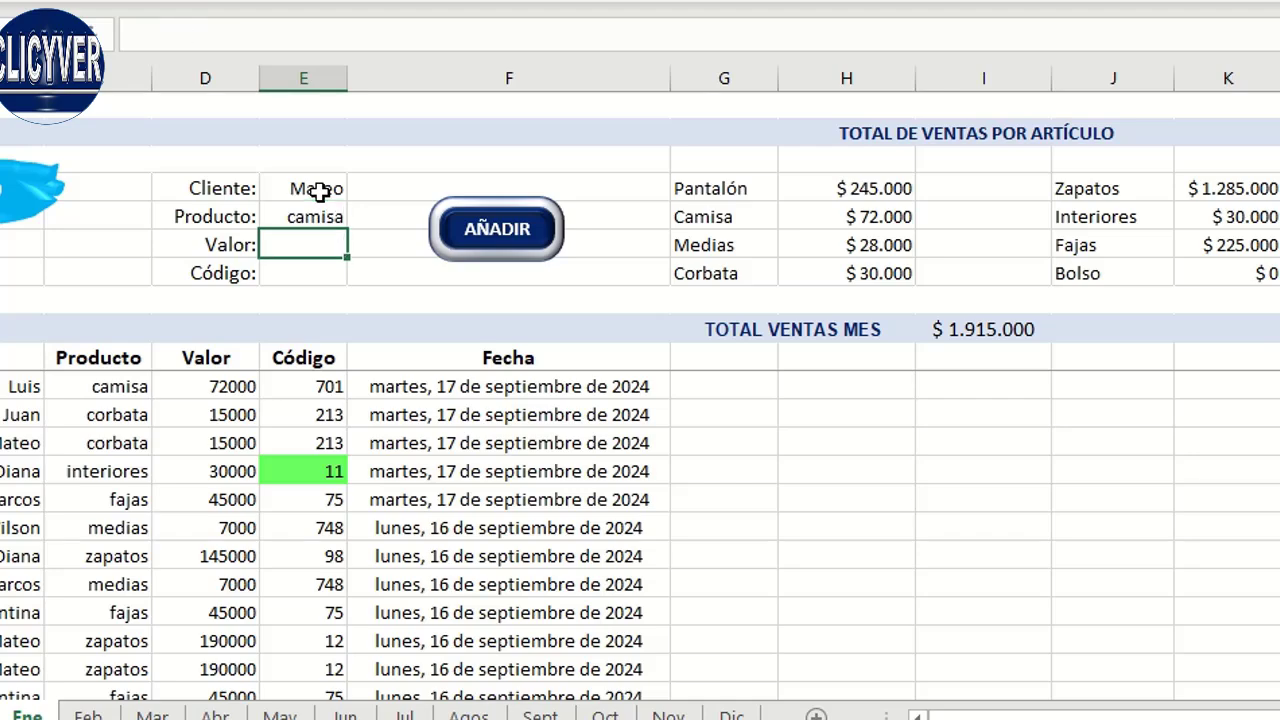
text(720)
text(00)
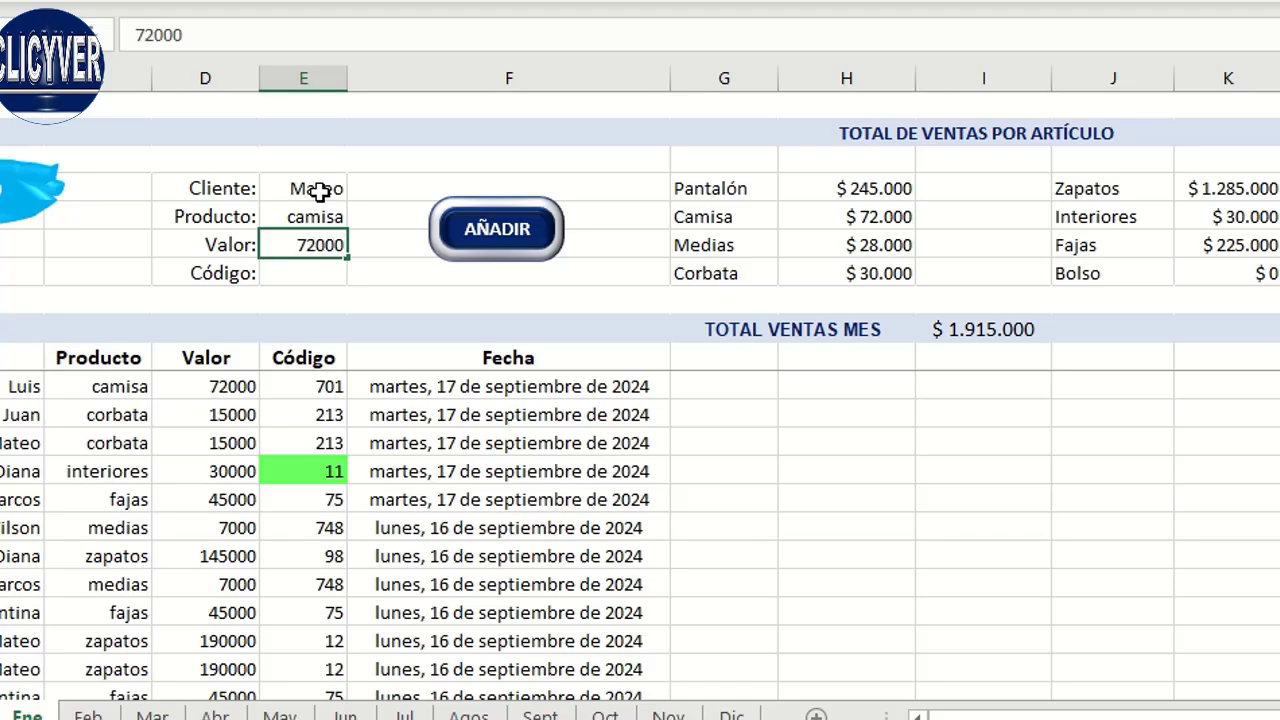
key(Return)
text(701)
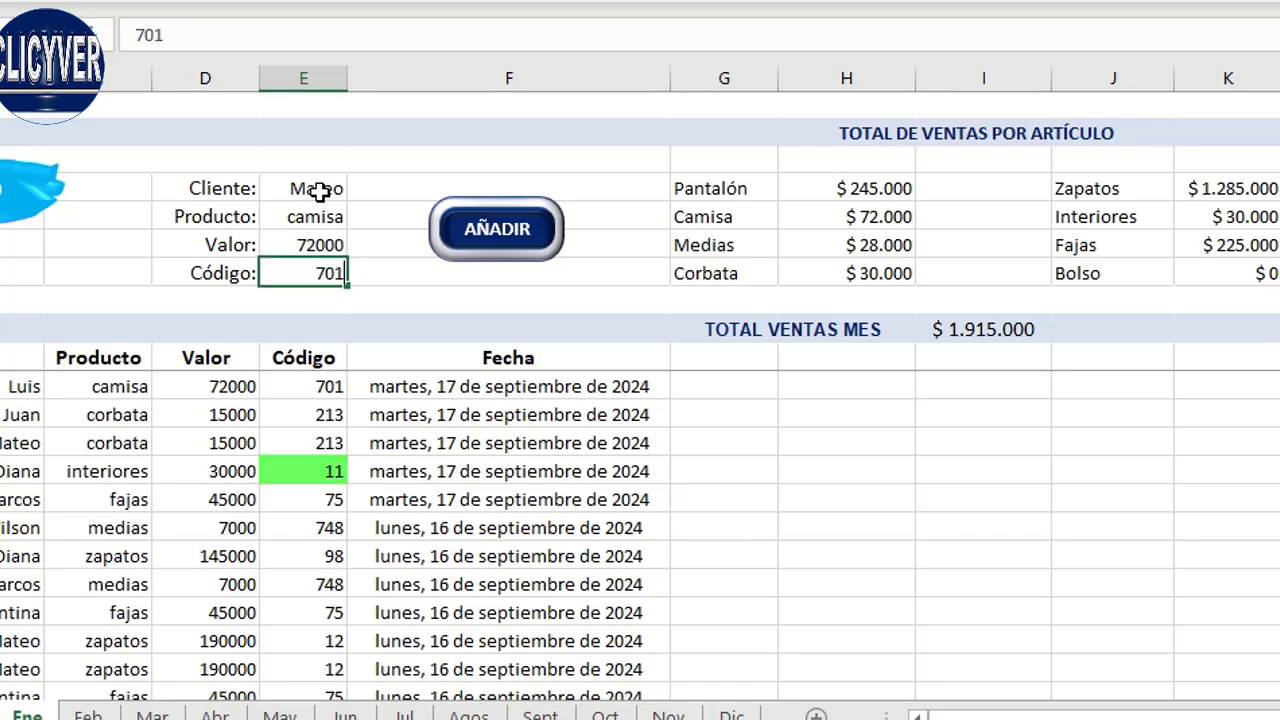
click(503, 234)
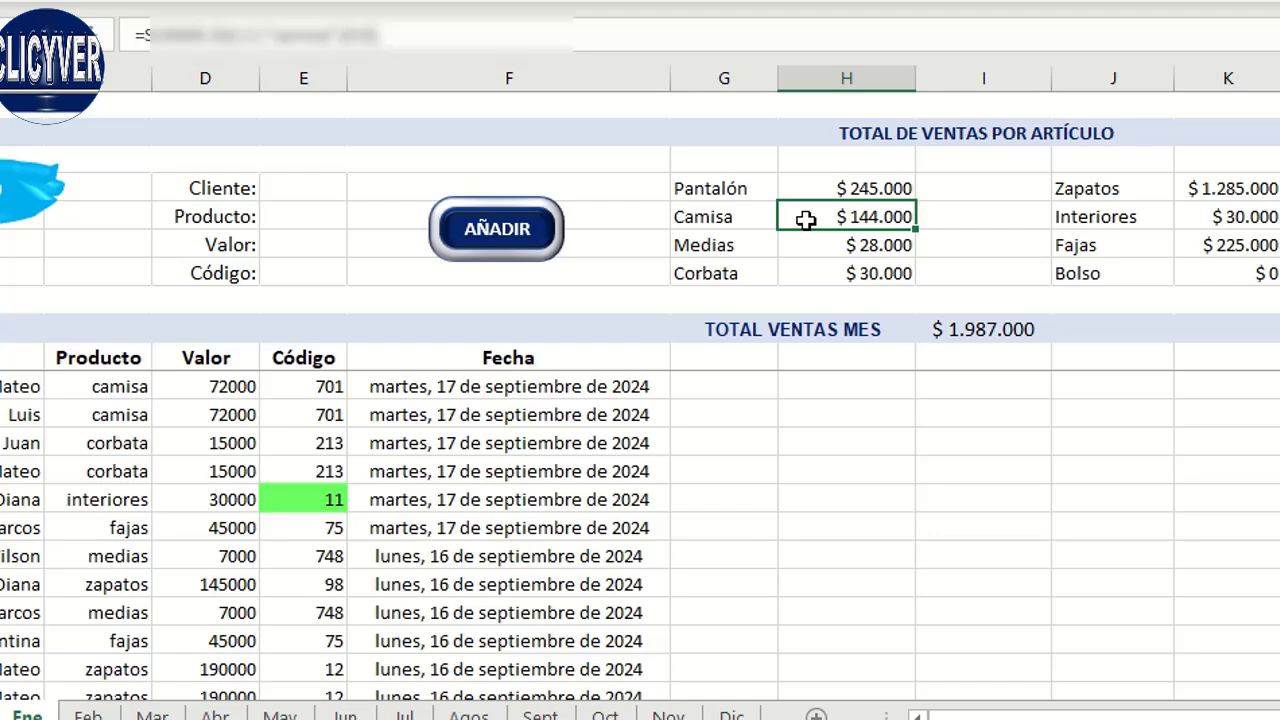
drag(140, 389, 140, 420)
key(ctrl+v)
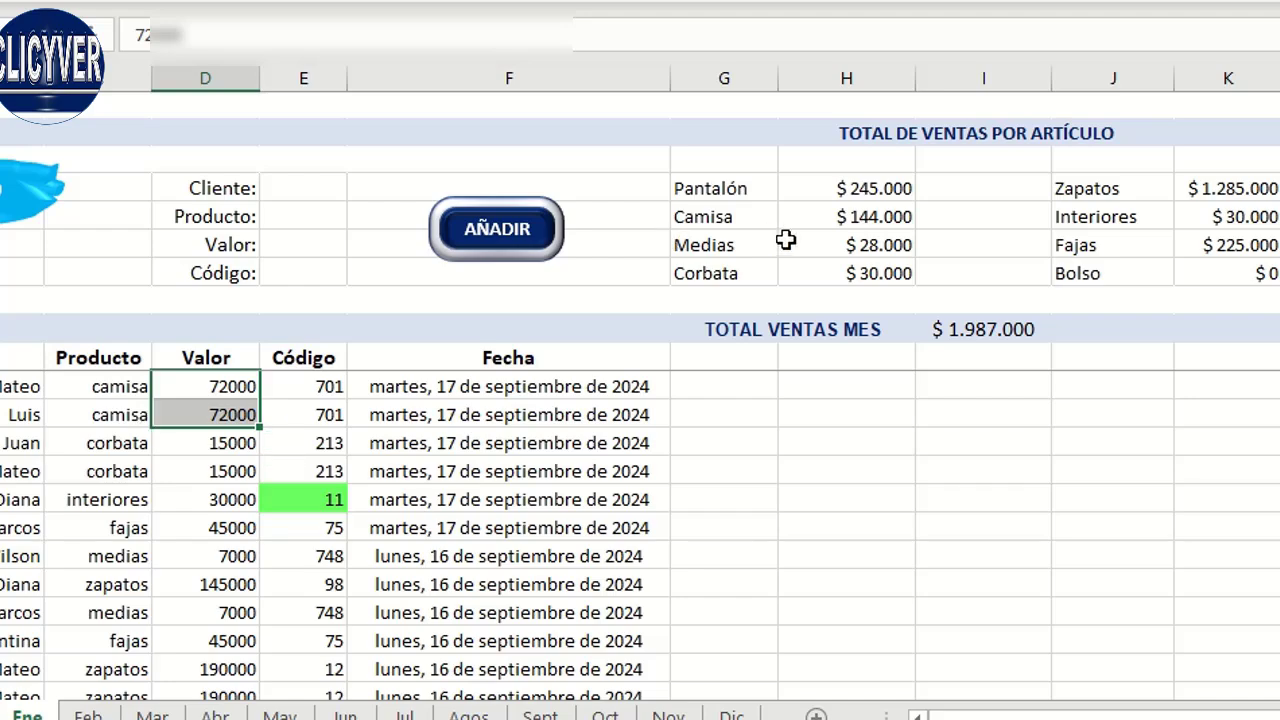
click(850, 212)
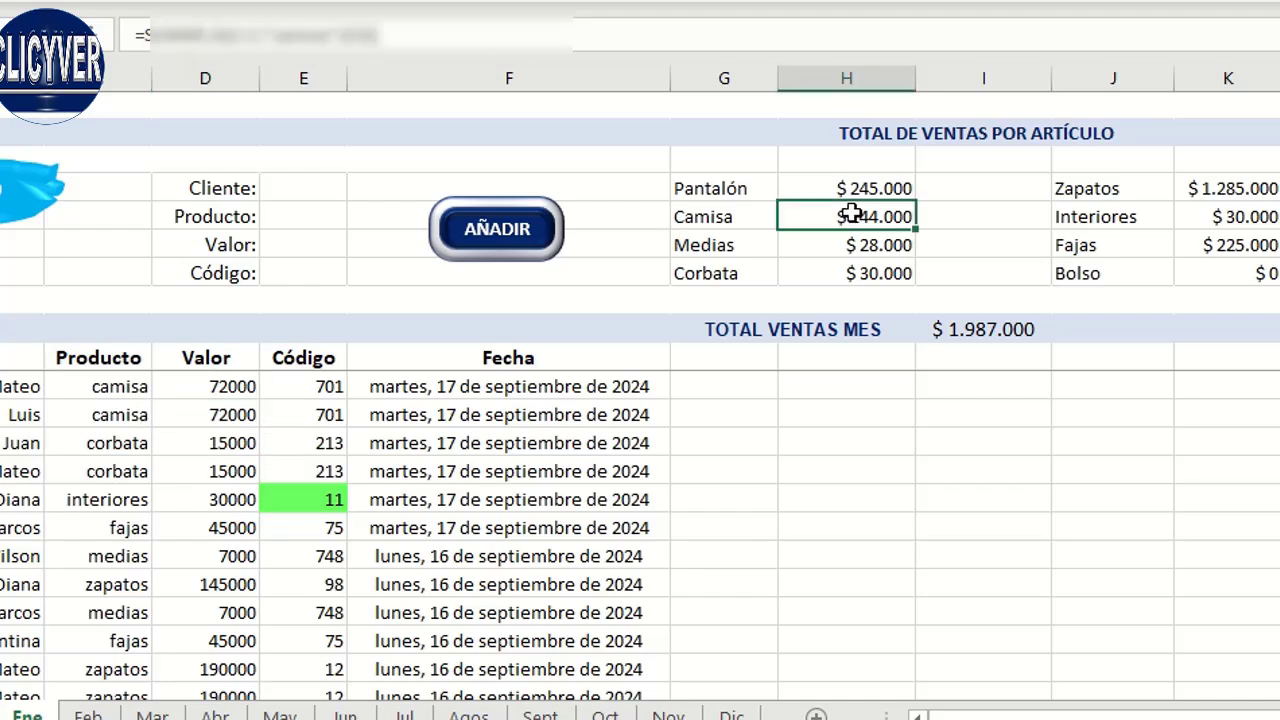
drag(746, 186, 749, 266)
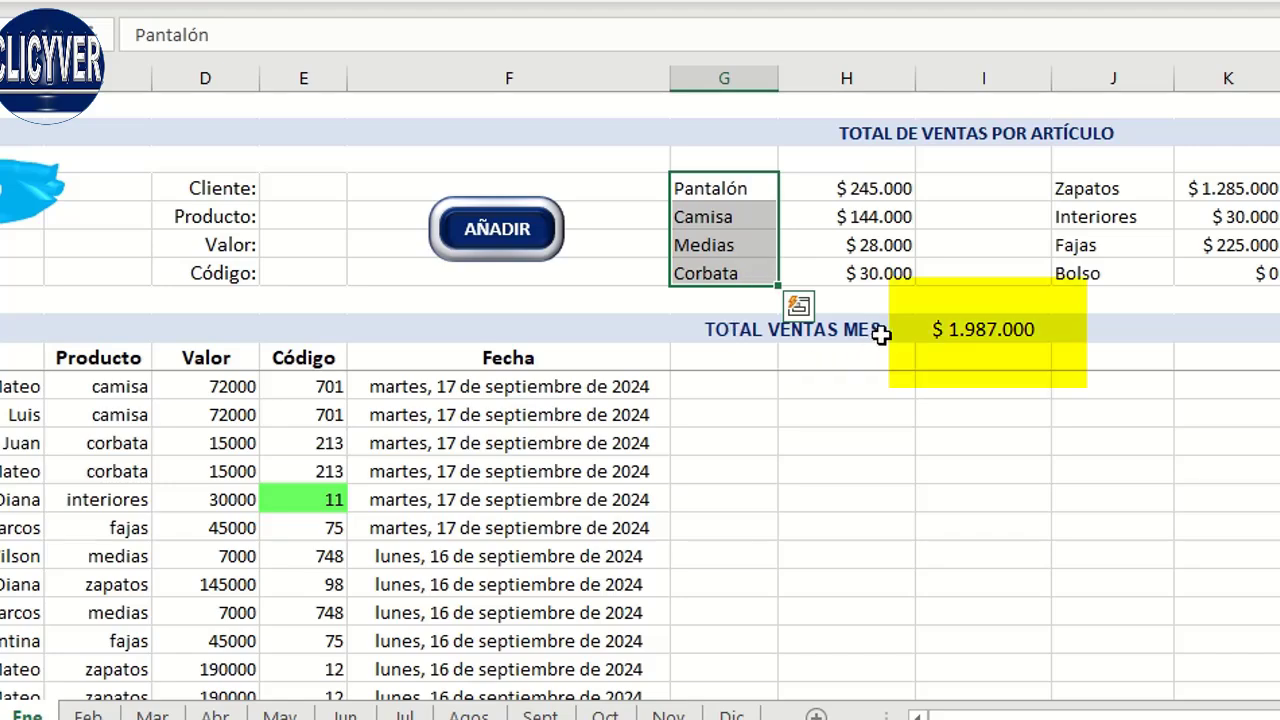
click(999, 331)
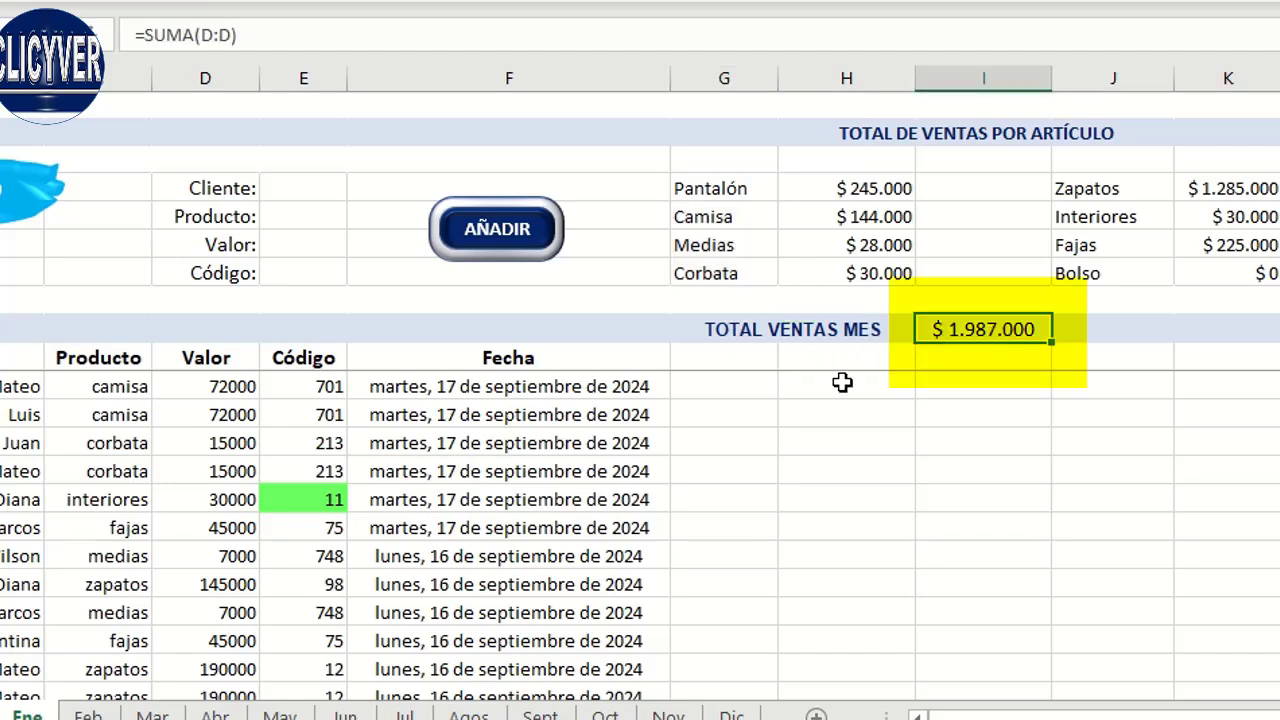
click(1216, 284)
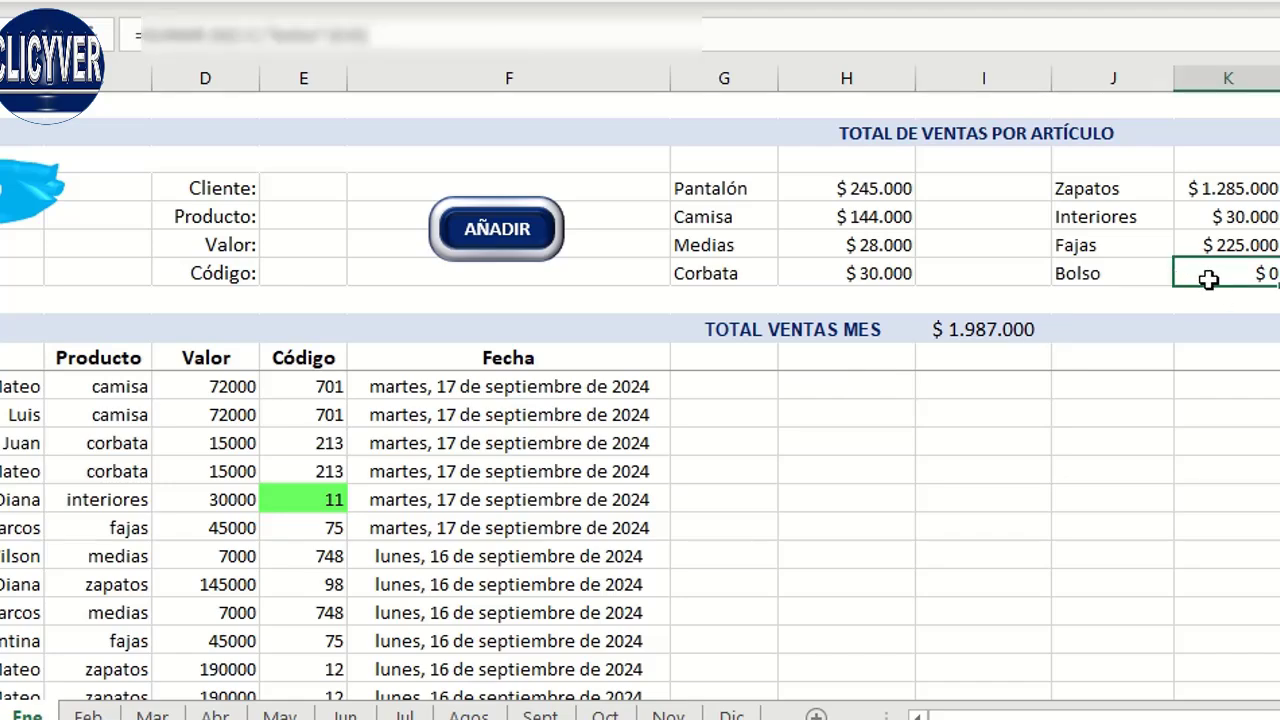
- Enter a customer's name, bolso, 70000 and code 943, add it, and check the Bolso total
click(316, 193)
text(Ga)
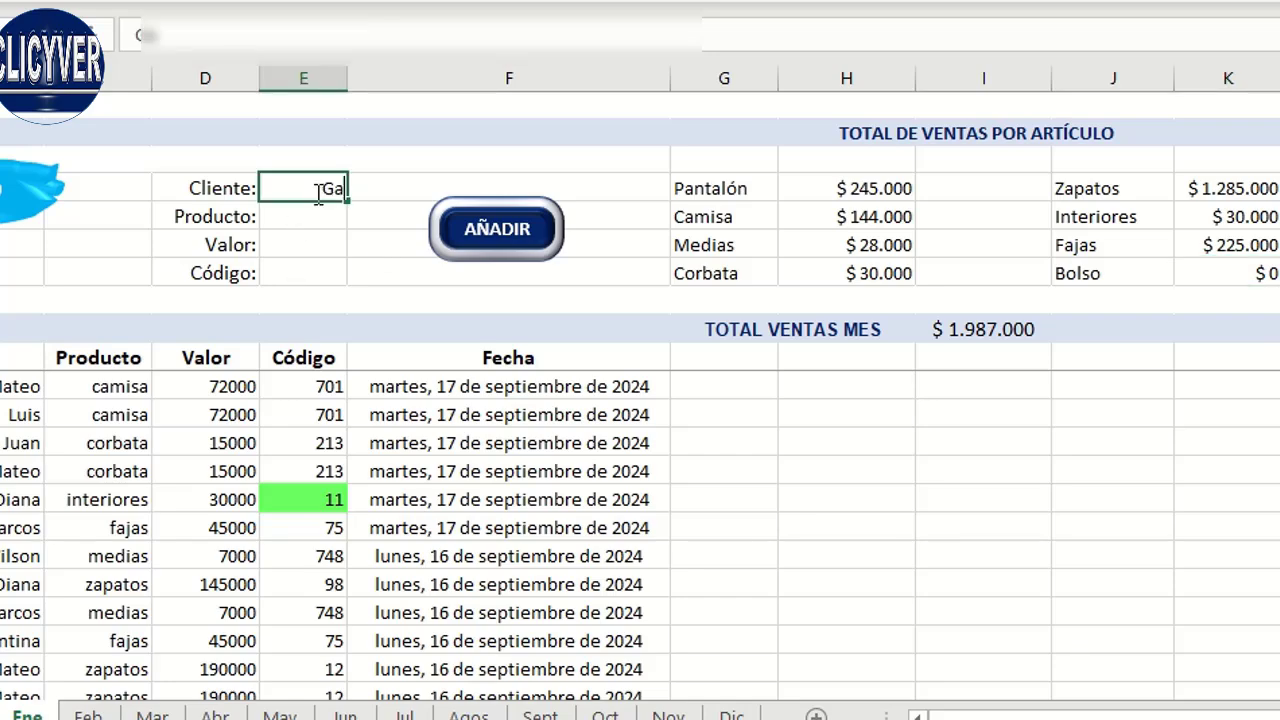
text(briela)
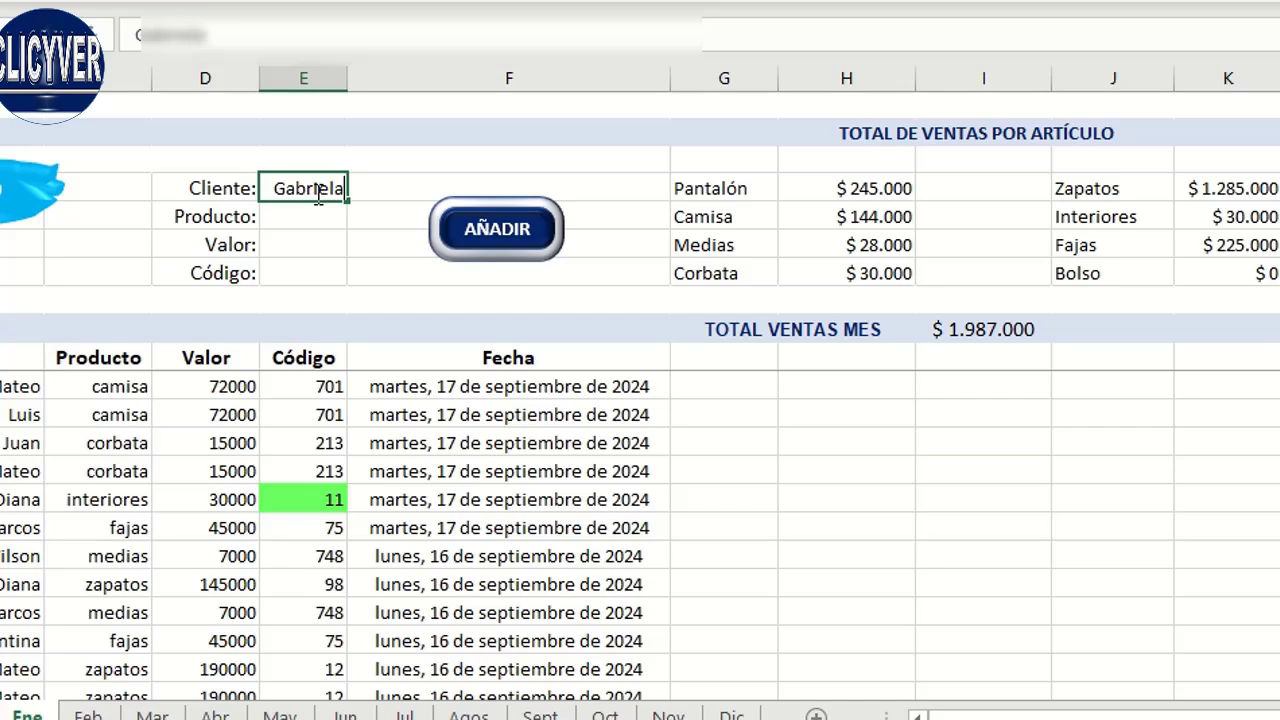
key(Return)
text(bol)
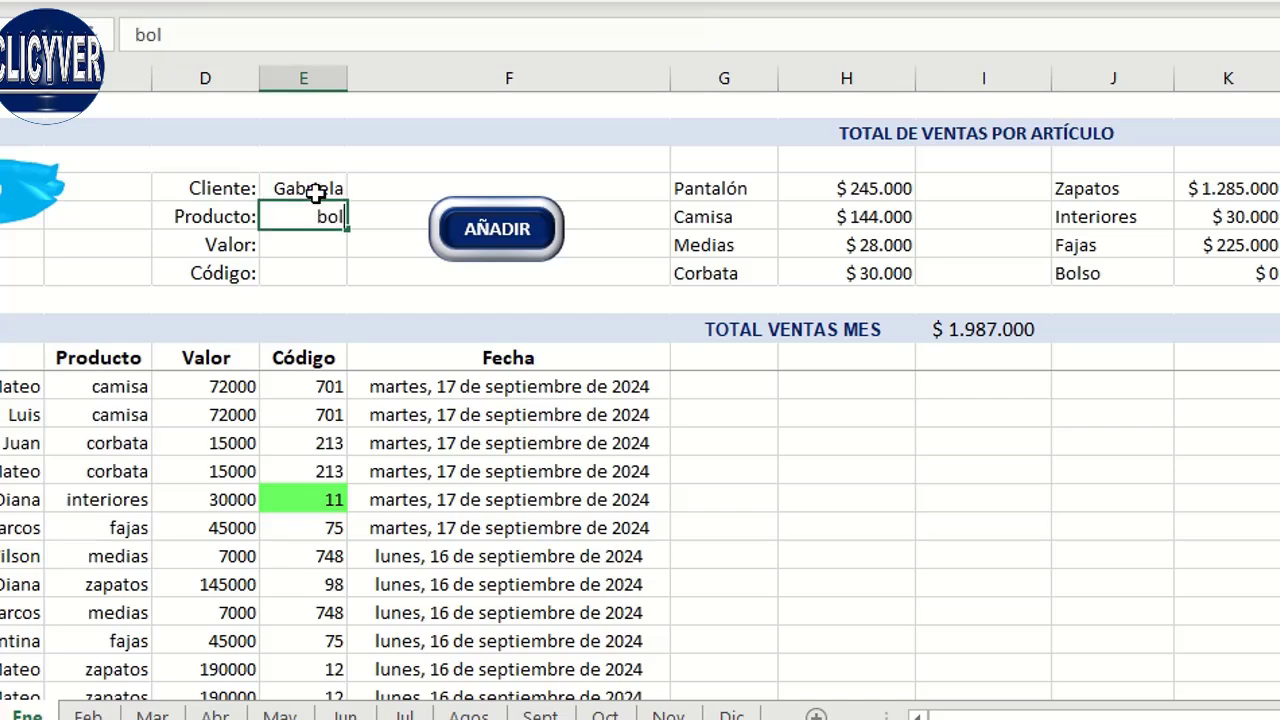
text(so)
key(Return)
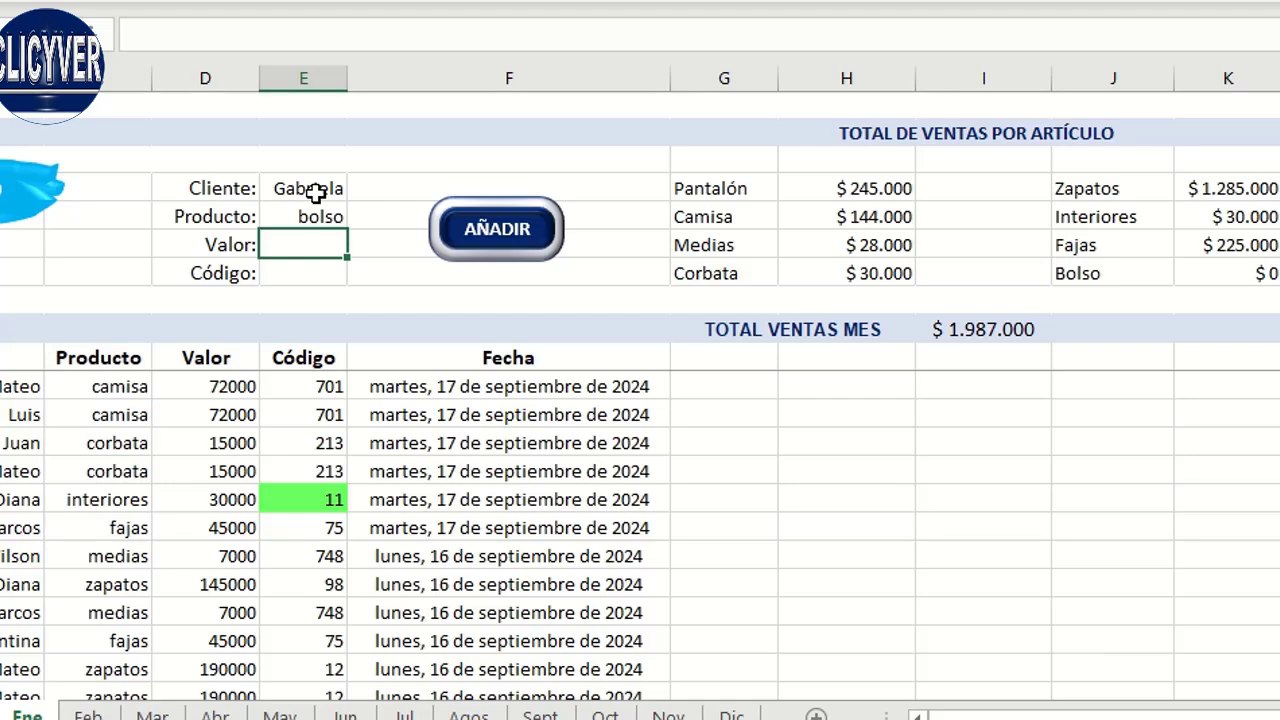
text(70000)
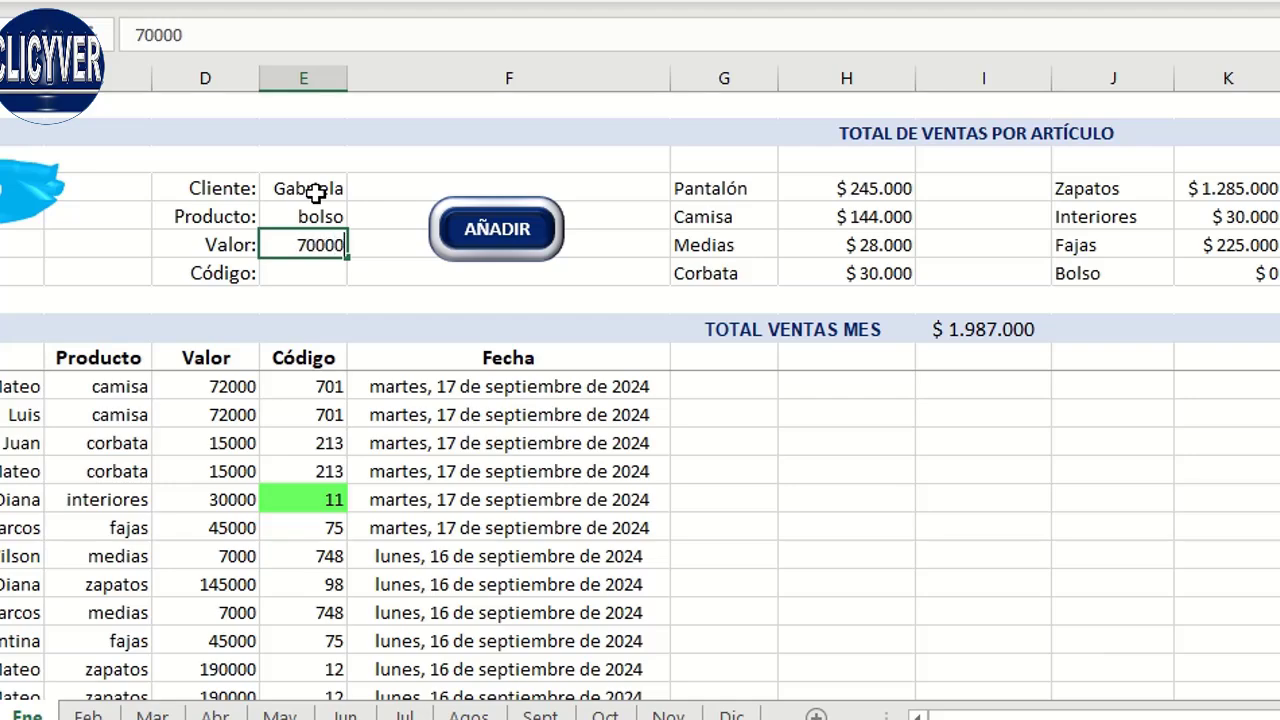
click(307, 272)
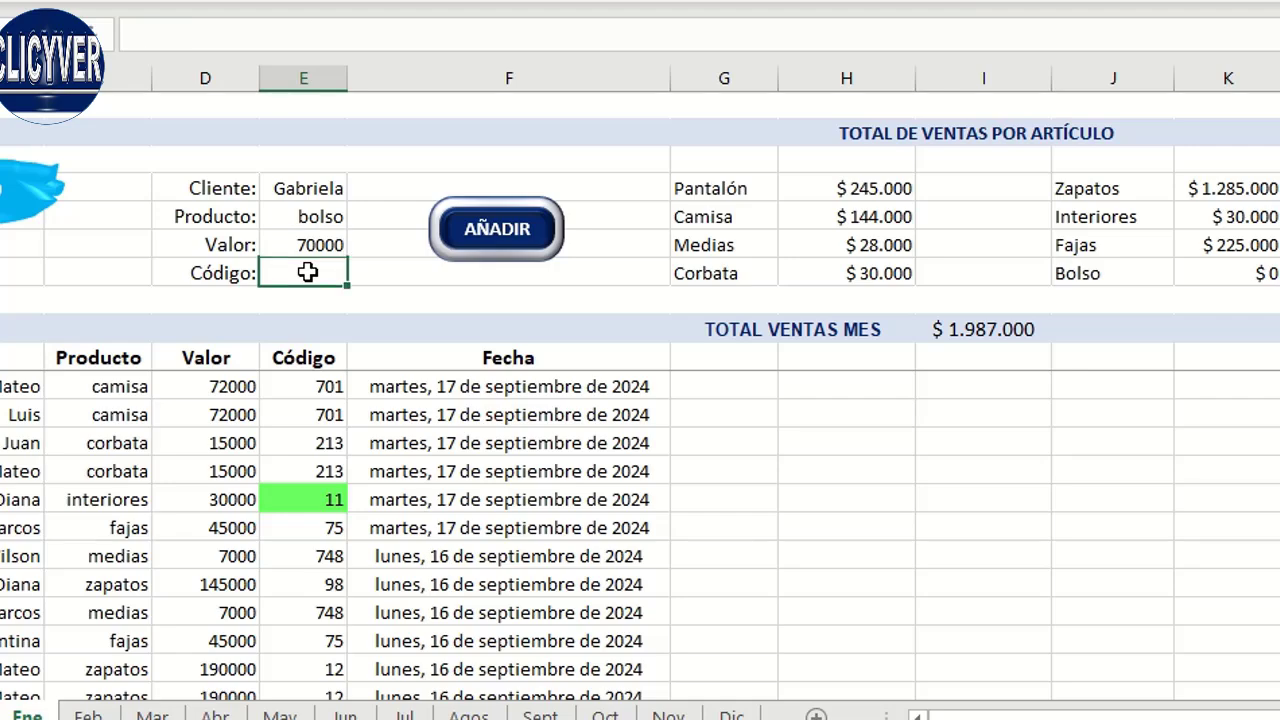
text(94)
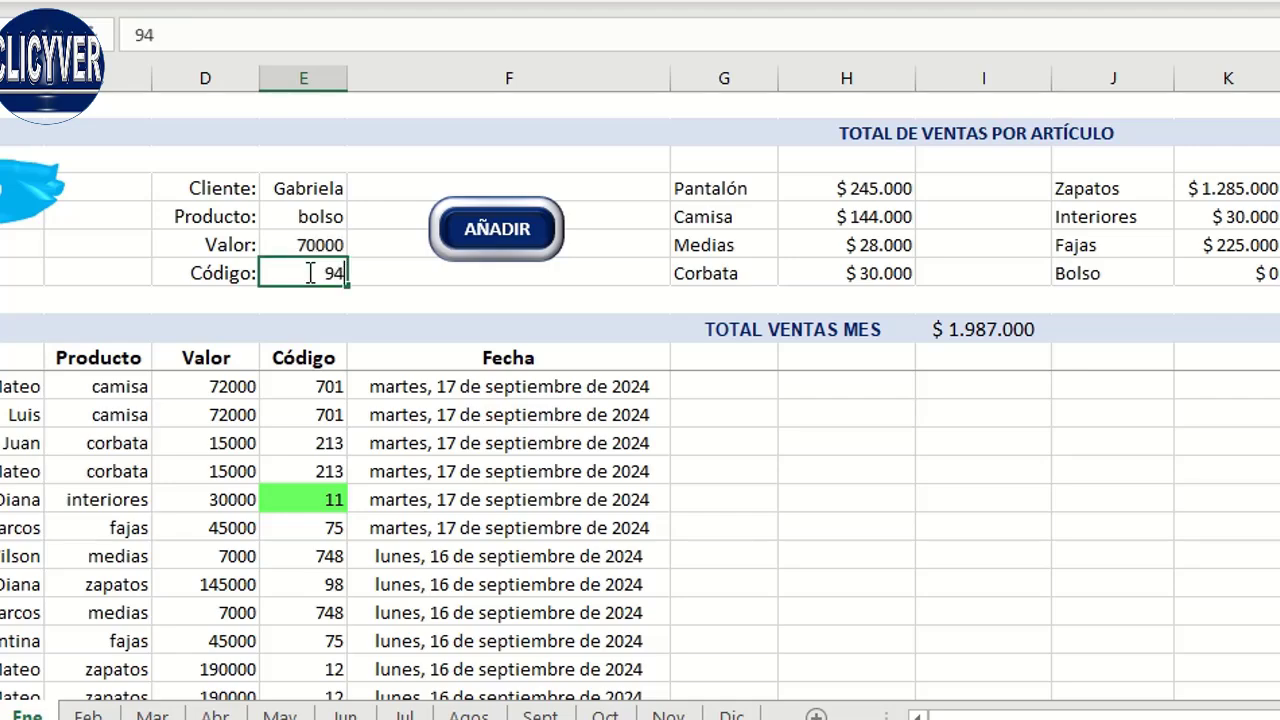
text(3)
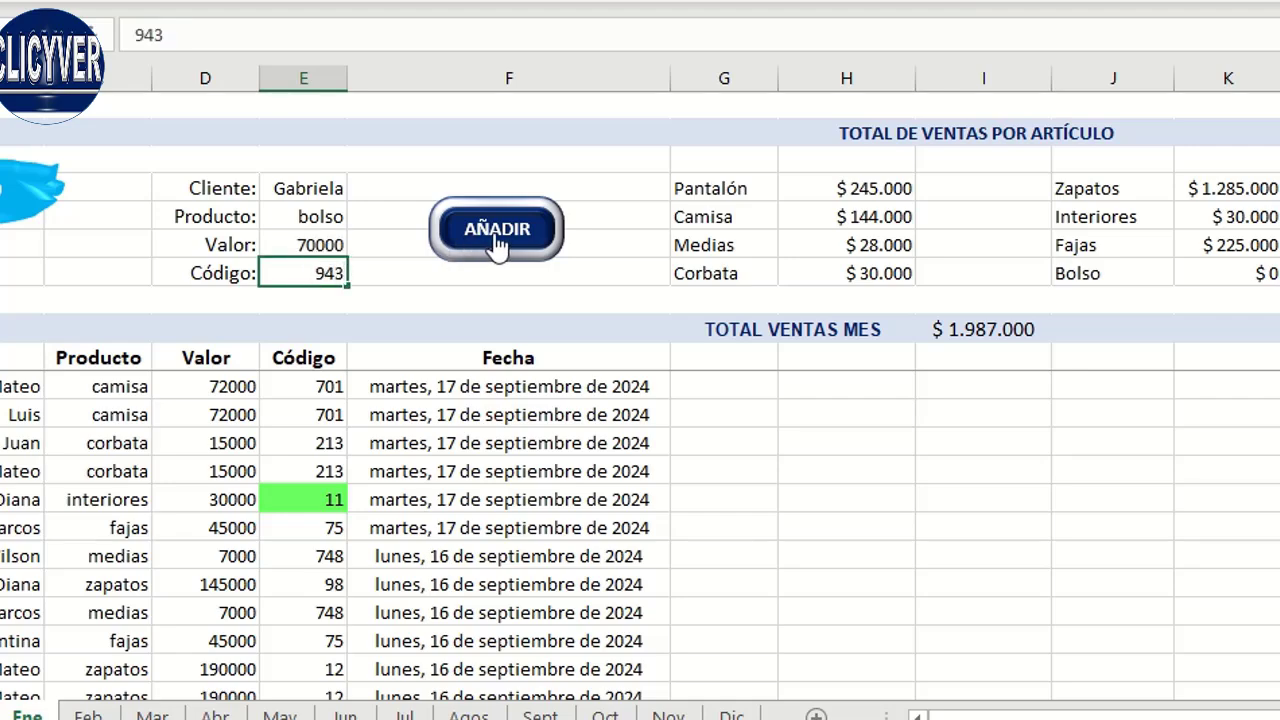
click(496, 232)
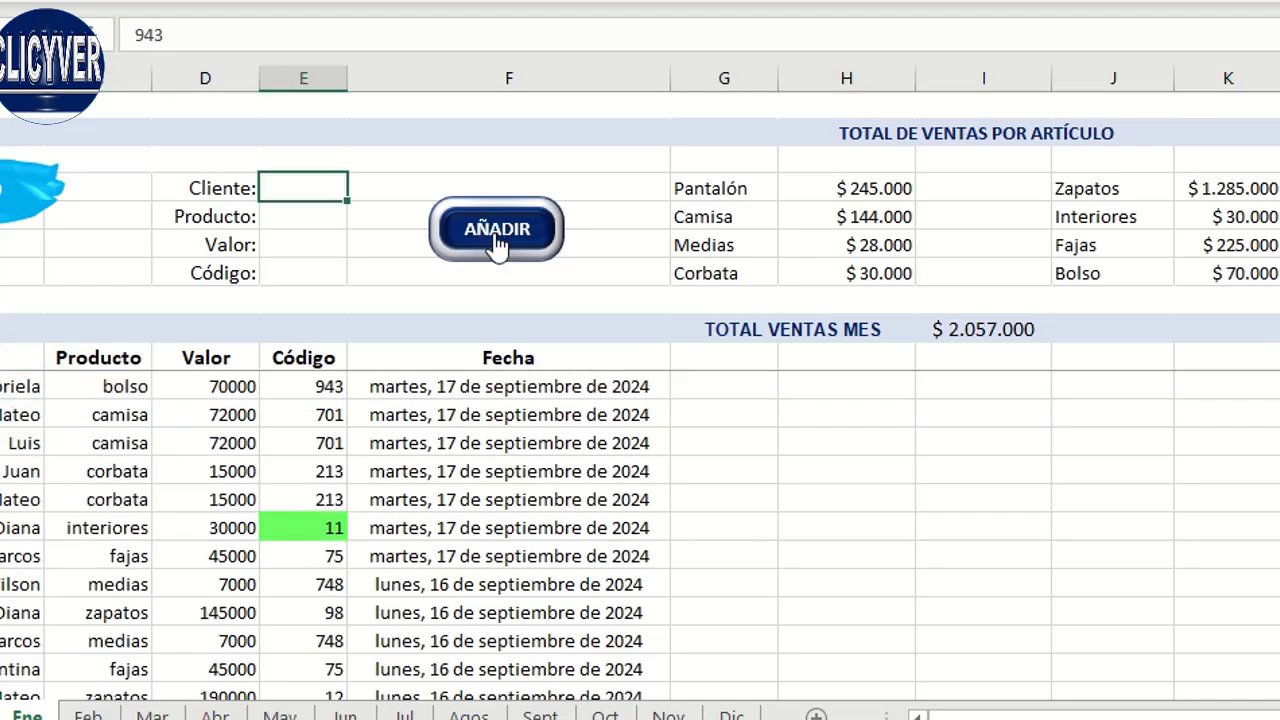
click(1266, 279)
click(195, 387)
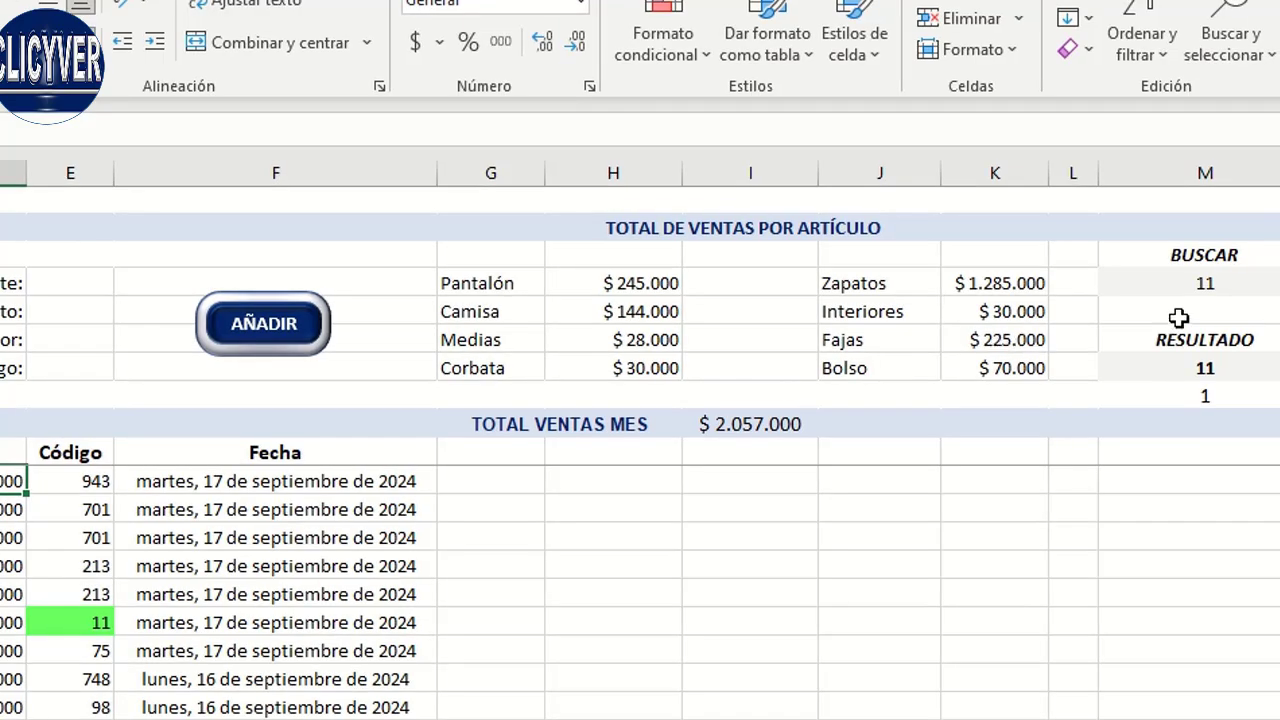
drag(1187, 252, 1194, 360)
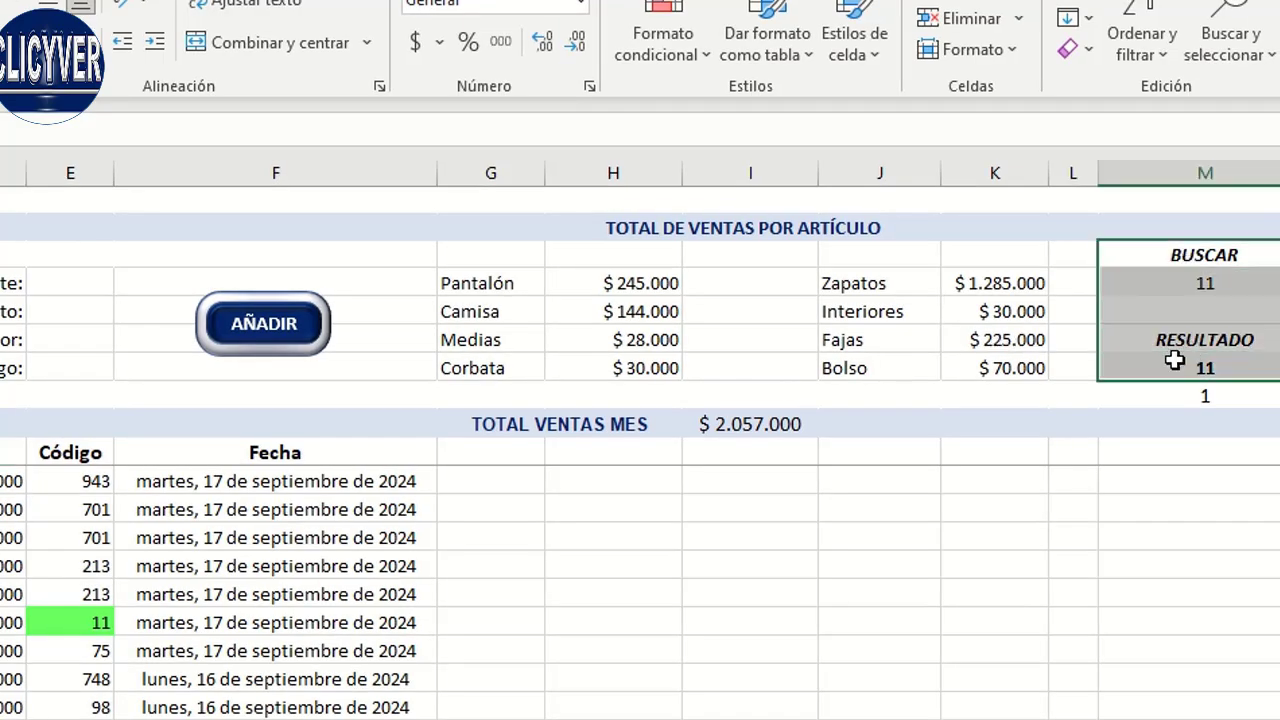
click(1174, 360)
click(1183, 285)
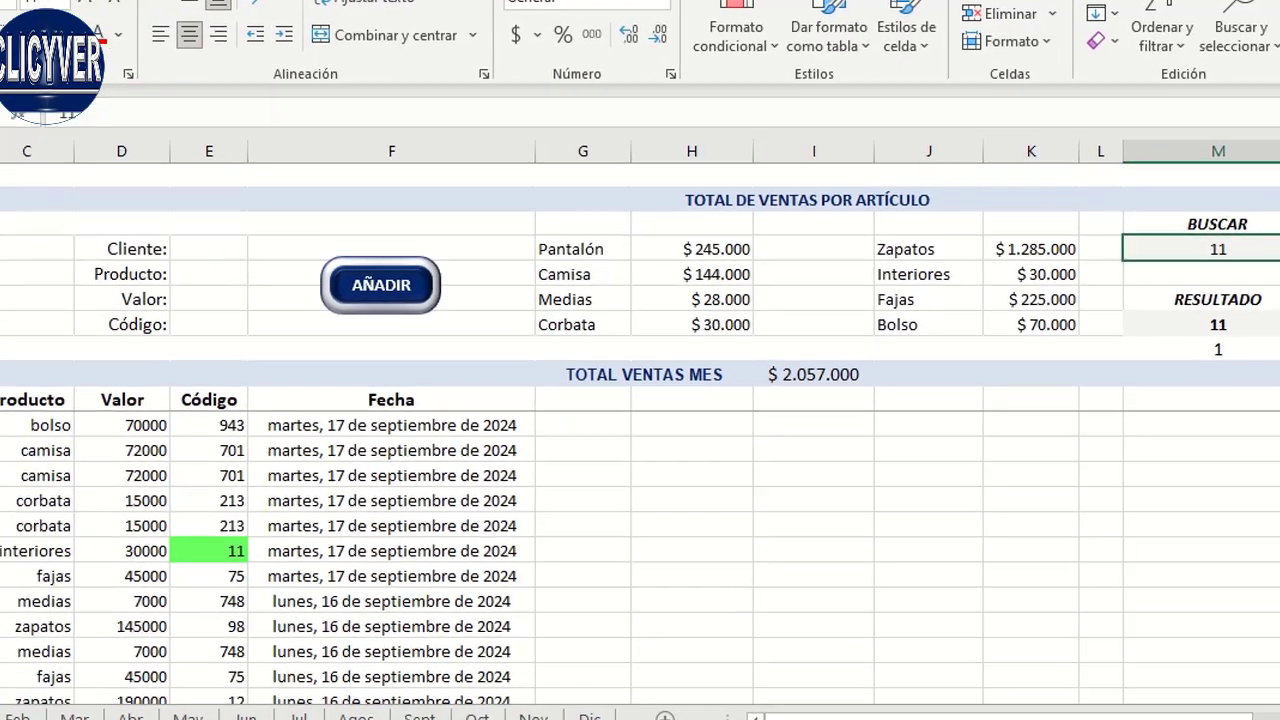
mouse_move(5, 421)
mouse_down()
mouse_move(176, 514)
mouse_move(252, 672)
mouse_up()
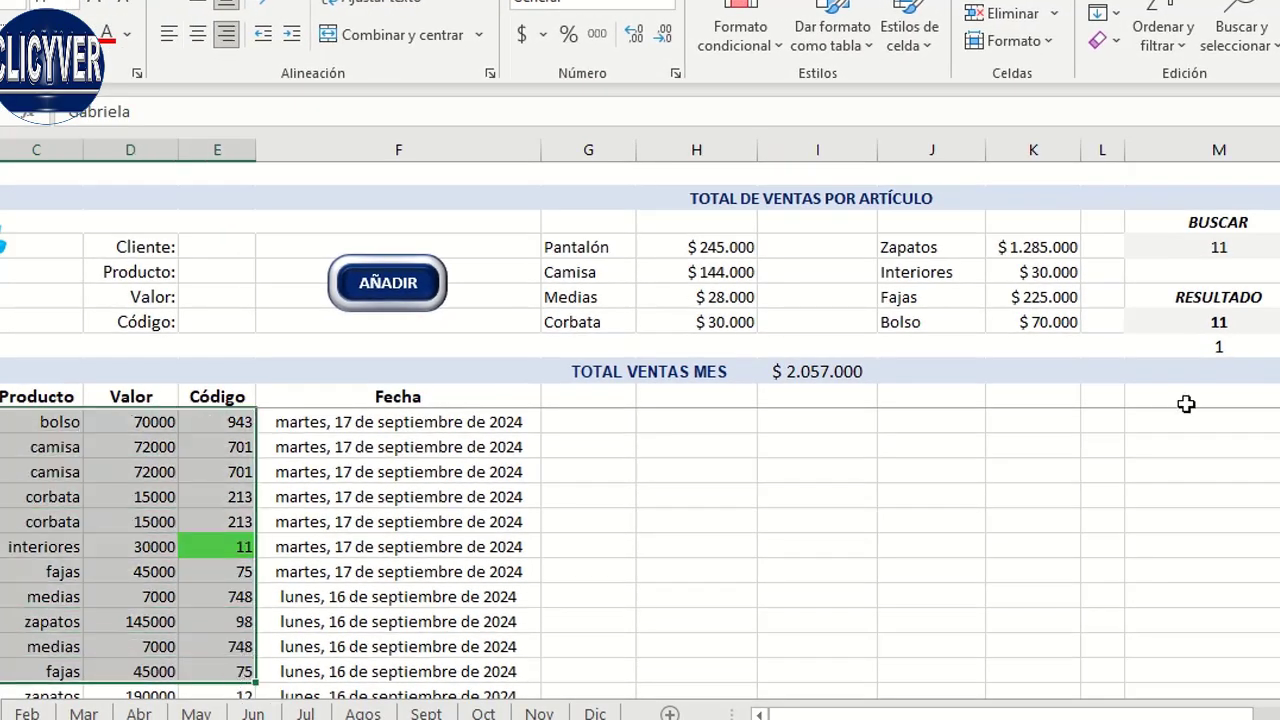
click(1238, 321)
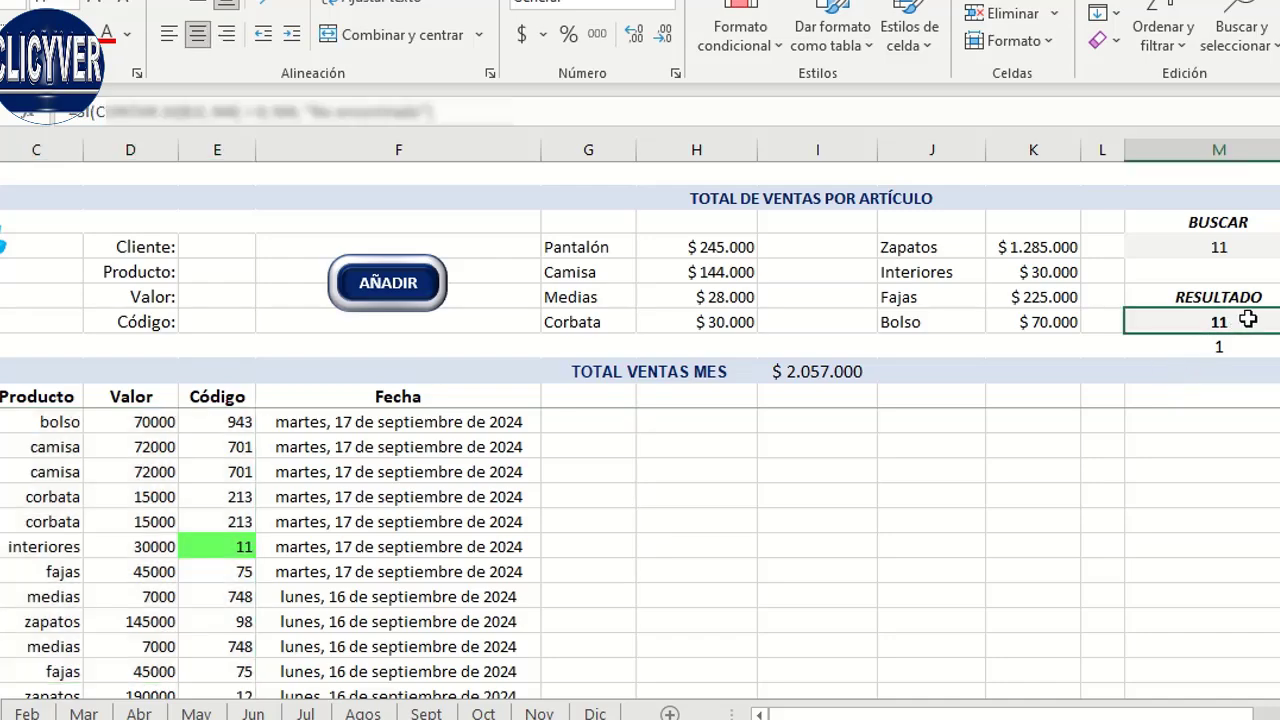
click(1180, 347)
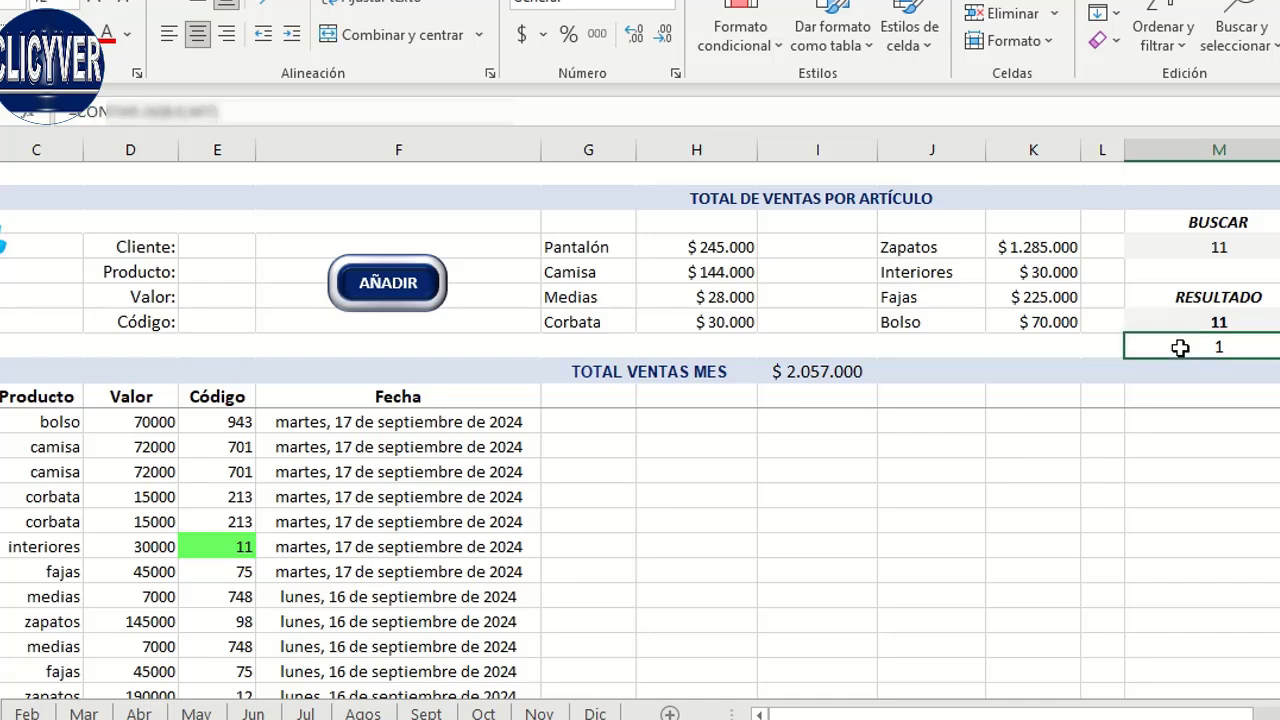
click(1183, 248)
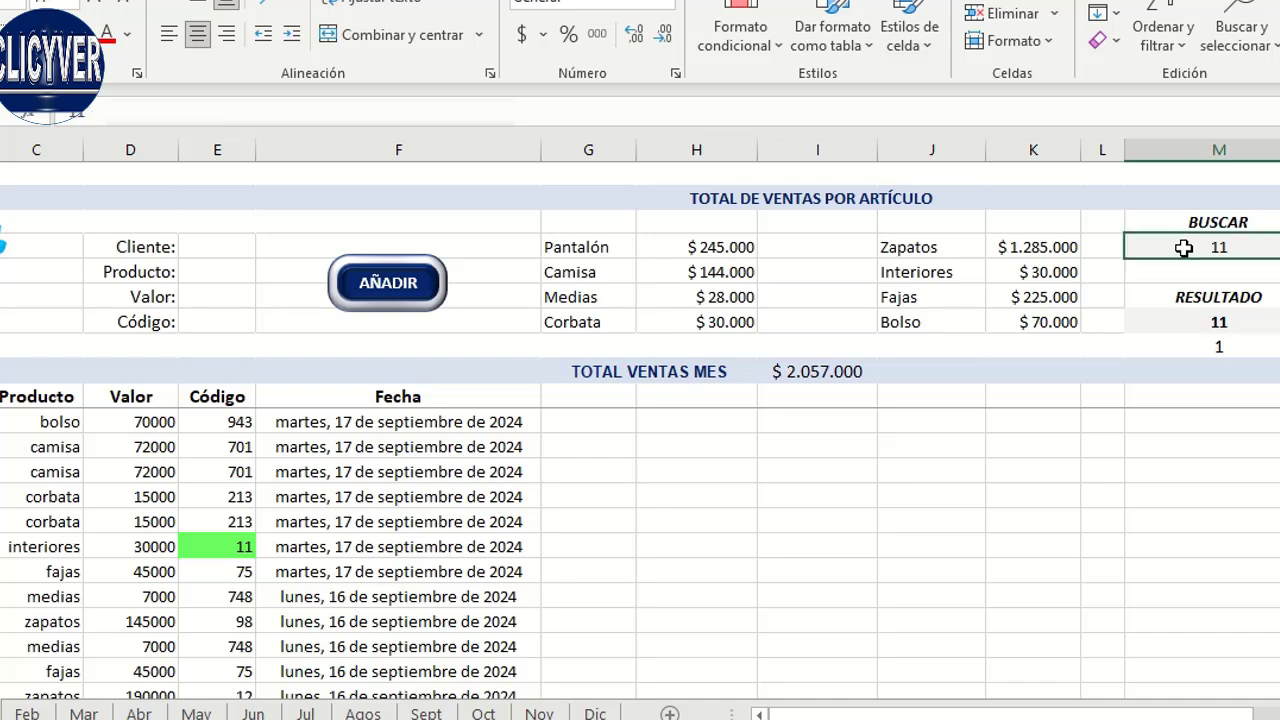
click(1188, 348)
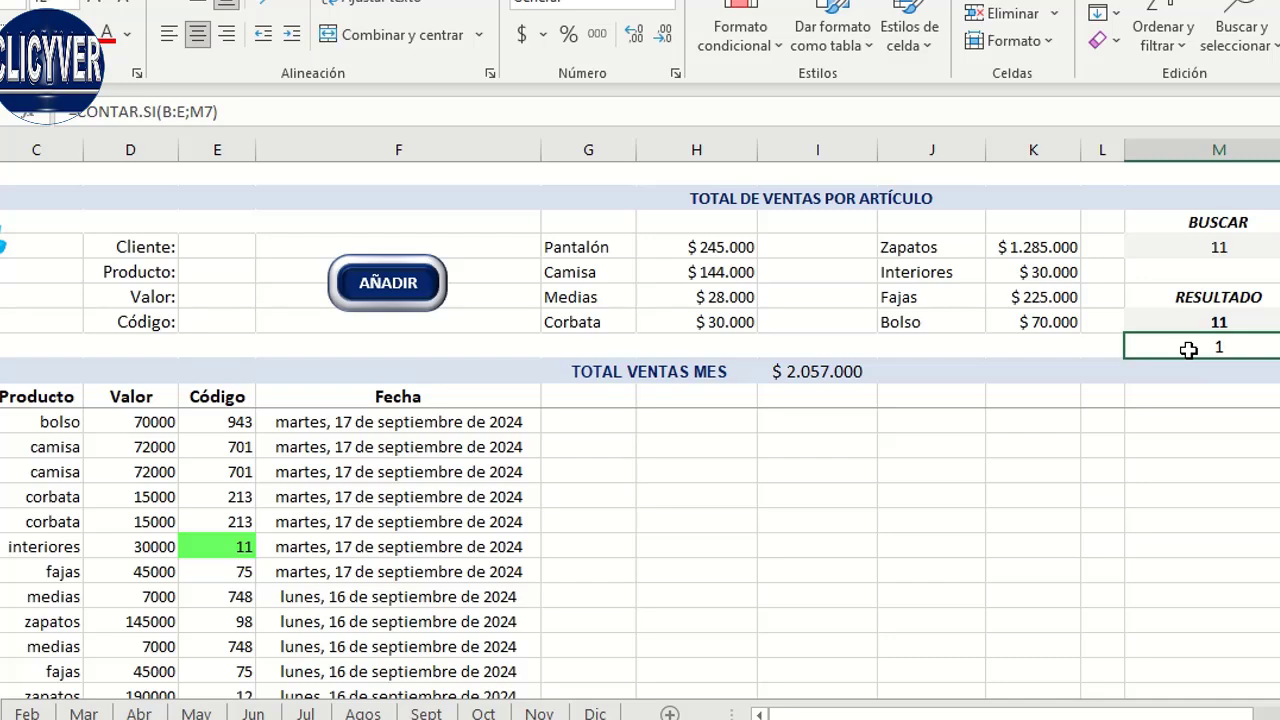
click(1199, 247)
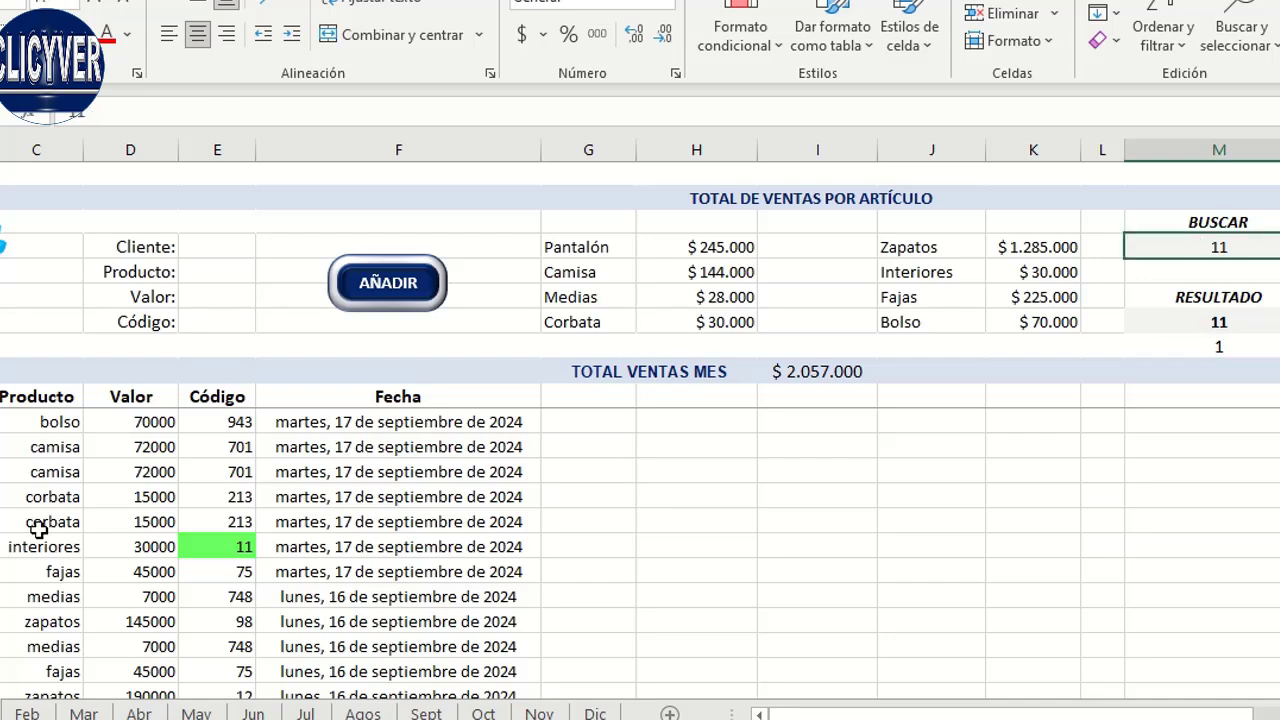
click(2, 396)
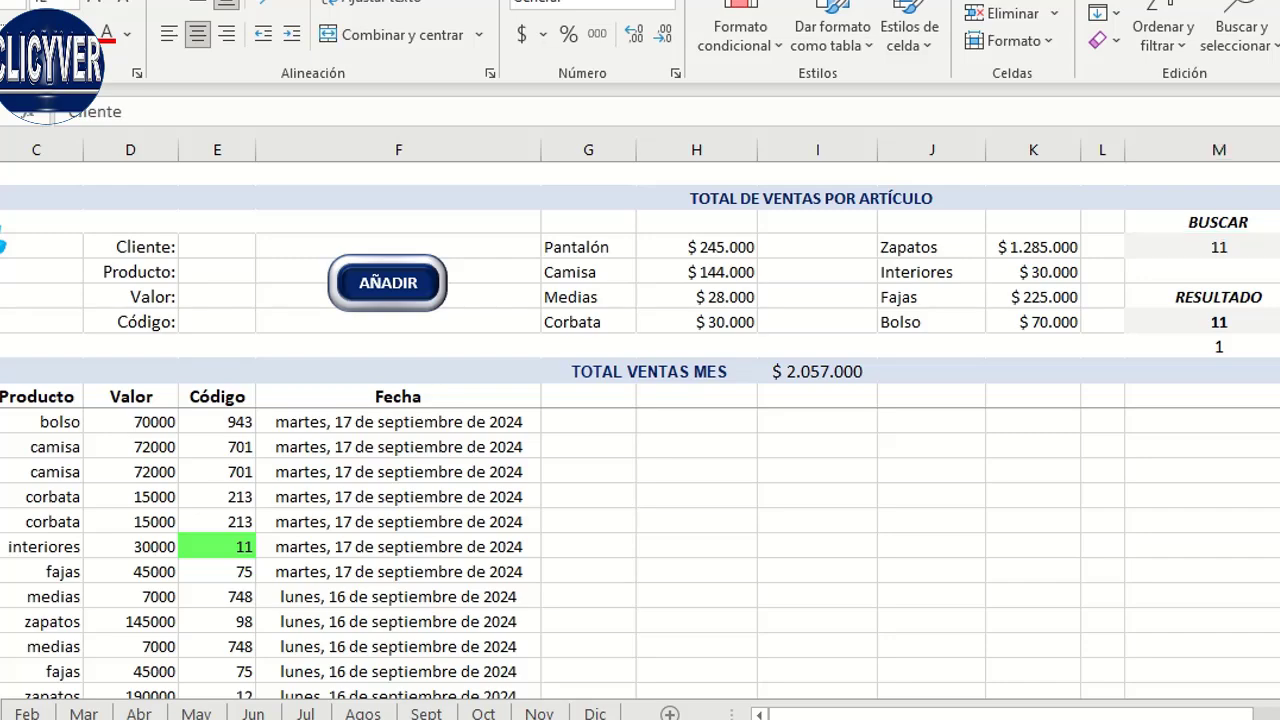
click(23, 394)
click(151, 401)
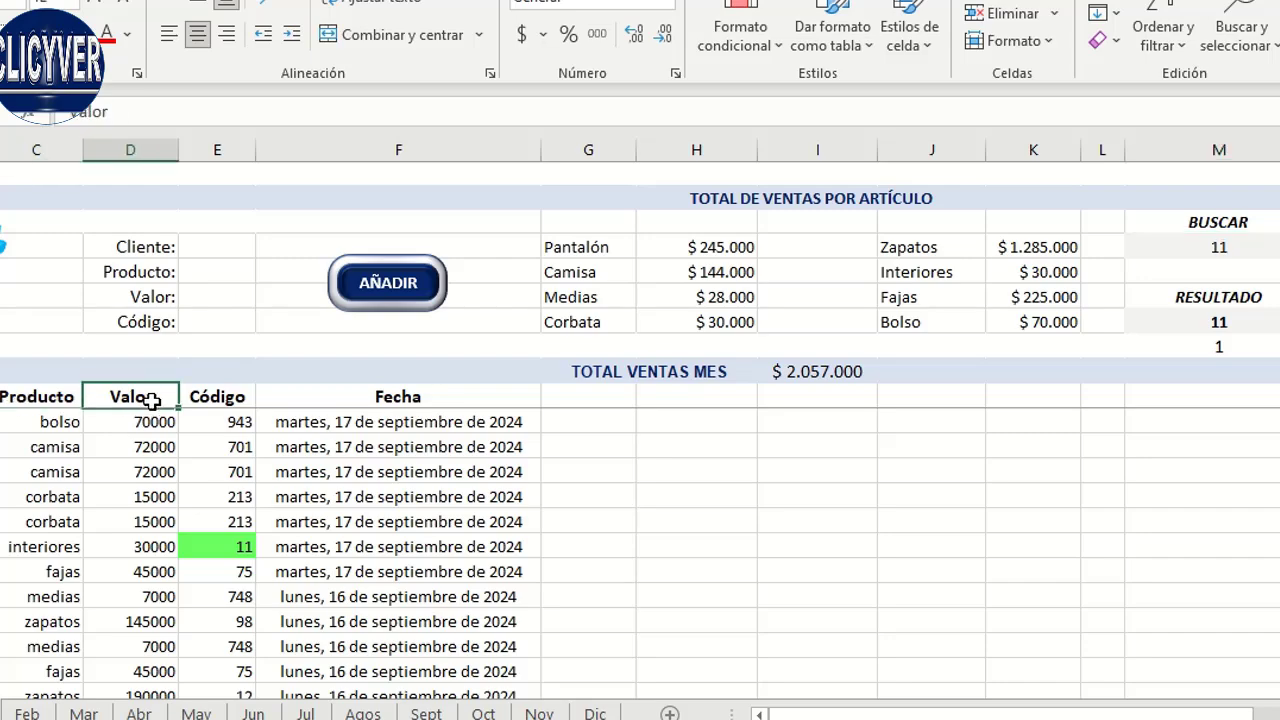
click(218, 397)
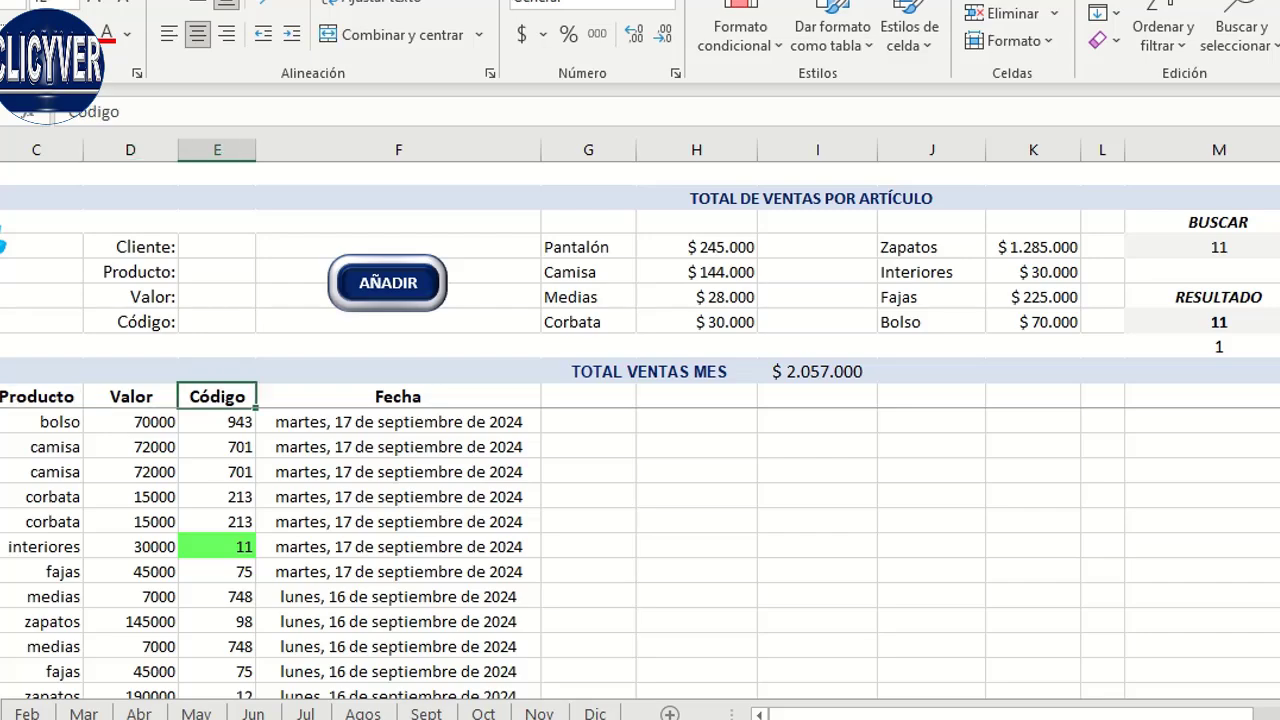
- Search BUSCAR for one customer's name and review the 6 highlighted matches in the table
click(1197, 248)
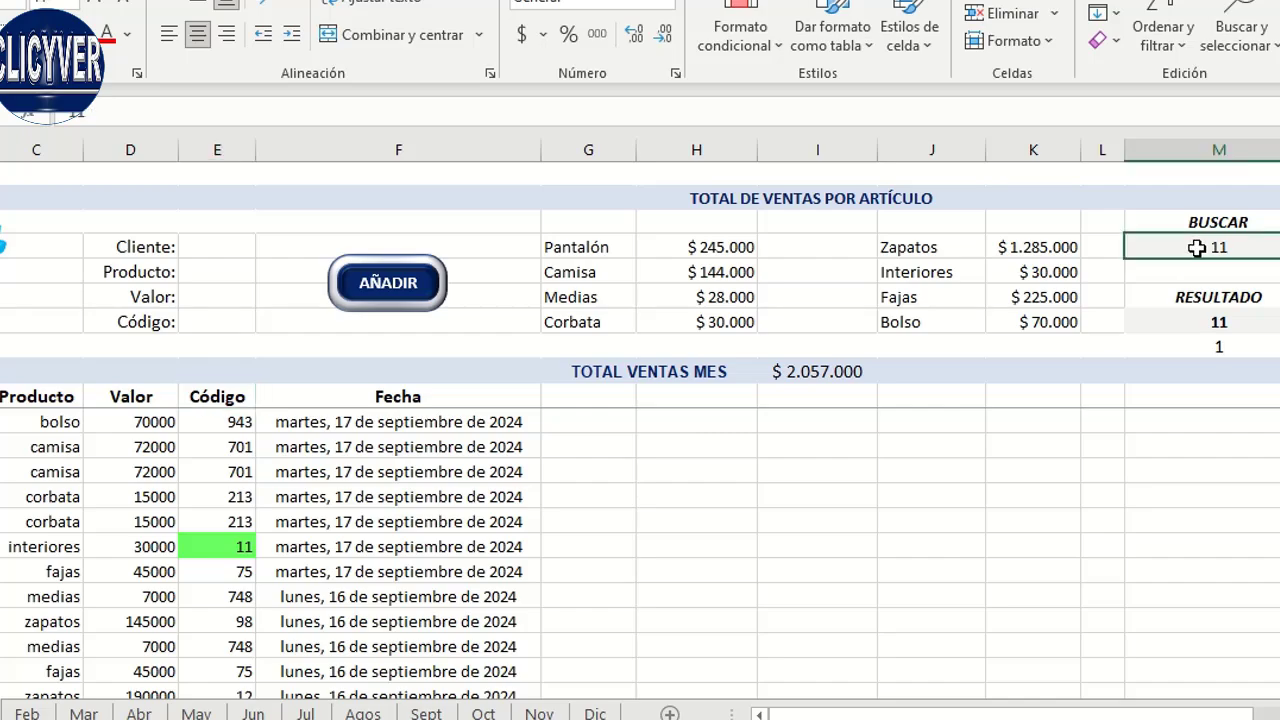
text(Mateo)
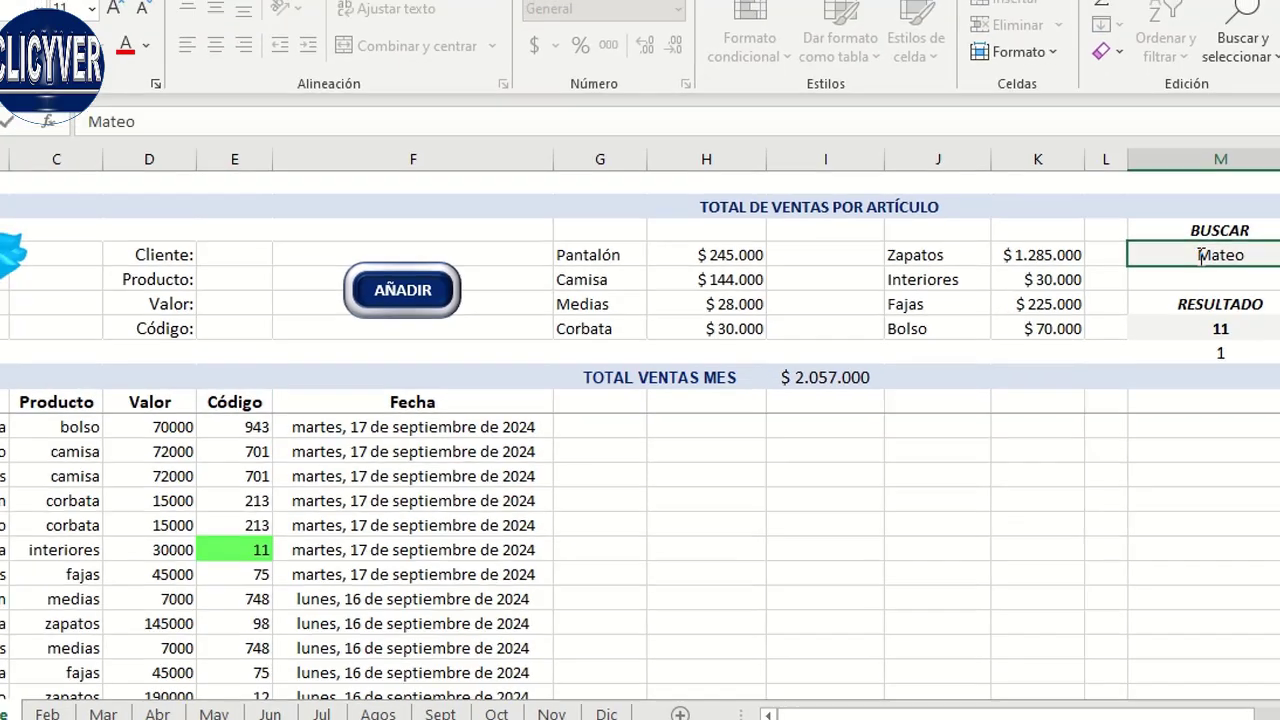
key(Return)
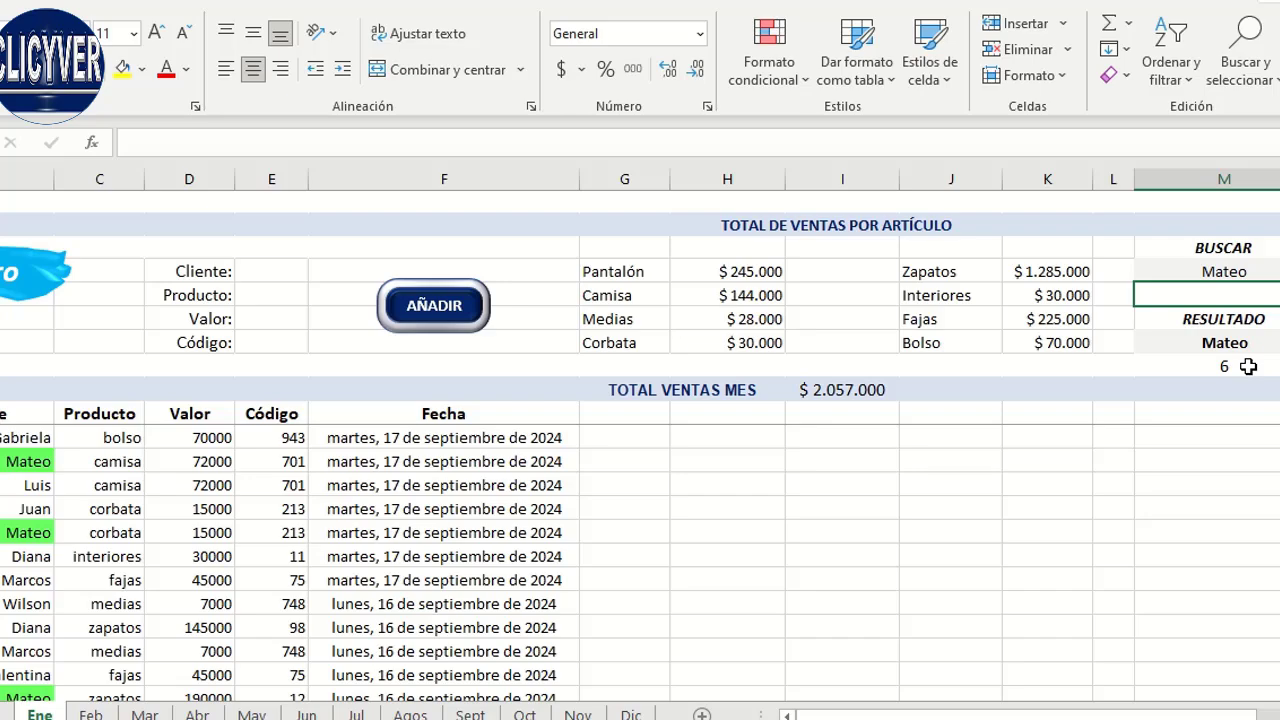
click(1248, 366)
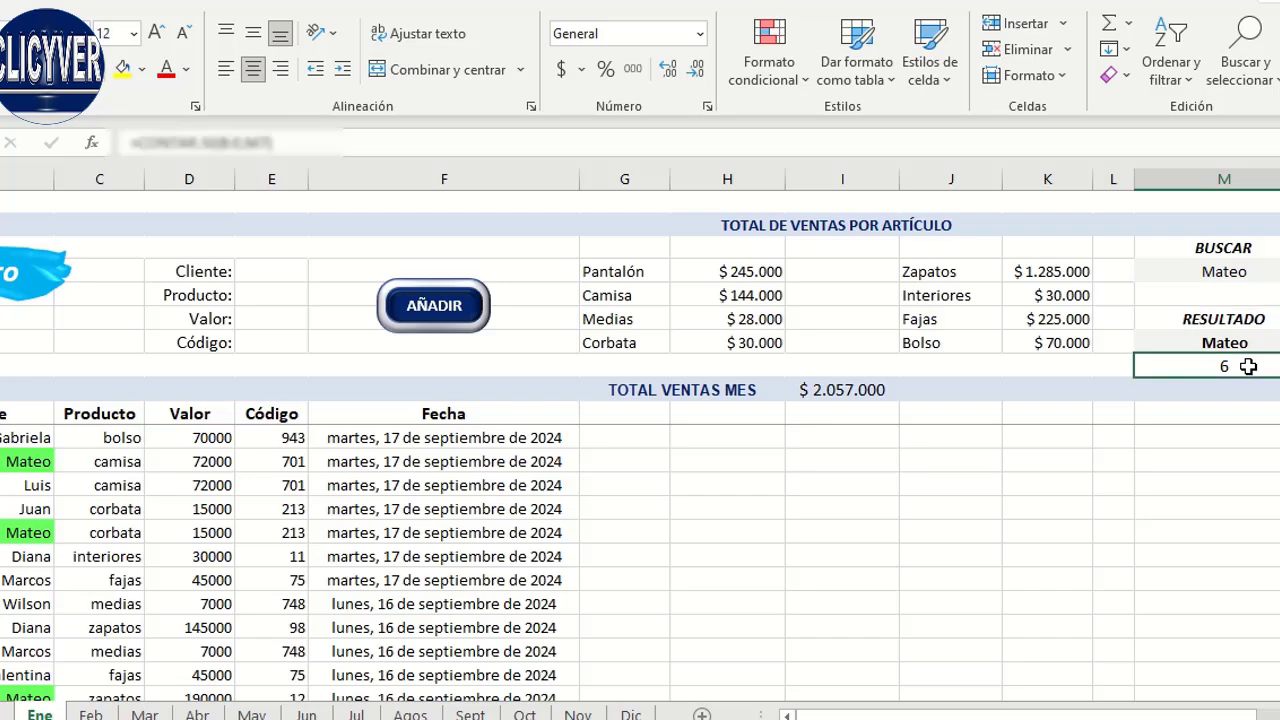
click(27, 462)
key(Down)
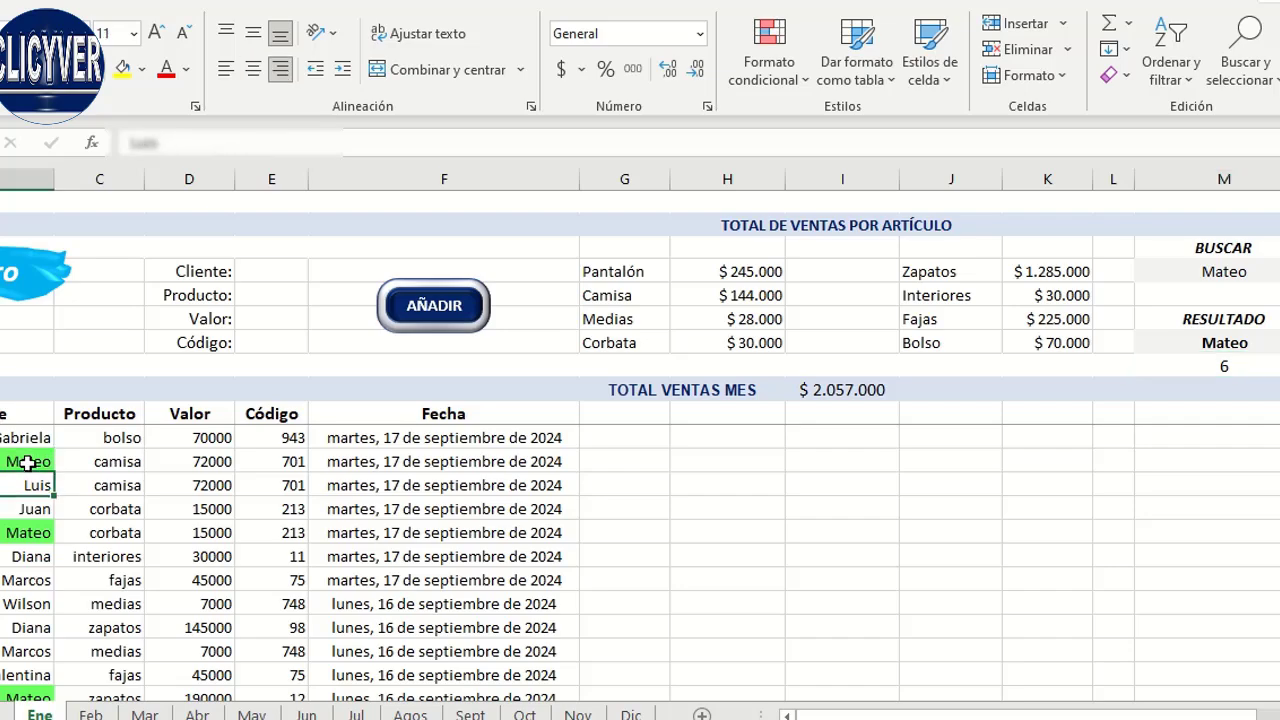
key(Down)
key(Down)
key(Down)
key(Down)
key(Down)
key(Down)
key(Down)
key(Down)
key(Down)
key(Down)
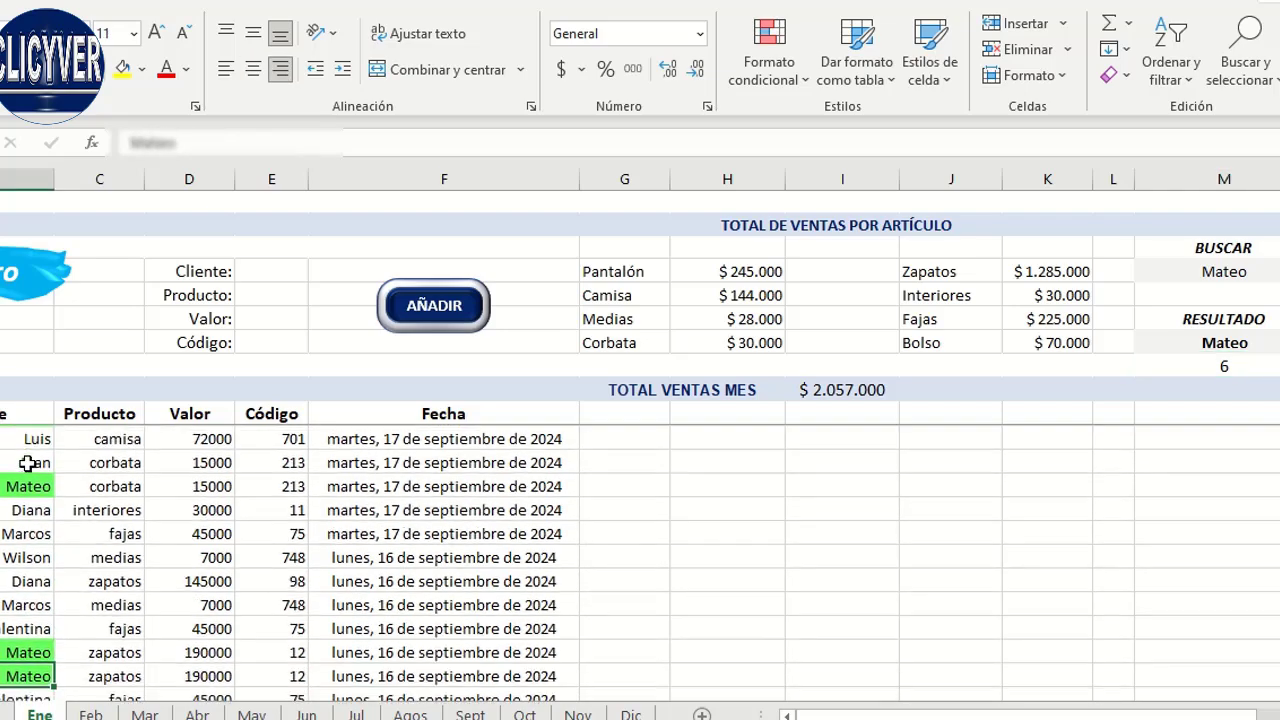
key(Down)
key(Down)
key(Down)
key(Down)
key(Down)
key(Down)
key(Down)
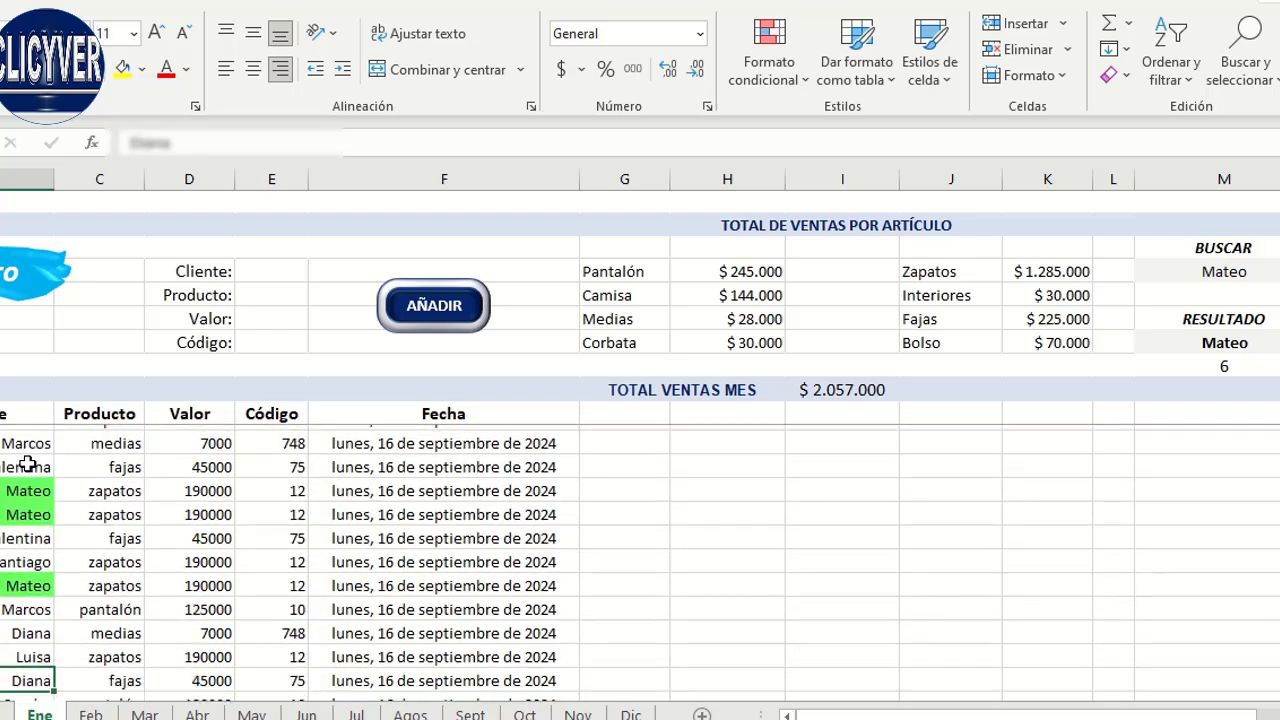
key(Up)
key(Up)
key(Up)
key(Up)
key(Up)
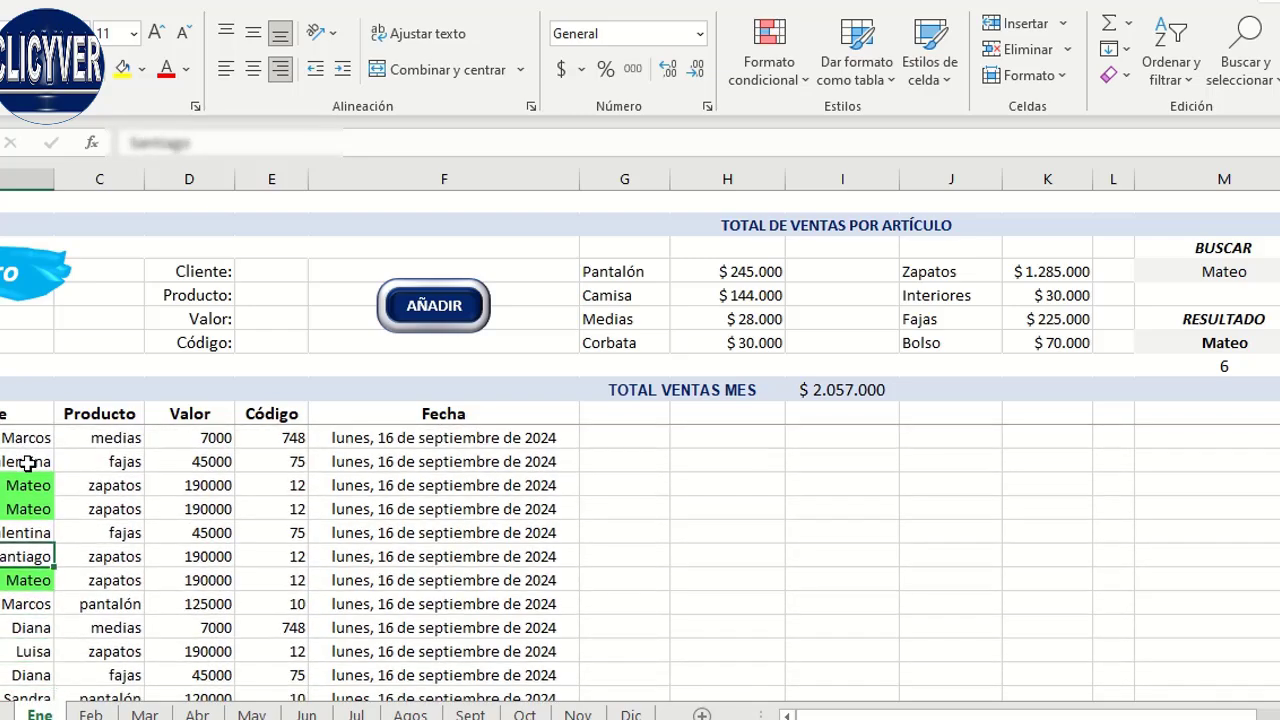
key(ctrl+Up)
- Switch the search to another customer and review that customer's highlighted sales rows
click(1224, 271)
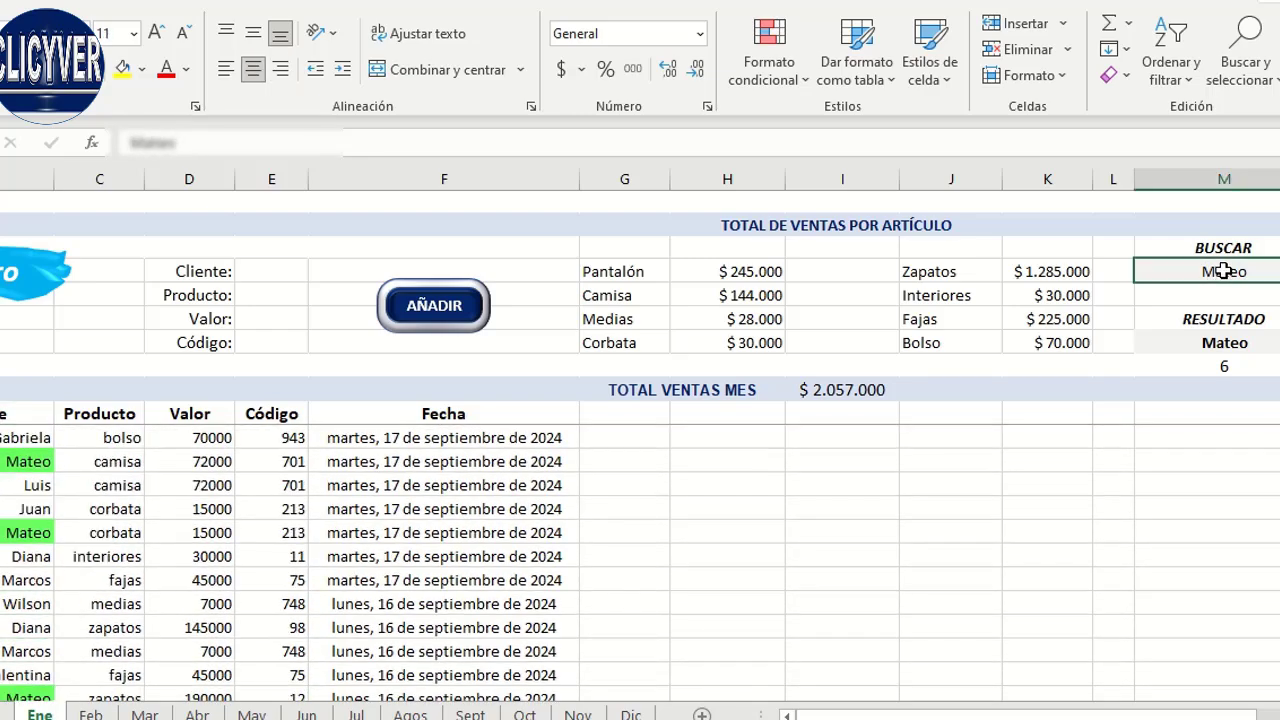
text(Diana)
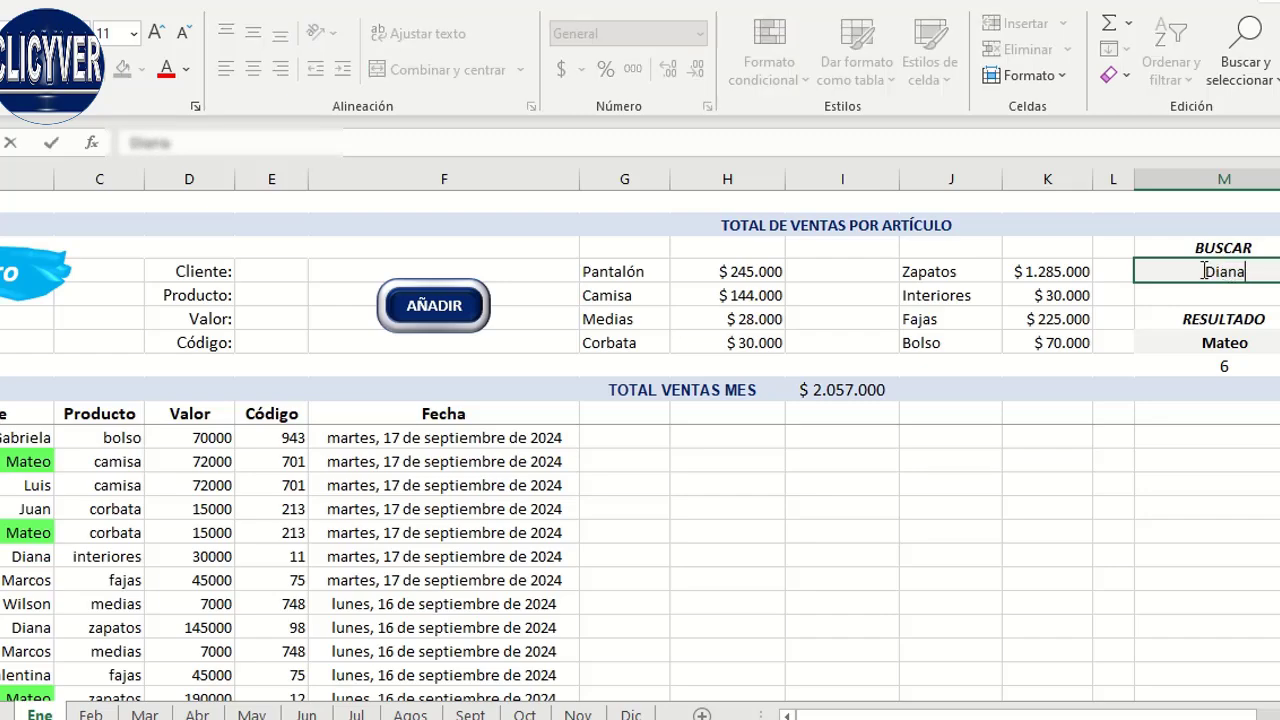
key(Return)
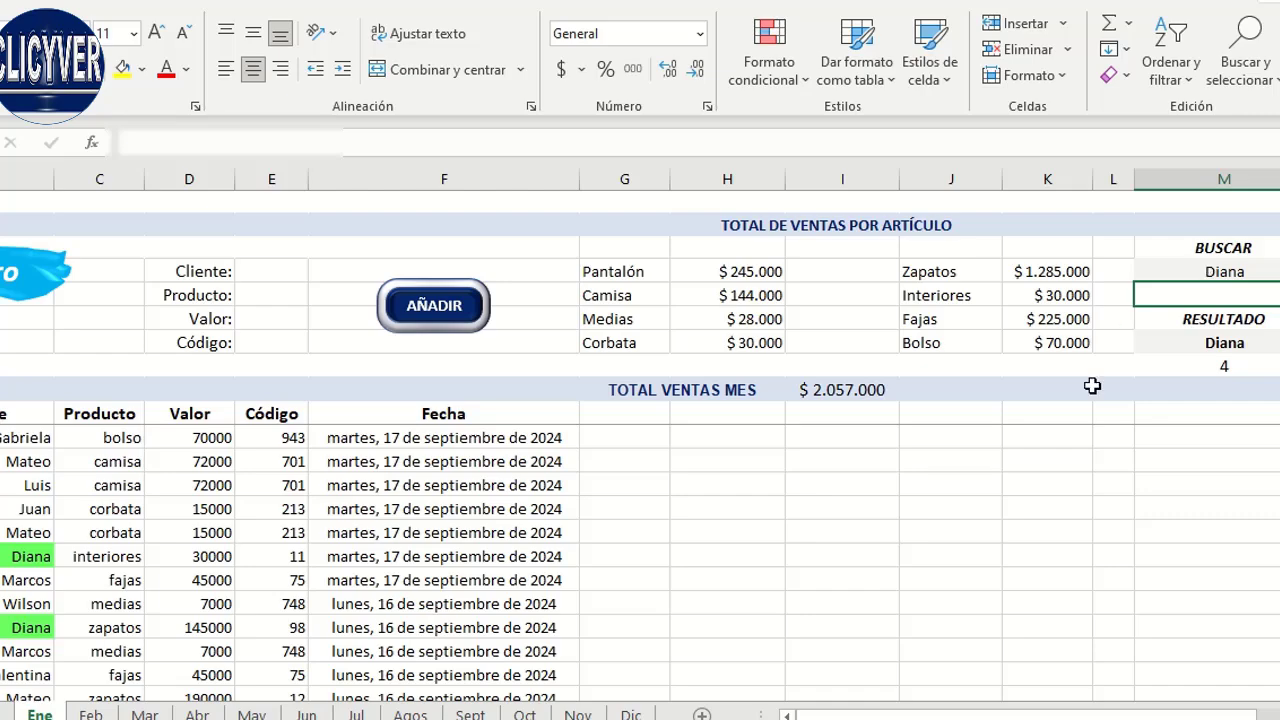
click(1242, 367)
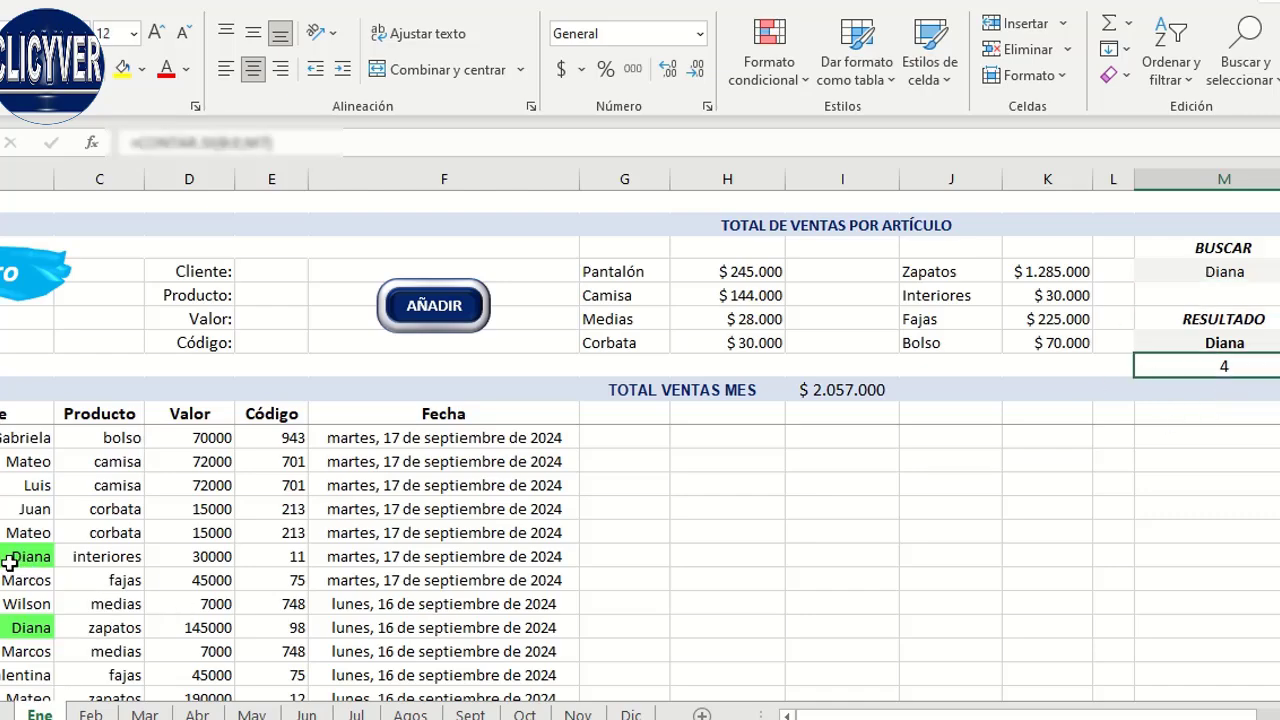
click(110, 628)
key(Down)
key(Down)
key(Down)
key(Down)
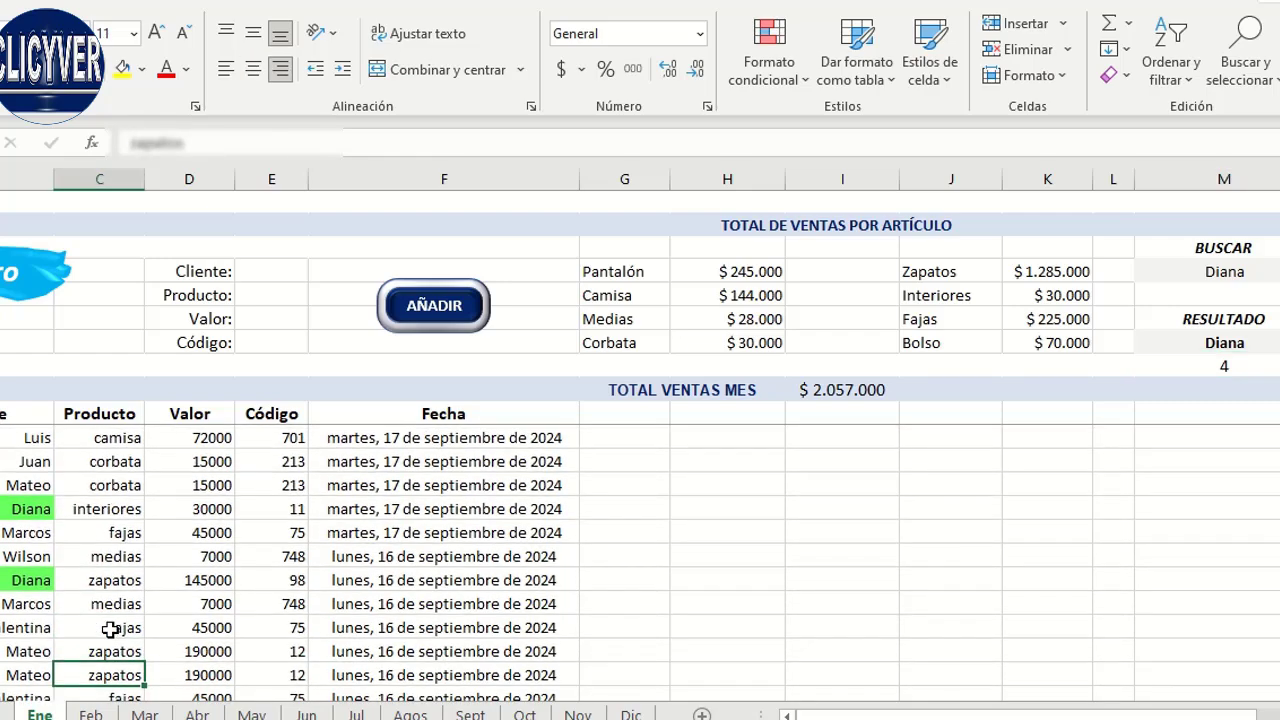
key(Down)
key(Down)
key(Down)
key(Down)
key(Down)
key(Down)
key(Down)
key(Down)
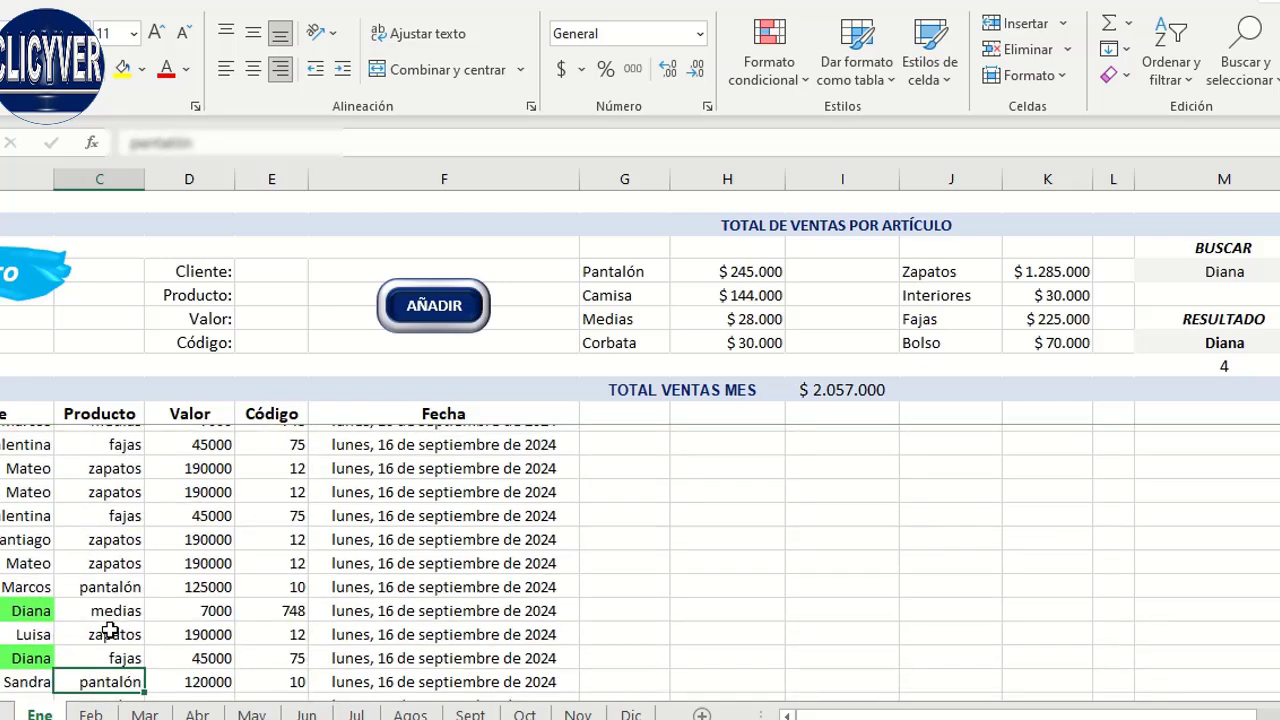
key(Up)
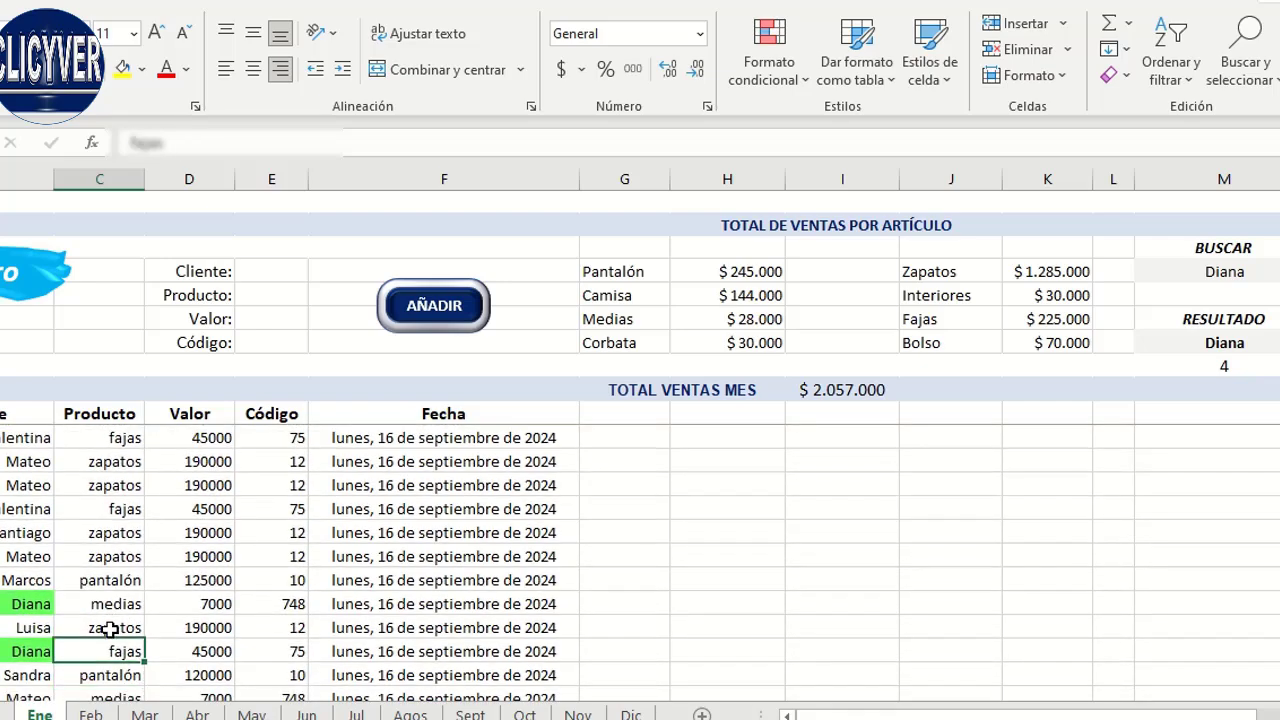
click(1185, 276)
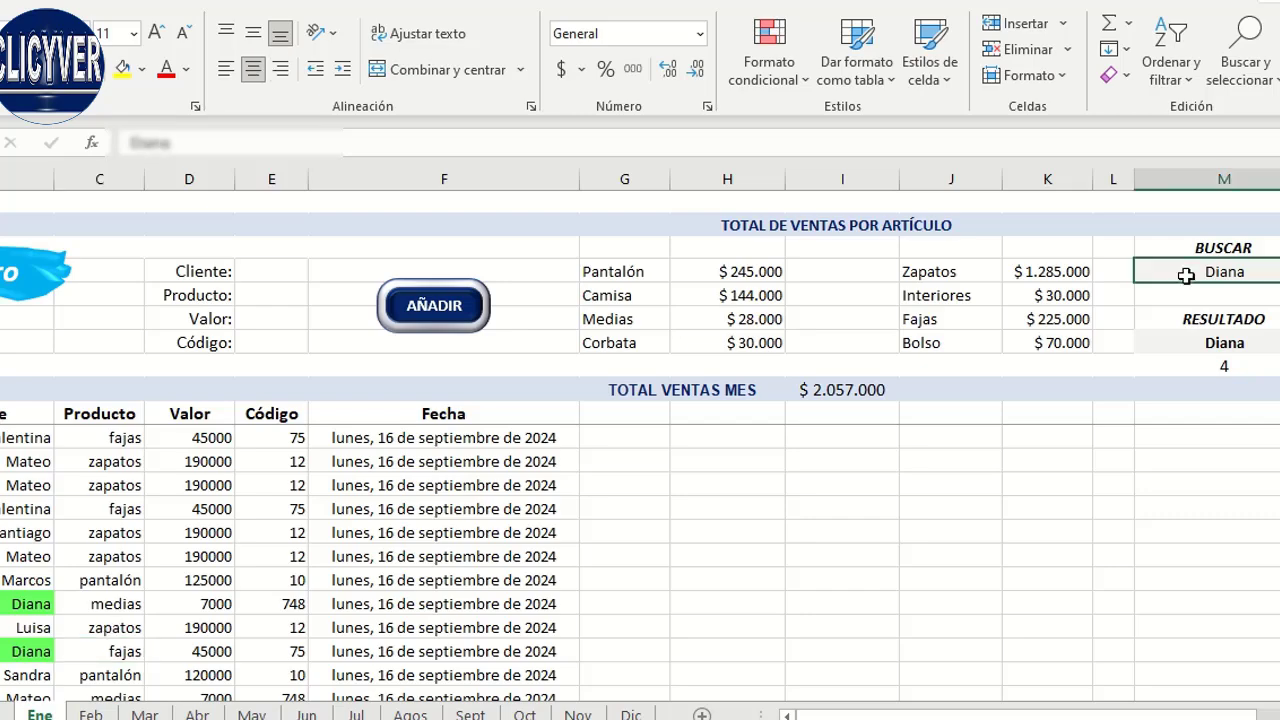
- Search for zapatos and browse its 7 green-highlighted Producto rows
text(zapato)
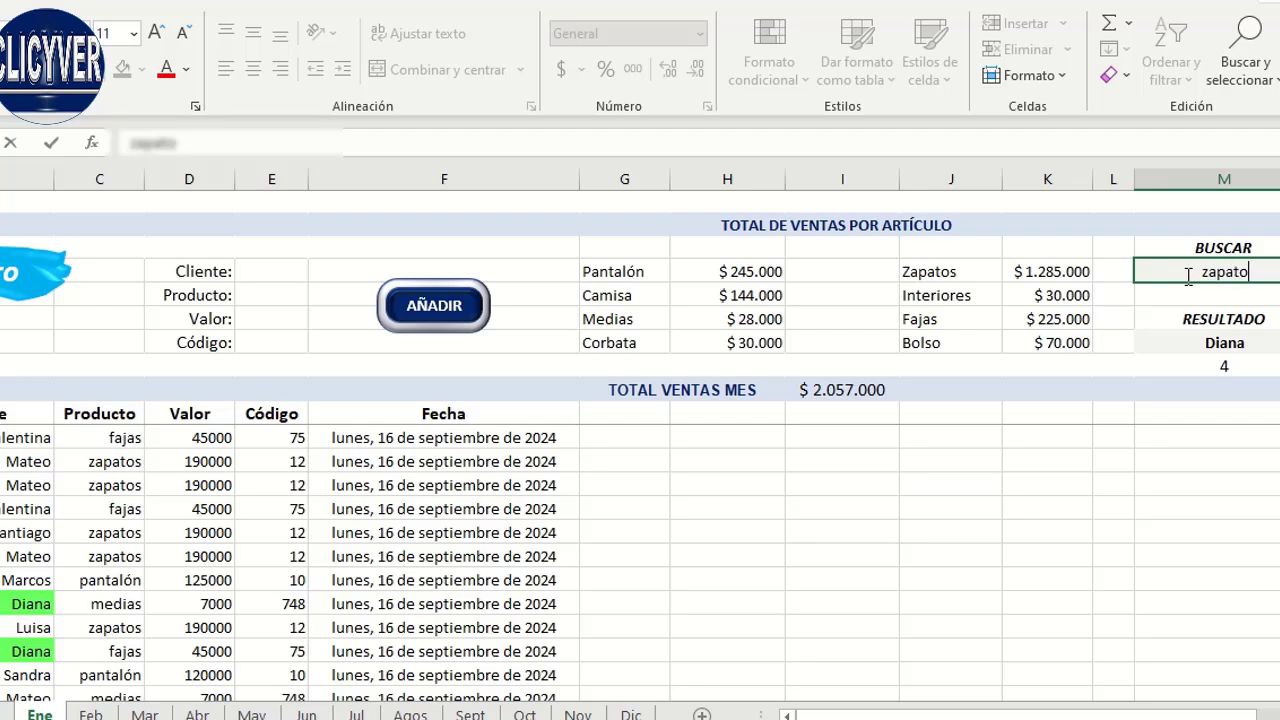
text(s)
key(Return)
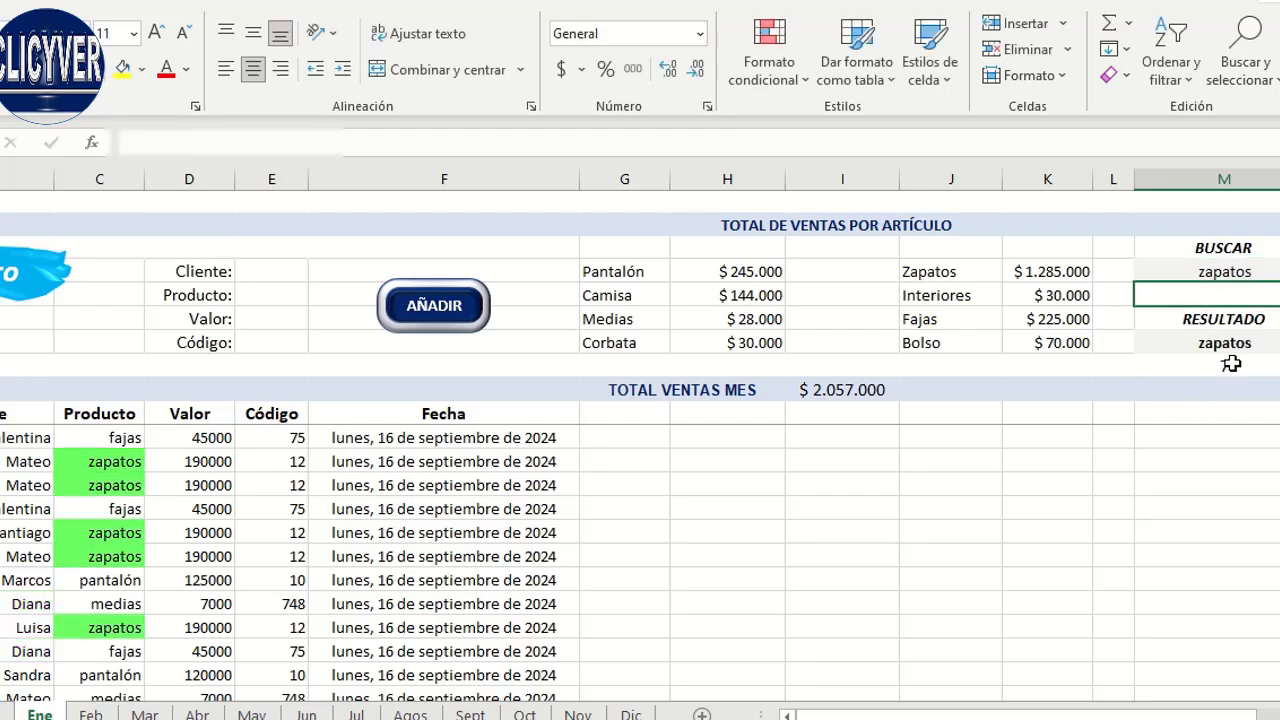
click(1245, 365)
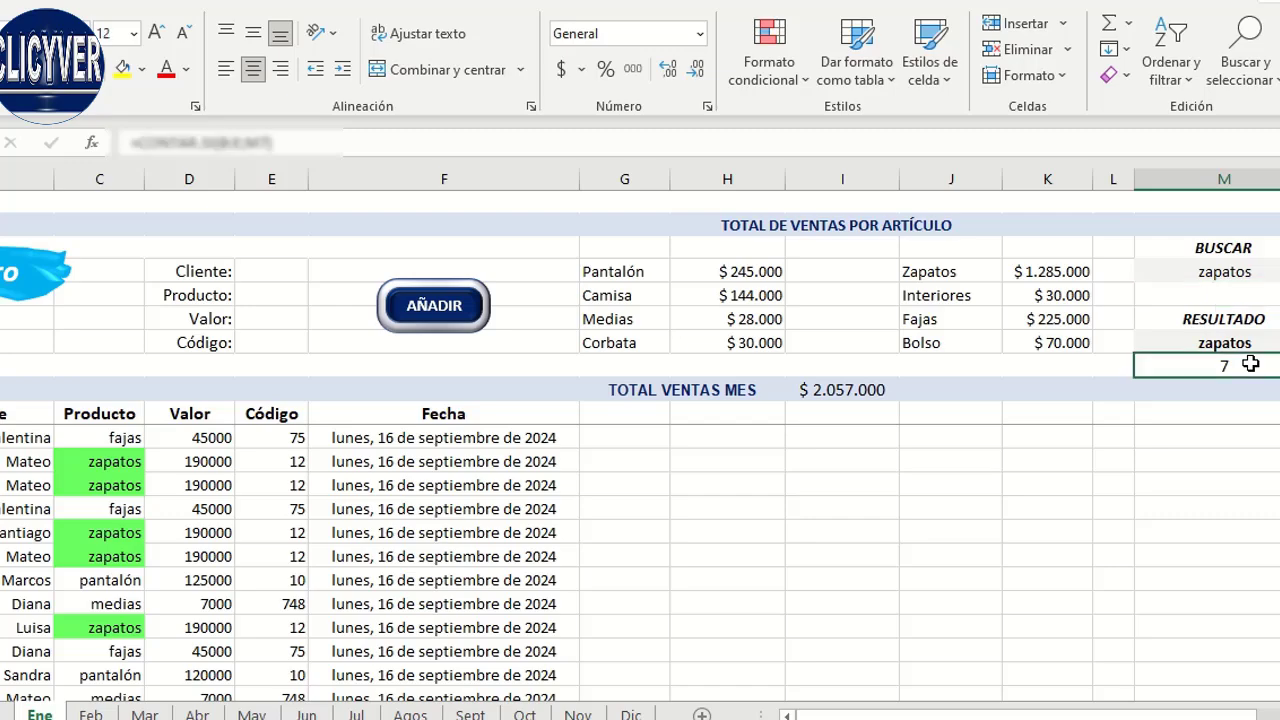
click(135, 608)
key(Down)
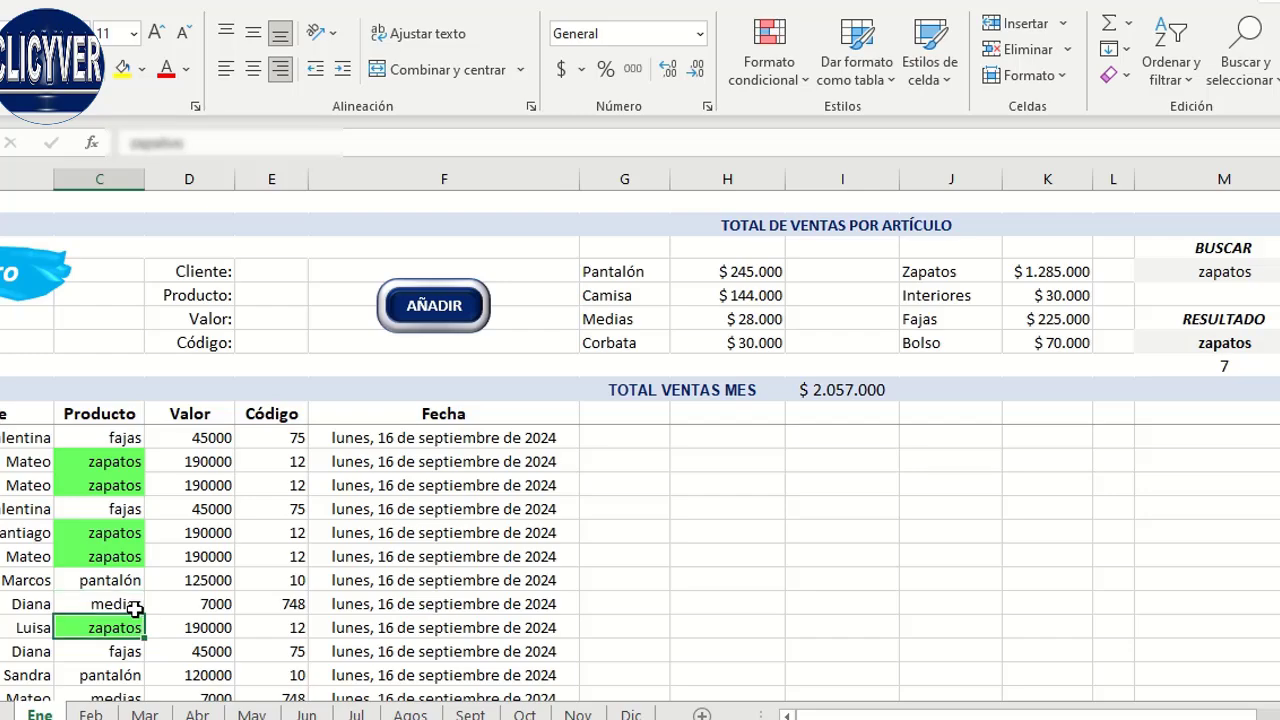
key(Down)
key(Down)
key(Down)
key(Down)
key(Down)
key(Down)
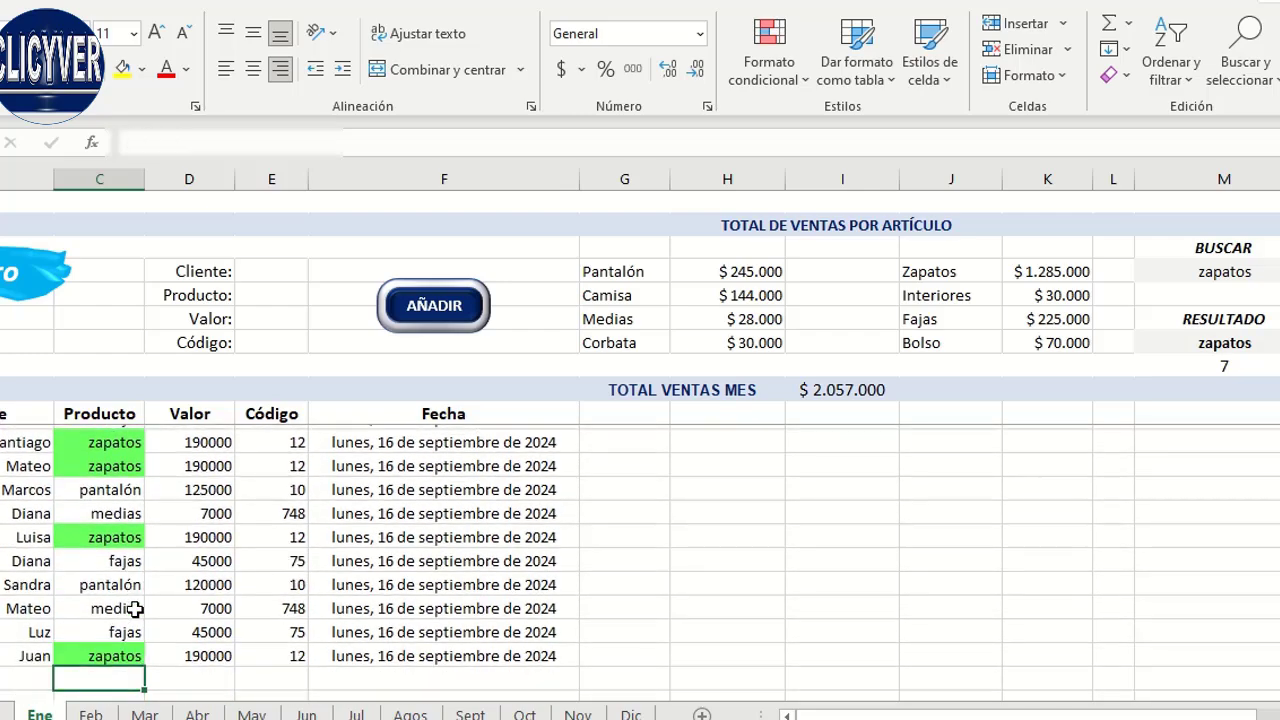
key(Down)
key(Down)
key(Down)
key(Up)
key(Up)
key(Up)
key(Up)
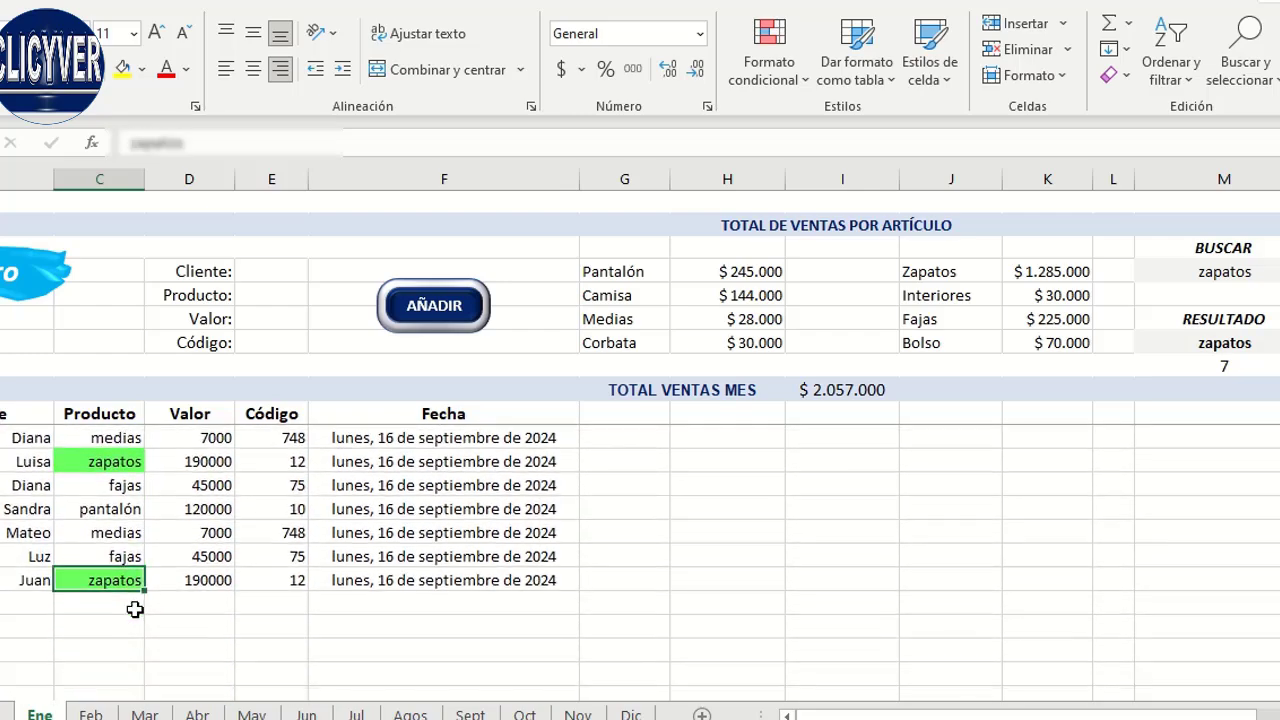
key(Up)
key(Up)
key(Up)
key(Up)
key(Up)
key(Up)
key(Up)
key(Up)
key(Up)
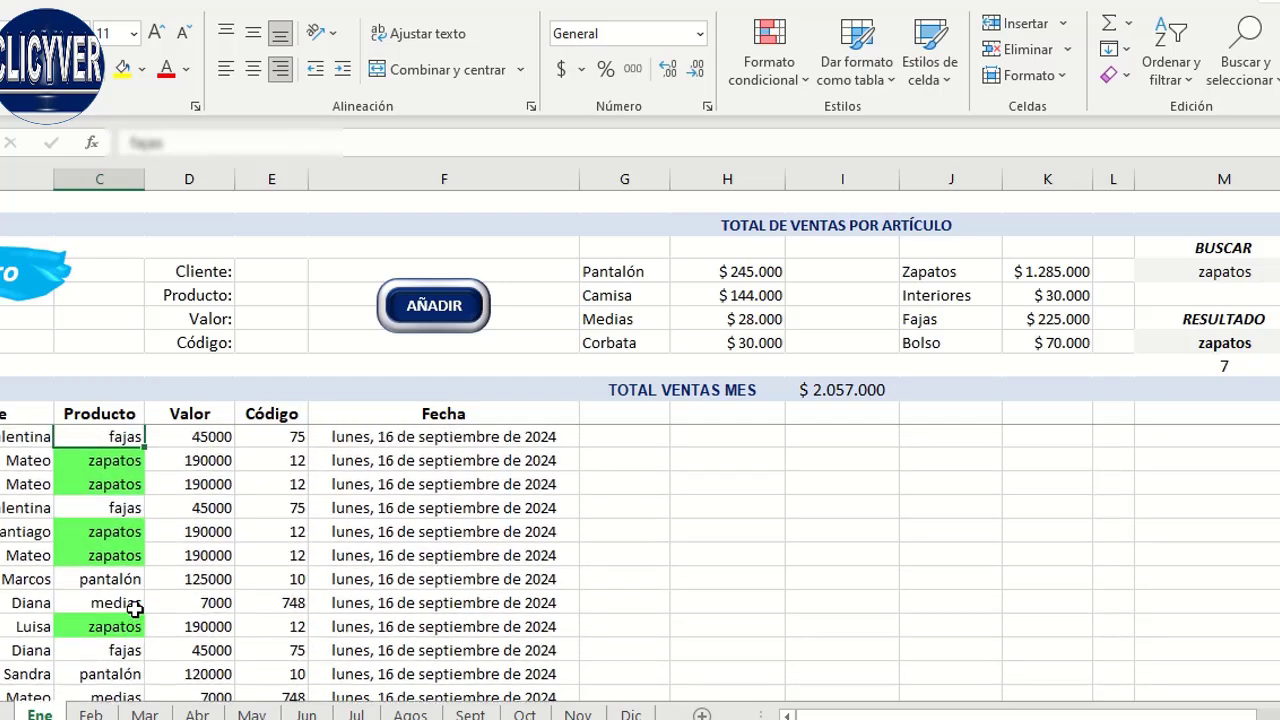
key(Up)
key(Up)
key(Up)
key(Up)
key(Up)
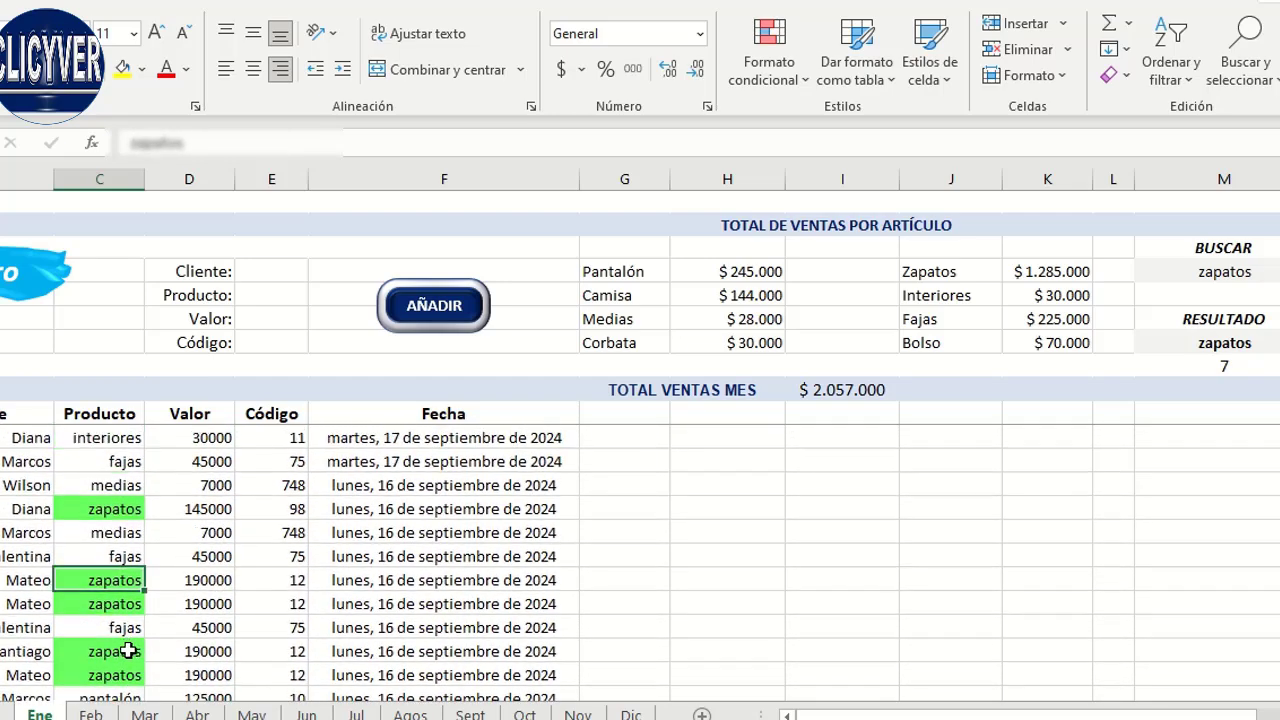
click(130, 651)
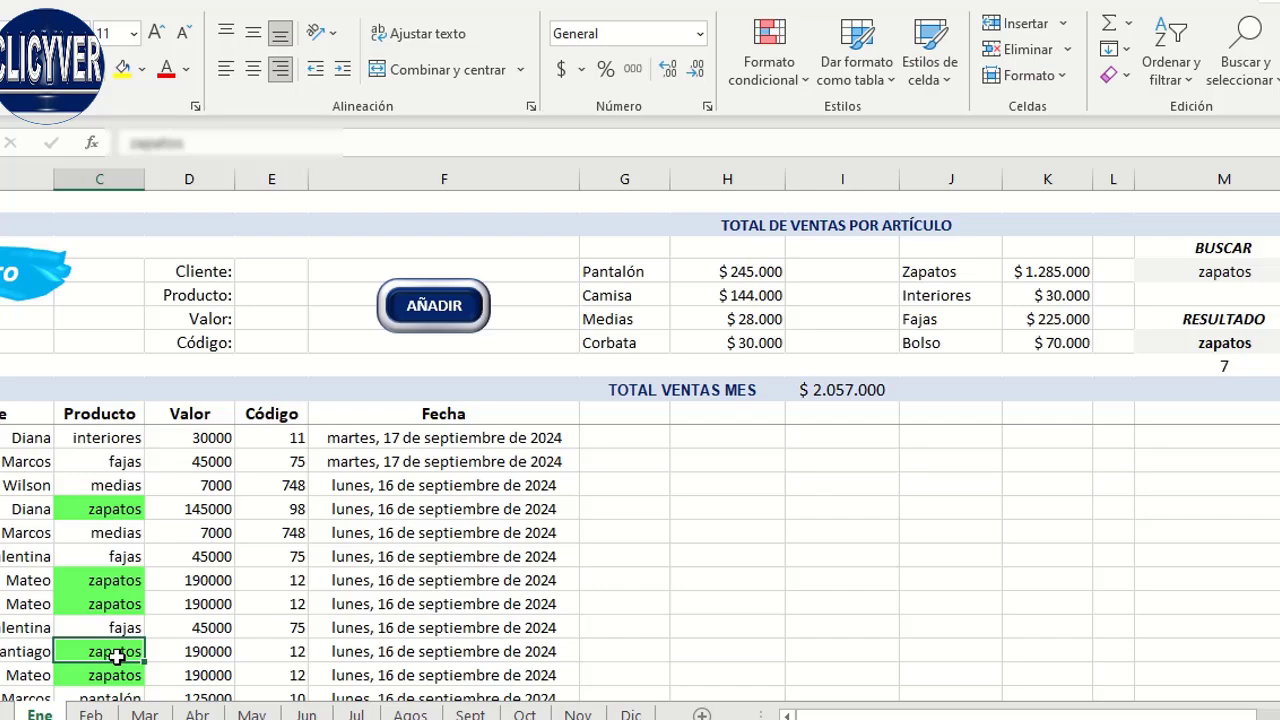
click(1201, 272)
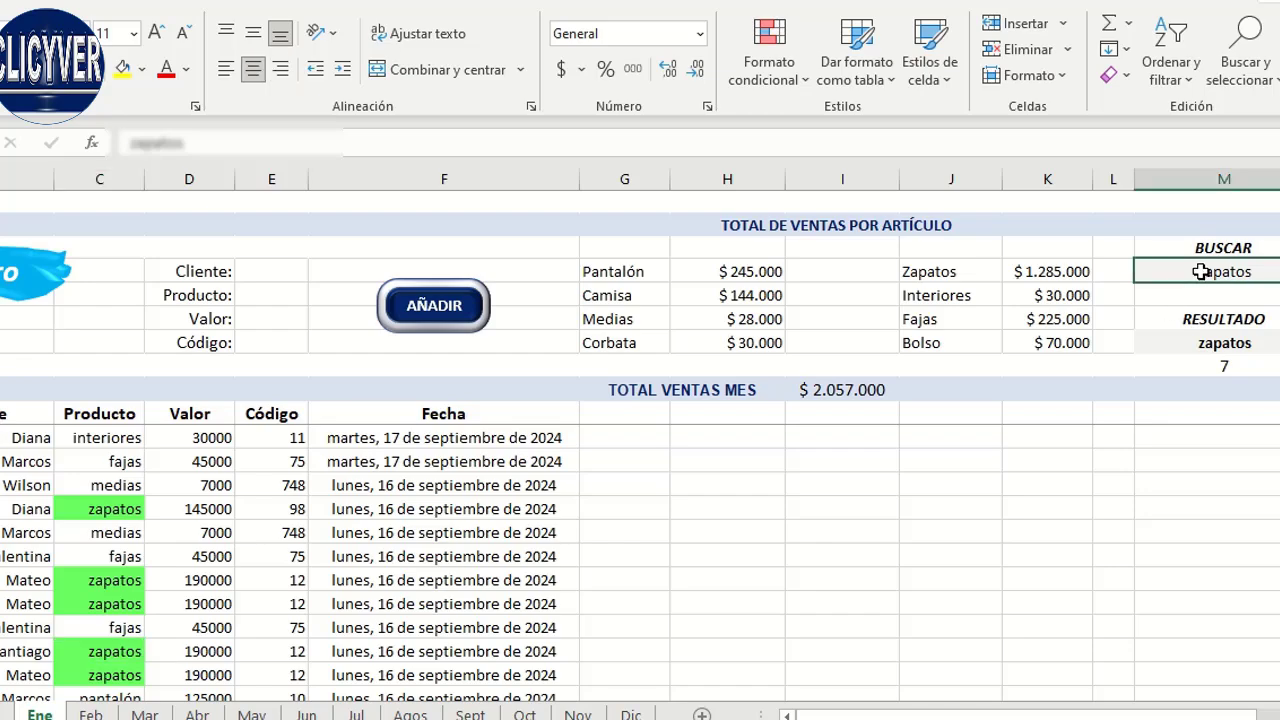
- Search BUSCAR for another customer's name and check the matched entry
text(santiago)
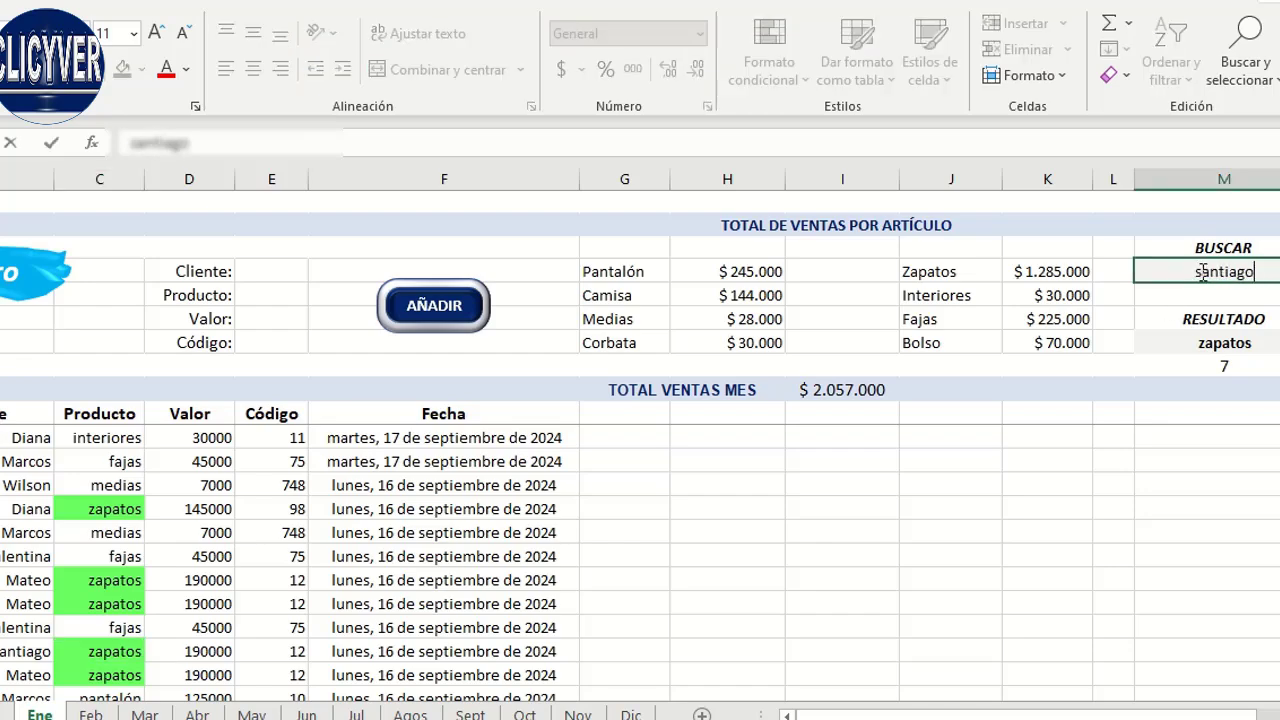
key(Return)
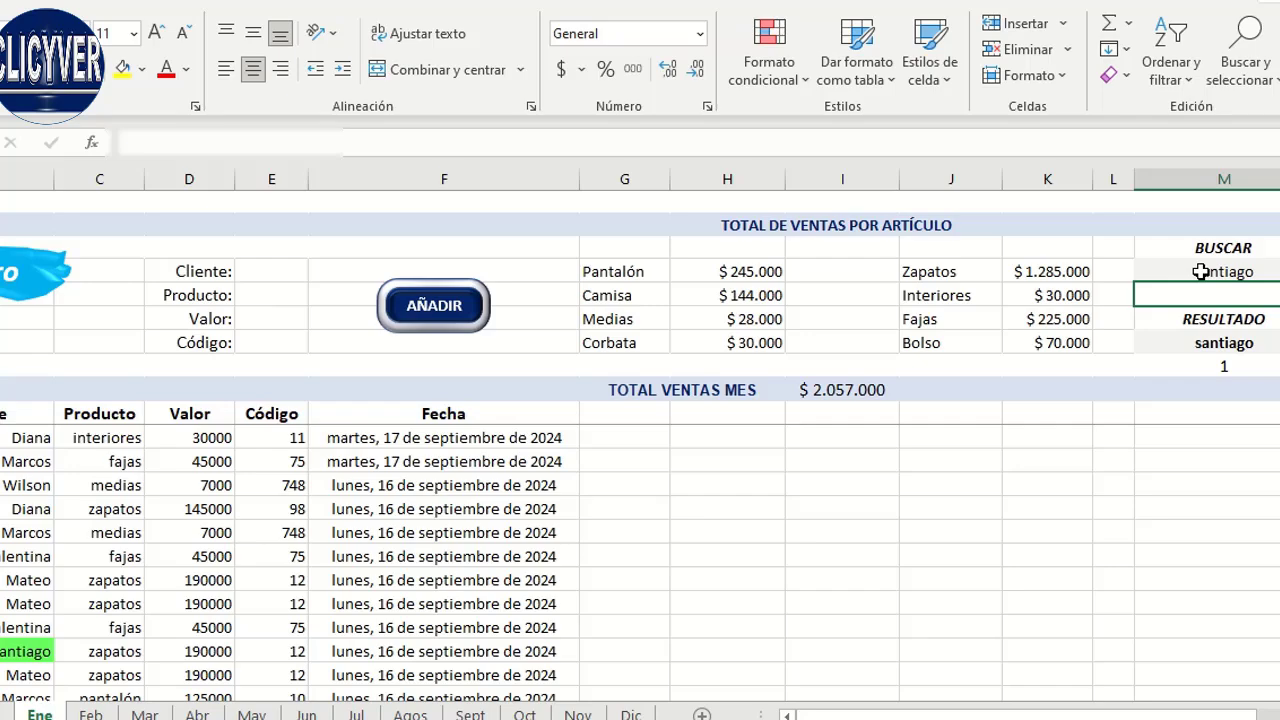
click(130, 654)
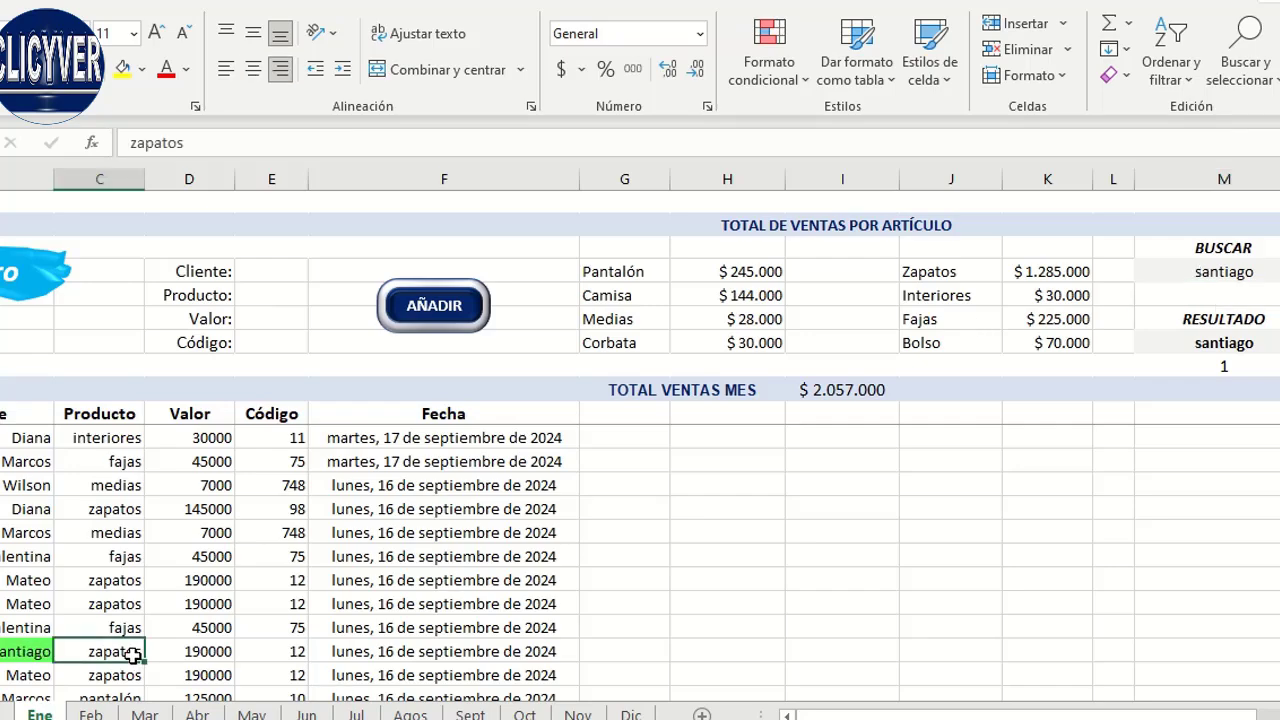
- Add that customer's camisa sale of 50000 with the AÑADIR form, raising Camisa to $194.000
click(271, 267)
text(Sa)
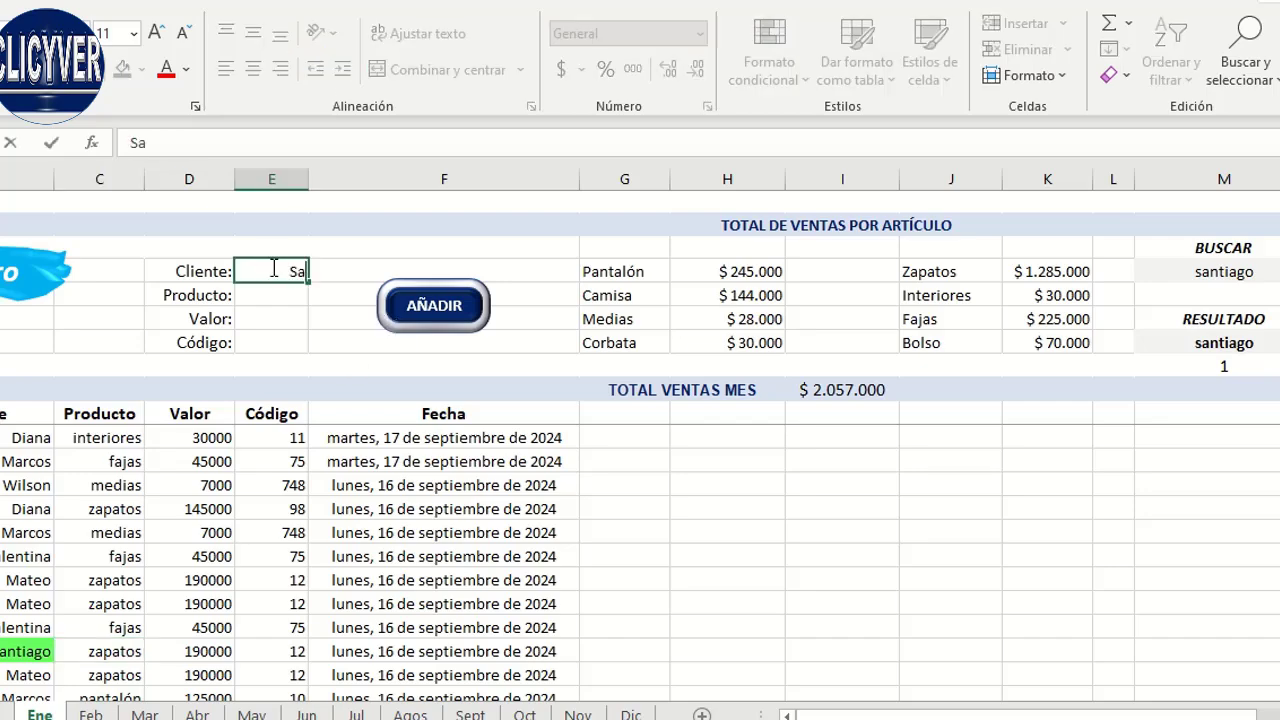
text(ntiago)
key(Return)
text(camisa)
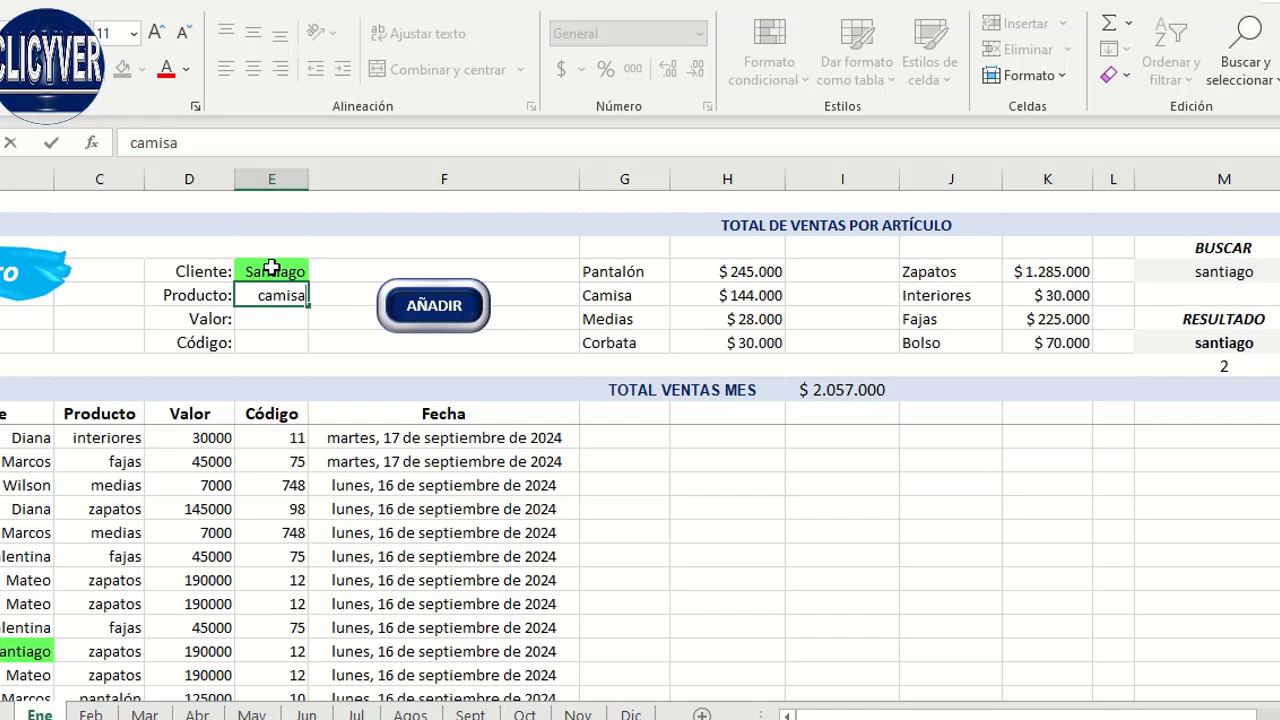
key(Return)
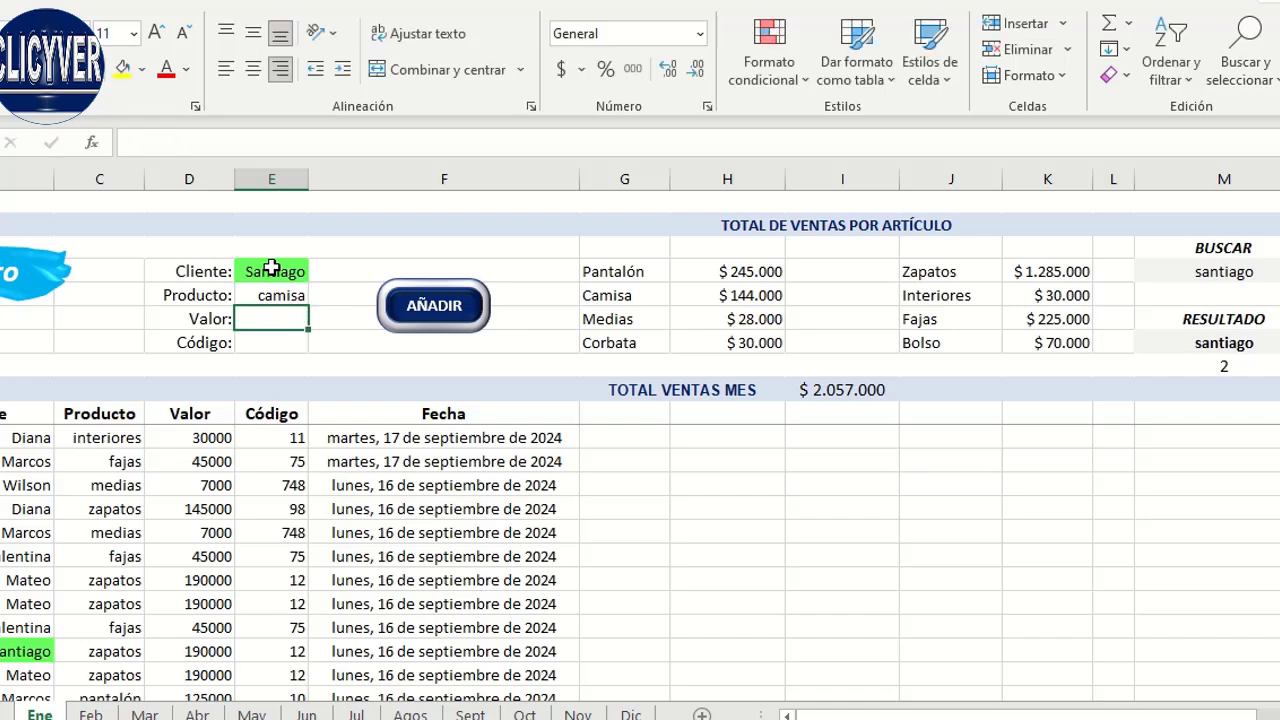
text(5)
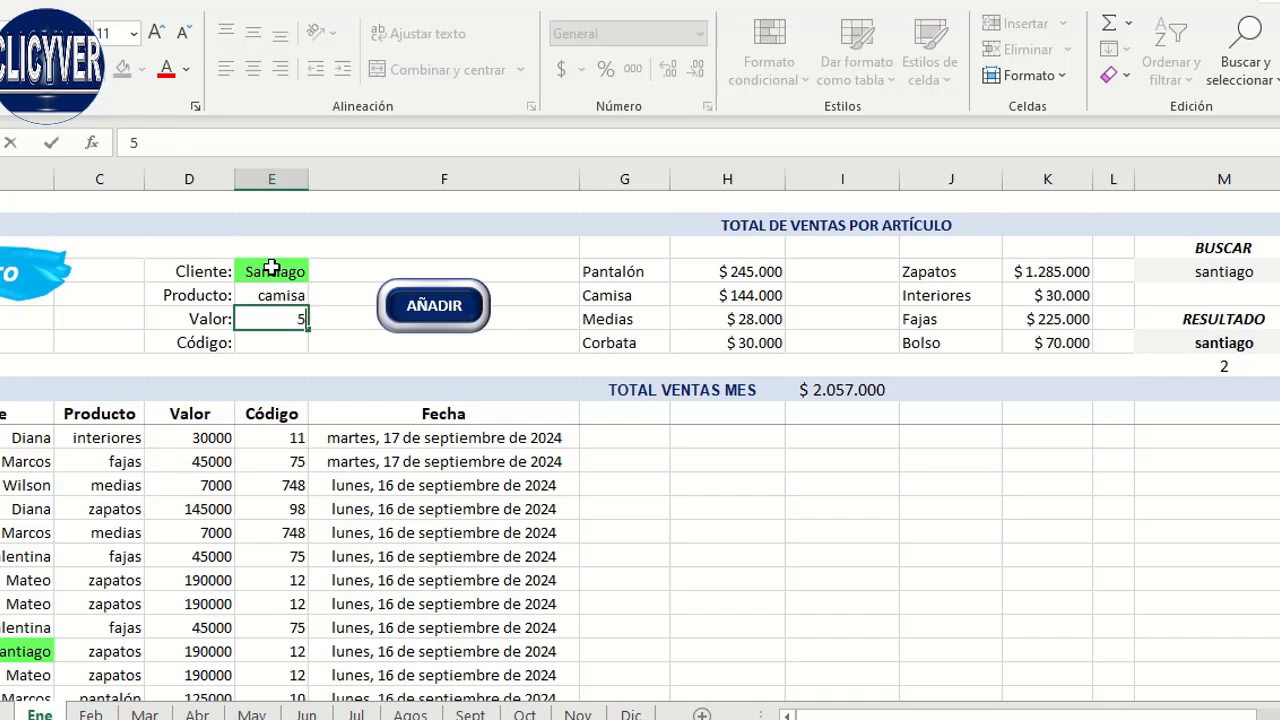
text(0000)
key(Return)
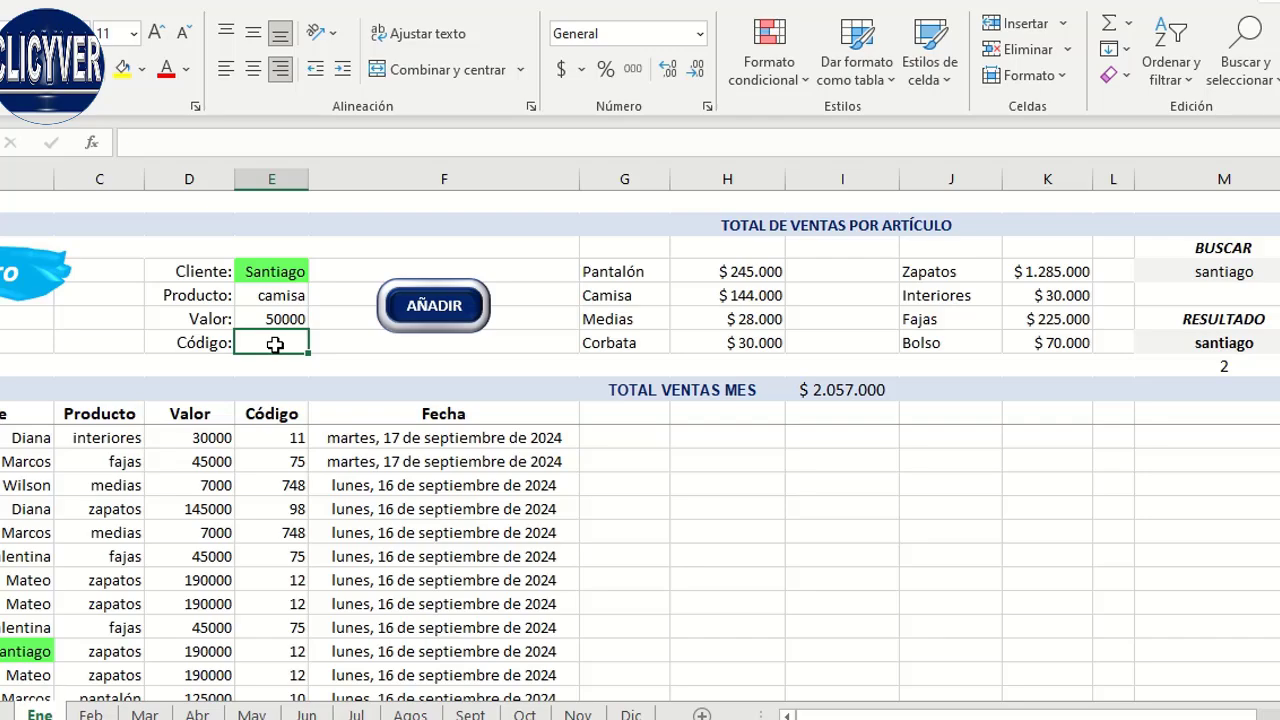
click(438, 309)
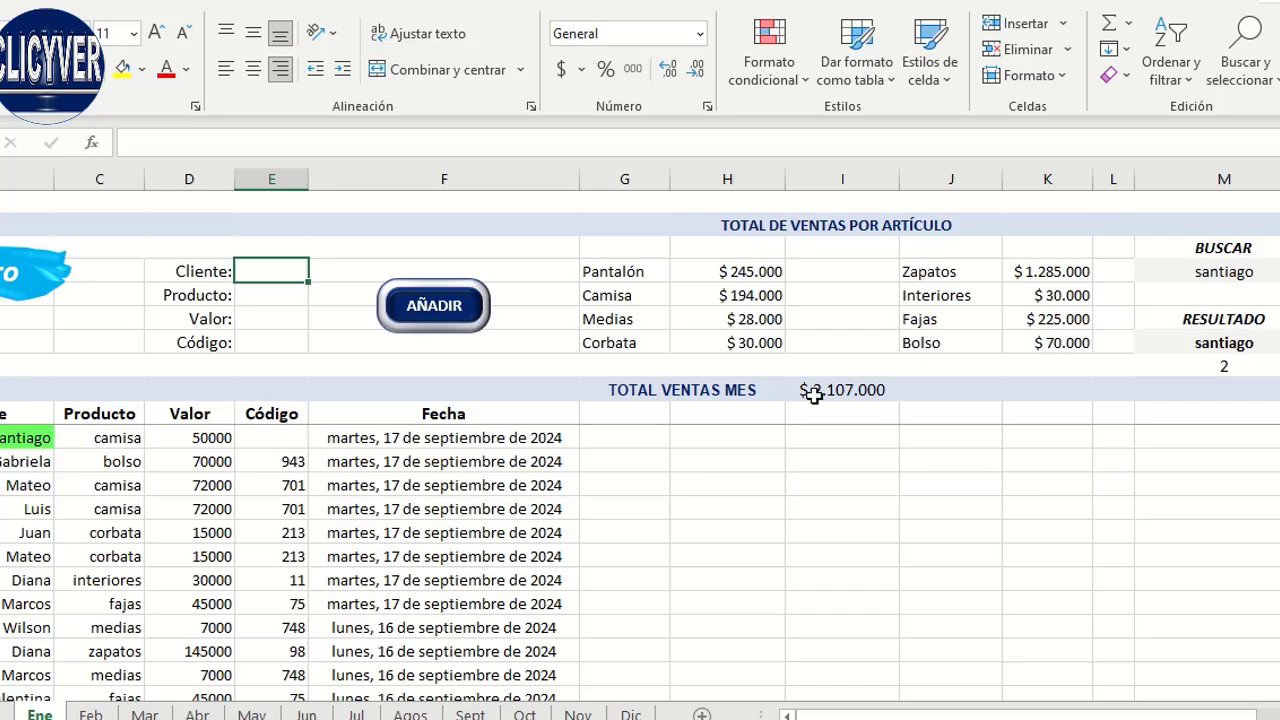
- Browse the Cliente and Código columns, then search BUSCAR for code 11 and check its highlight
click(40, 649)
key(Down)
key(Down)
key(Down)
key(Down)
key(Down)
key(Down)
key(Down)
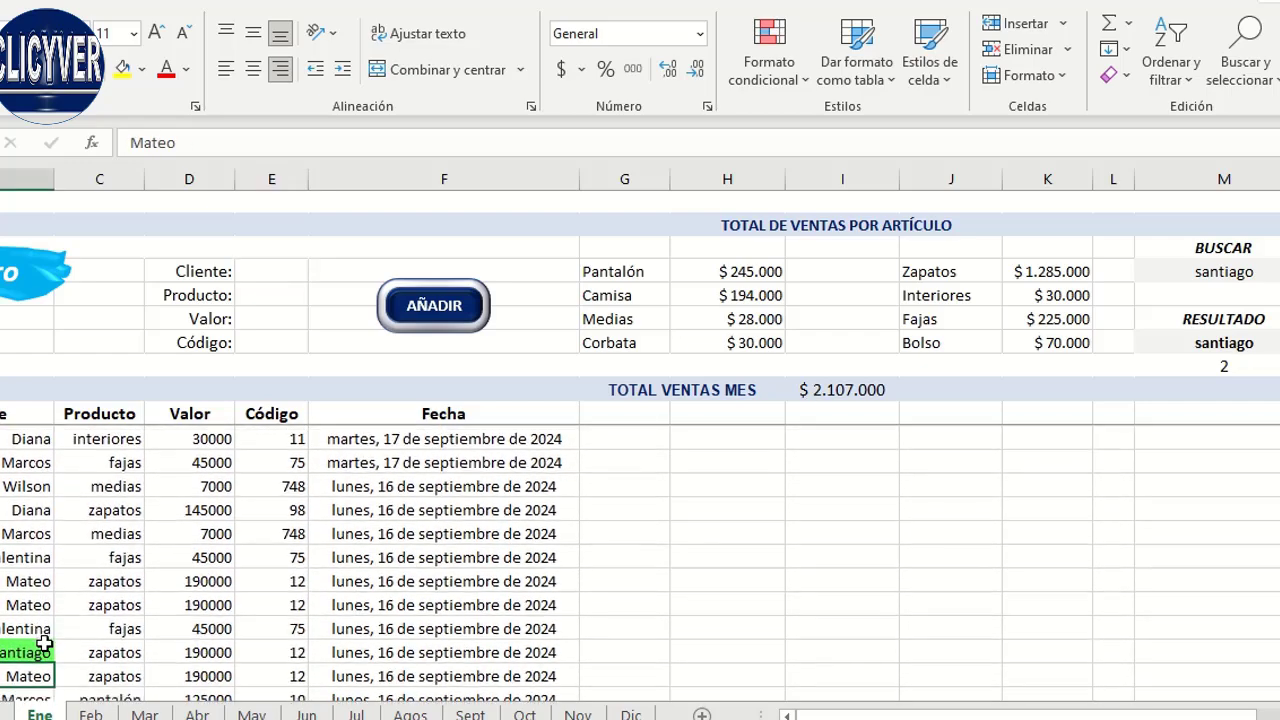
key(Up)
key(Up)
key(Up)
key(Up)
key(Up)
key(Up)
key(Up)
key(Up)
key(Up)
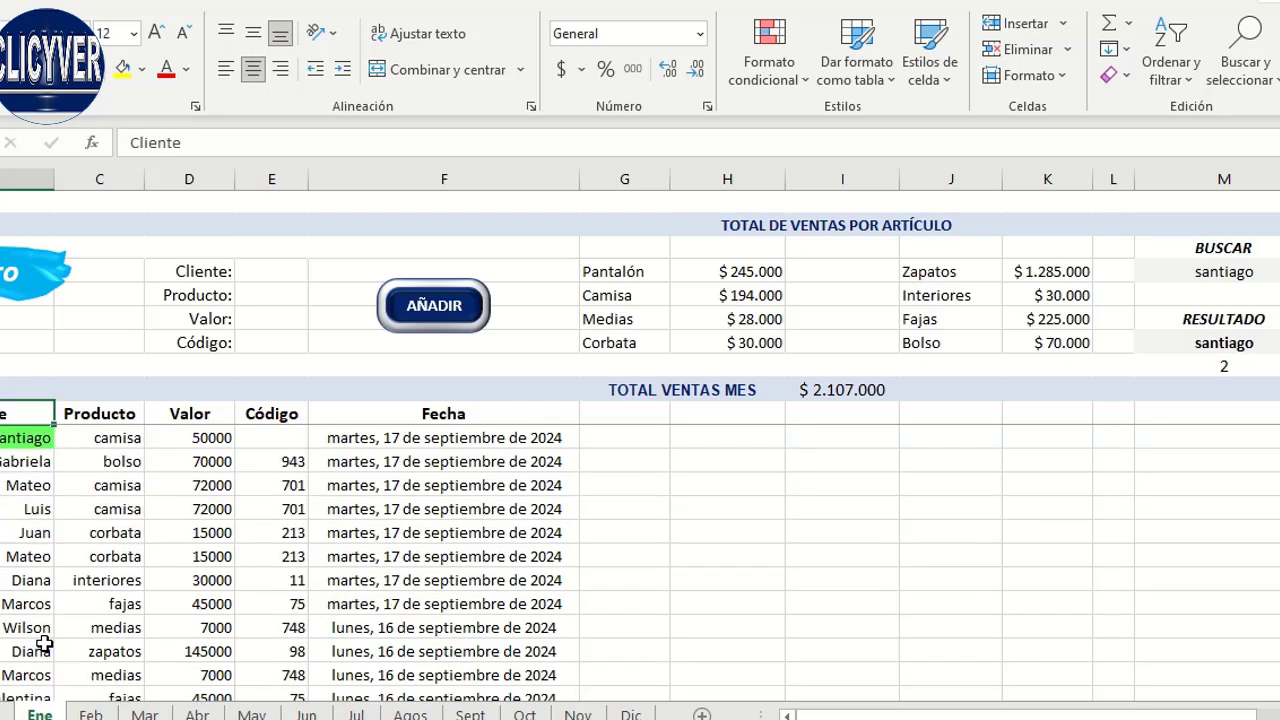
click(287, 420)
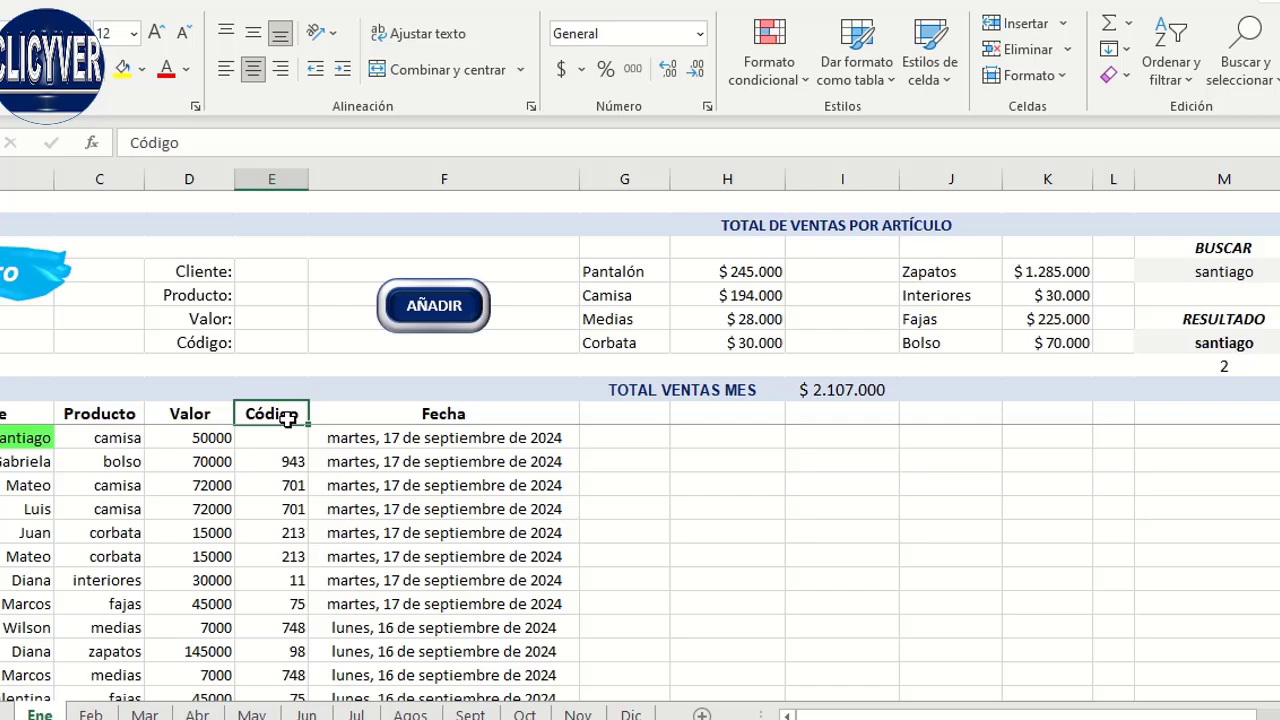
click(1235, 278)
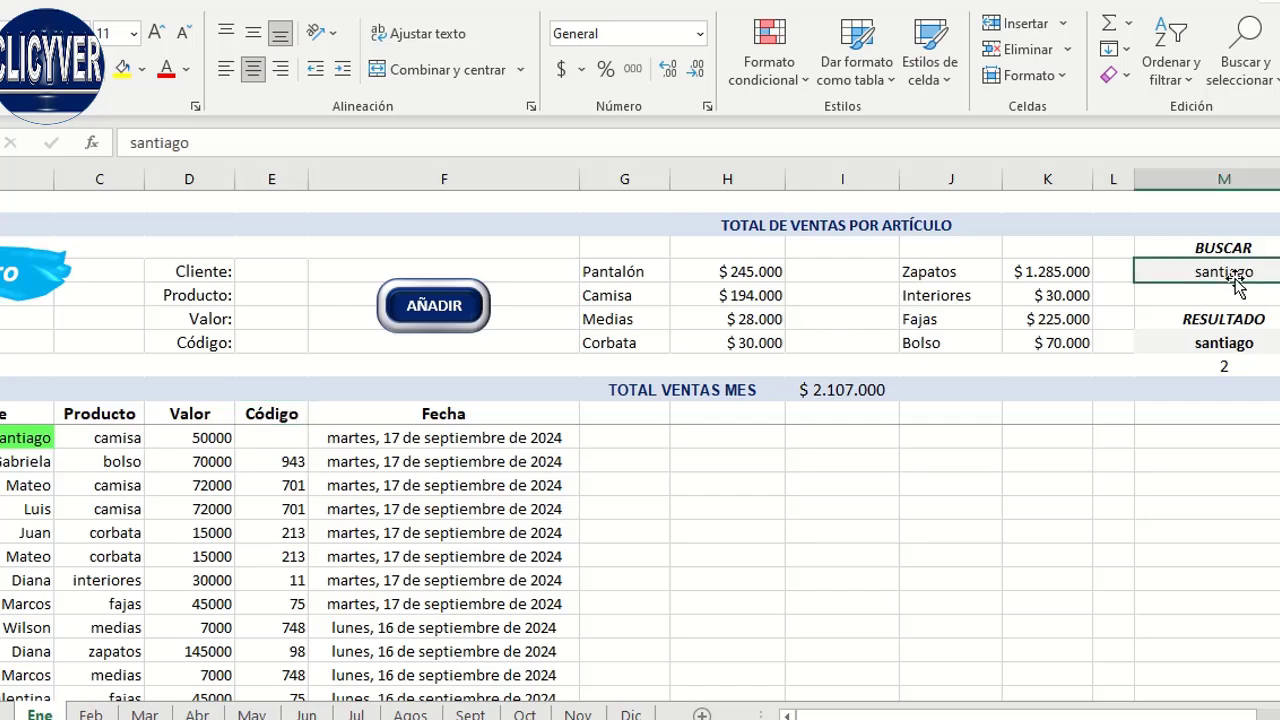
text(11)
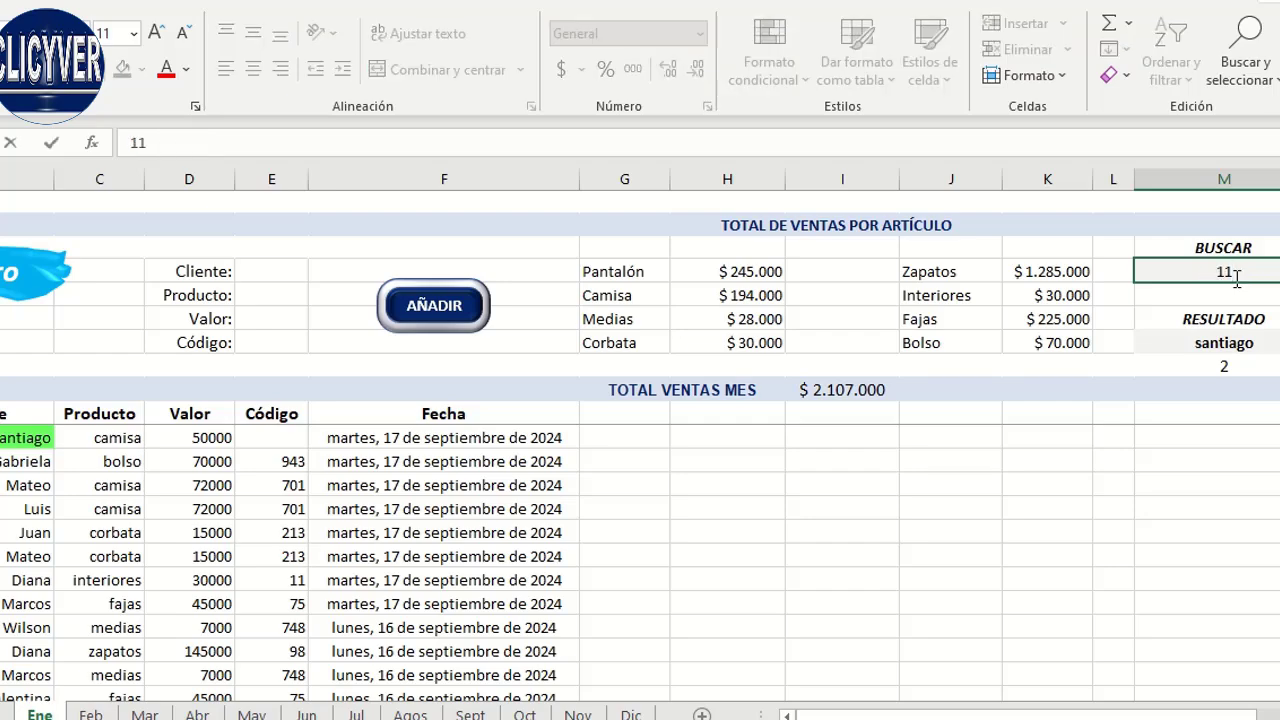
key(Return)
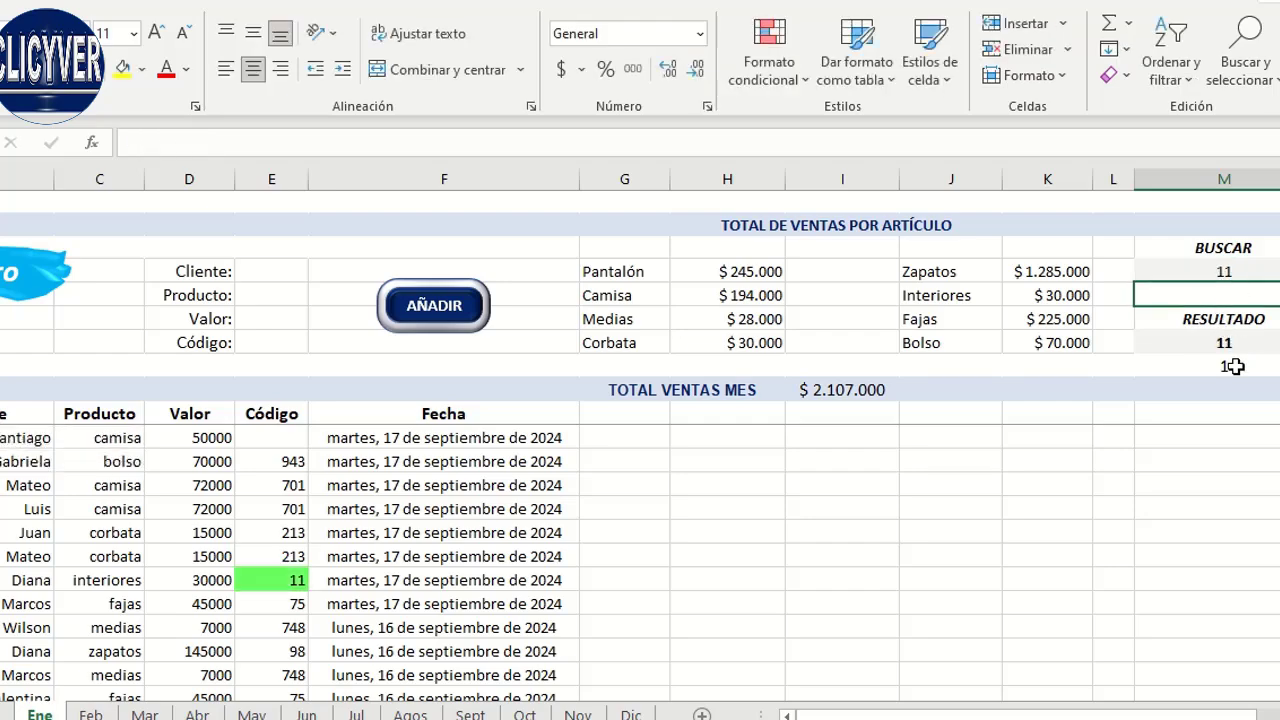
click(283, 582)
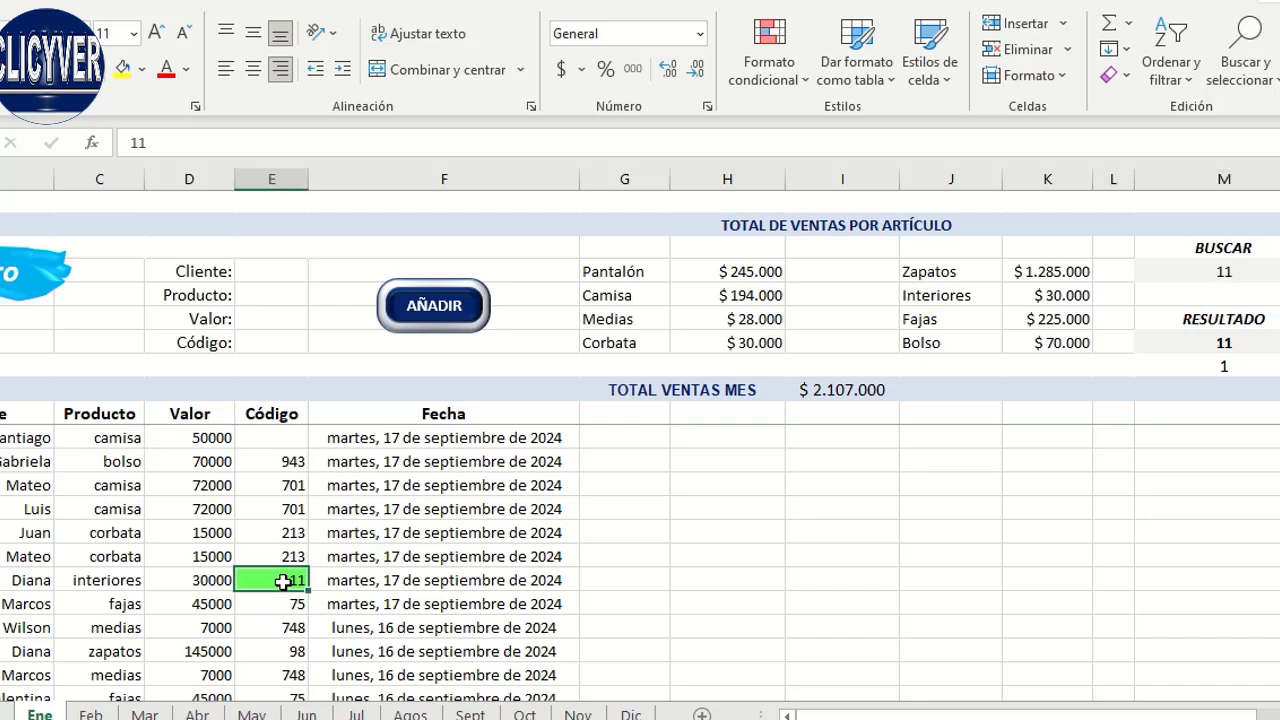
- Change the search to code 748, highlighting its 4 matching Código cells
click(1245, 276)
text(7)
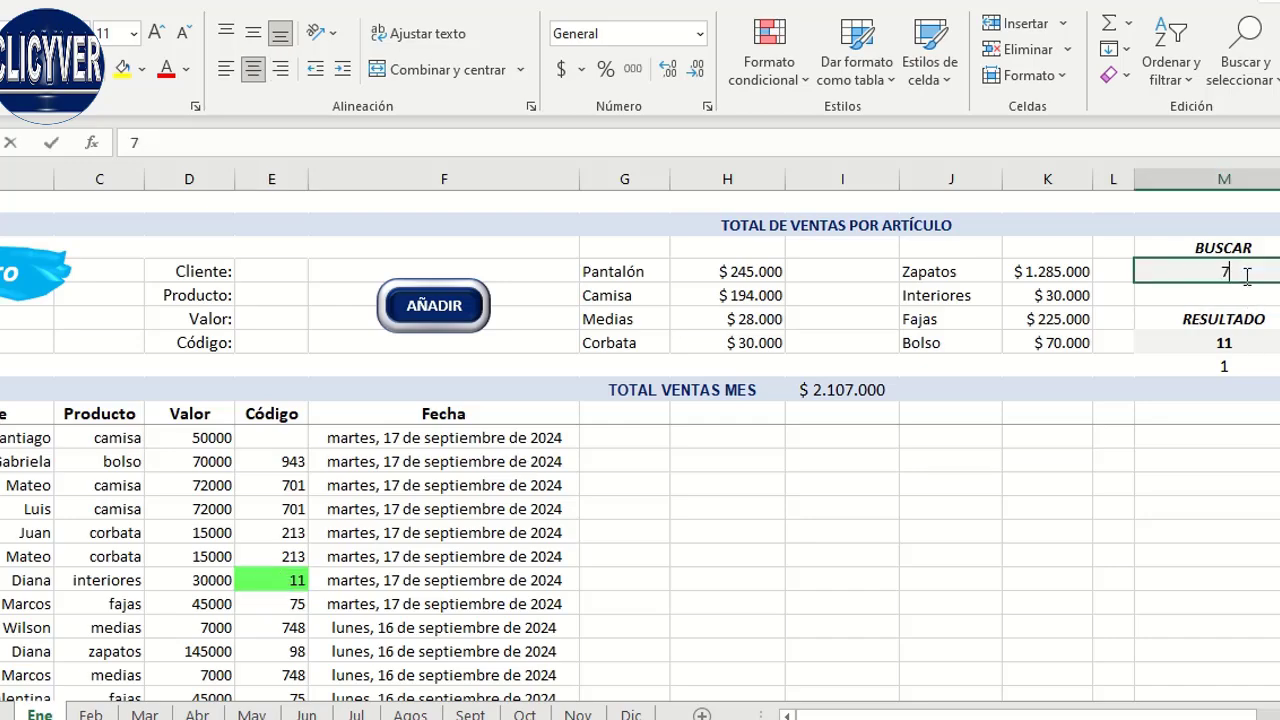
text(48)
key(Return)
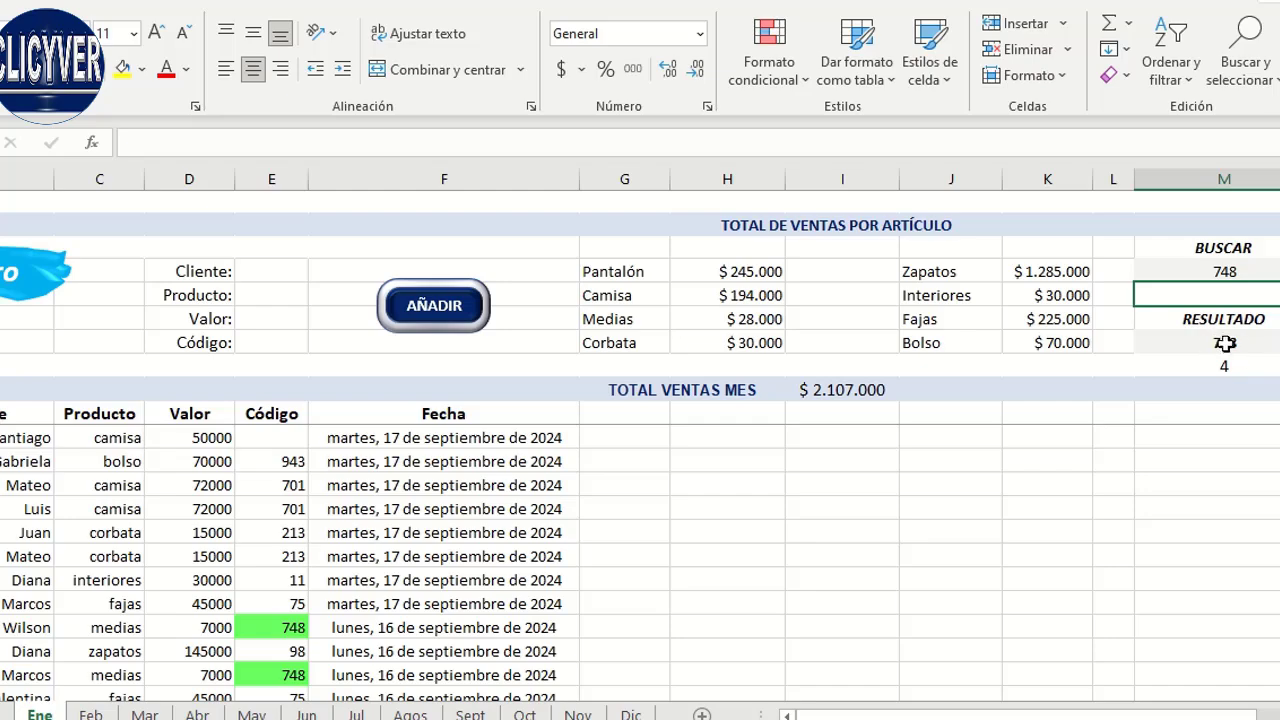
click(727, 271)
drag(634, 252, 634, 336)
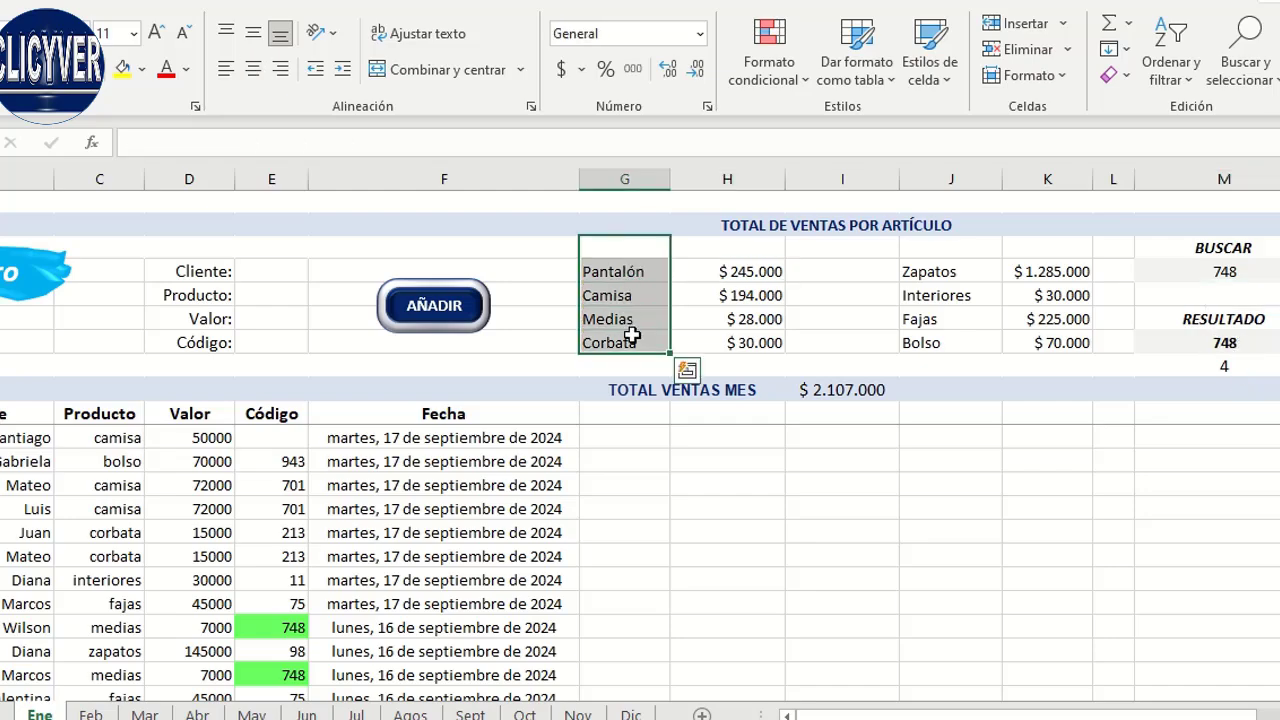
click(634, 320)
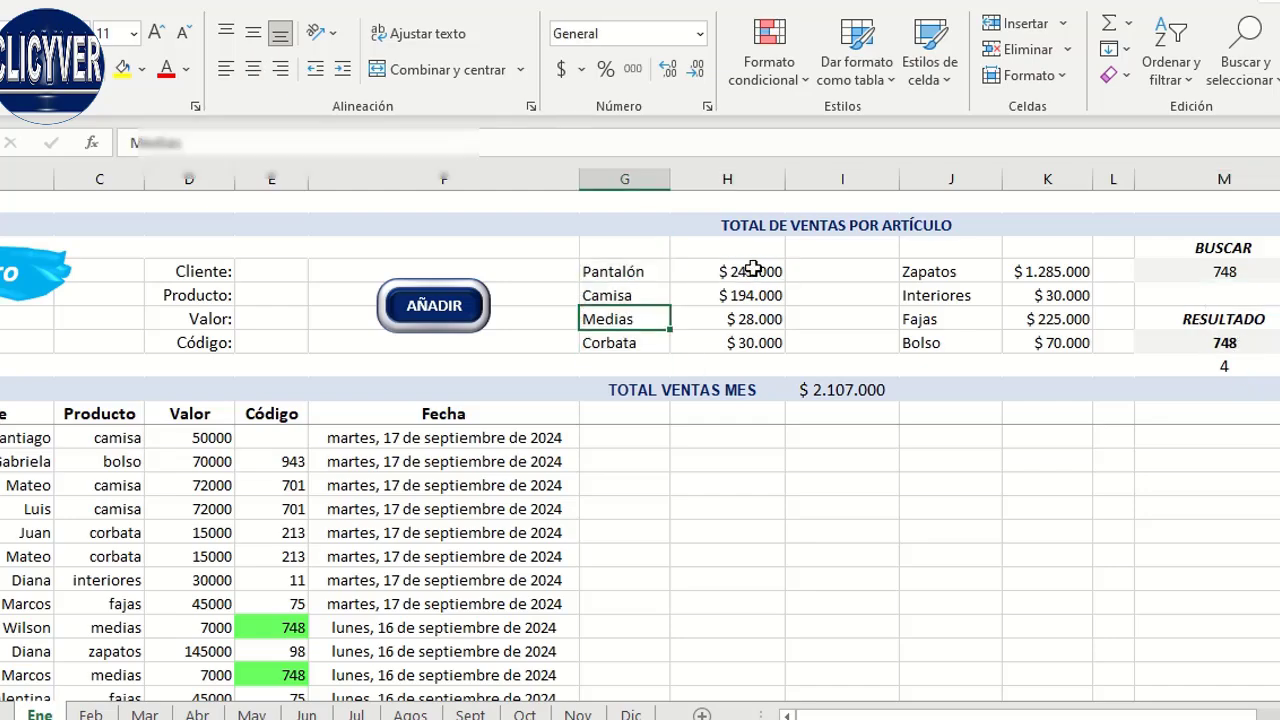
click(712, 272)
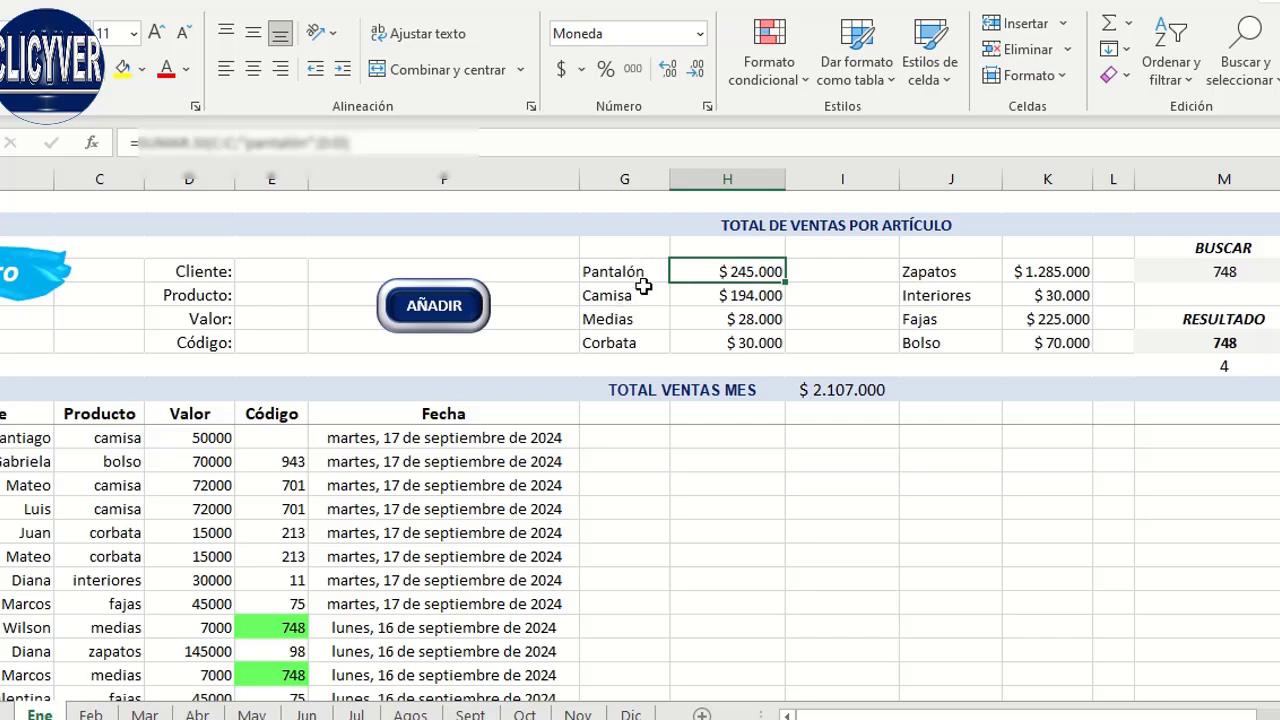
click(651, 272)
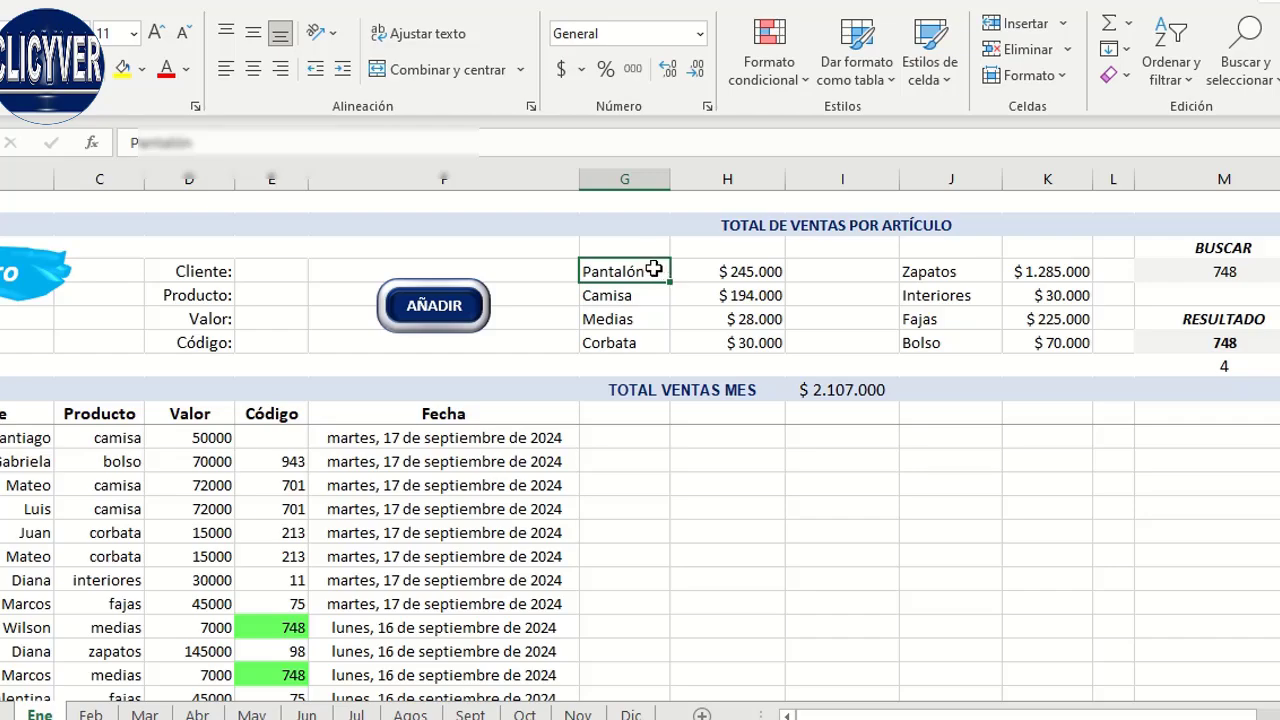
click(769, 278)
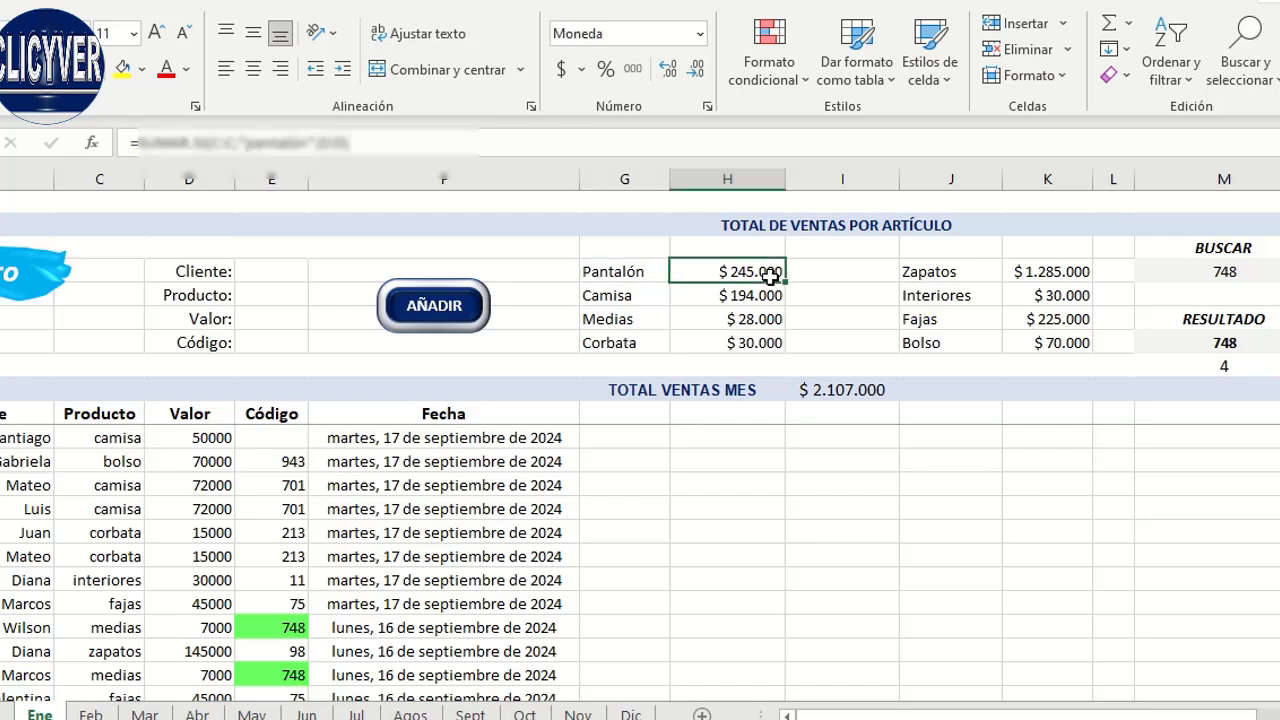
click(277, 270)
- Add a customer's pantalon sale of 45000 with code 39 through the AÑADIR form
text(san)
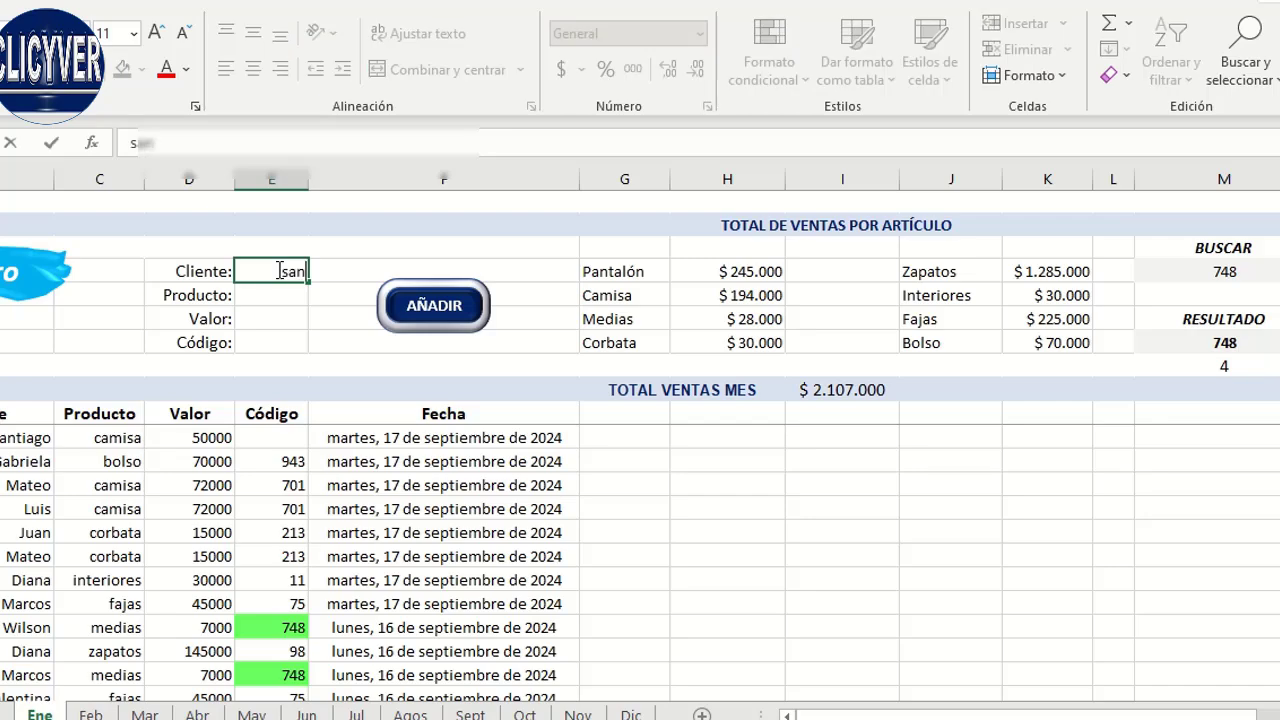
text(tiago)
key(Return)
text(p)
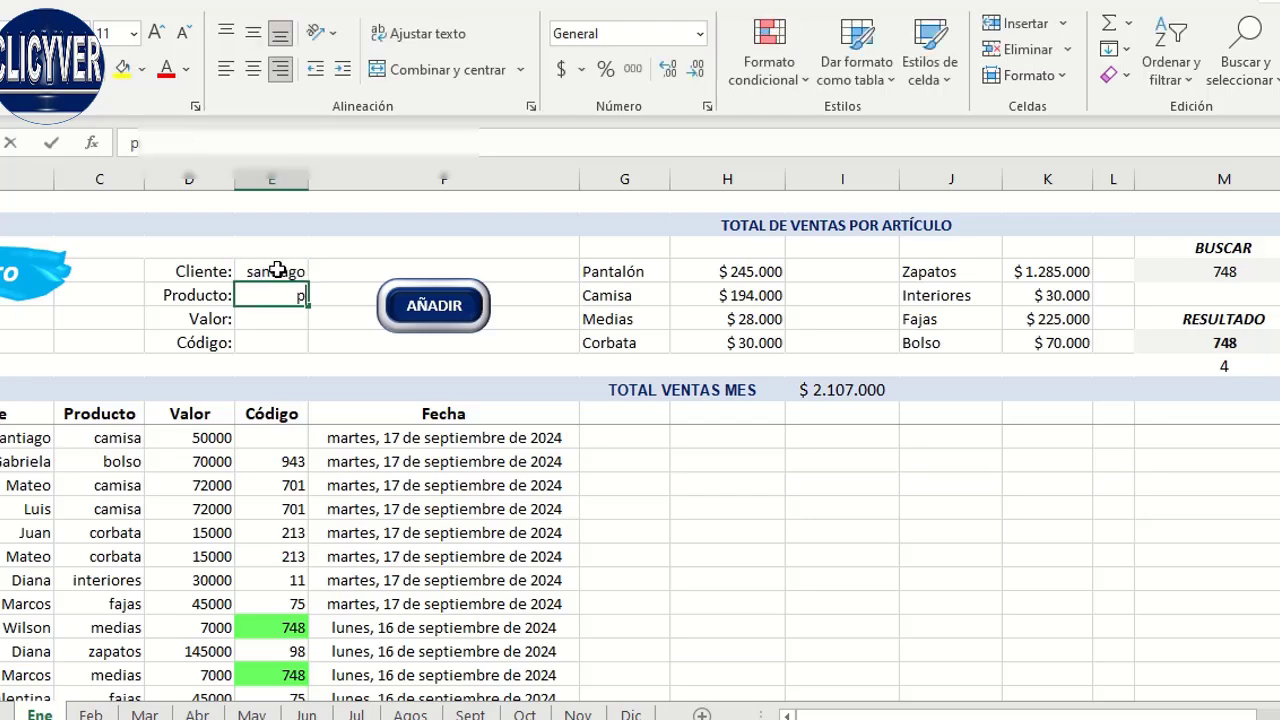
text(antalon)
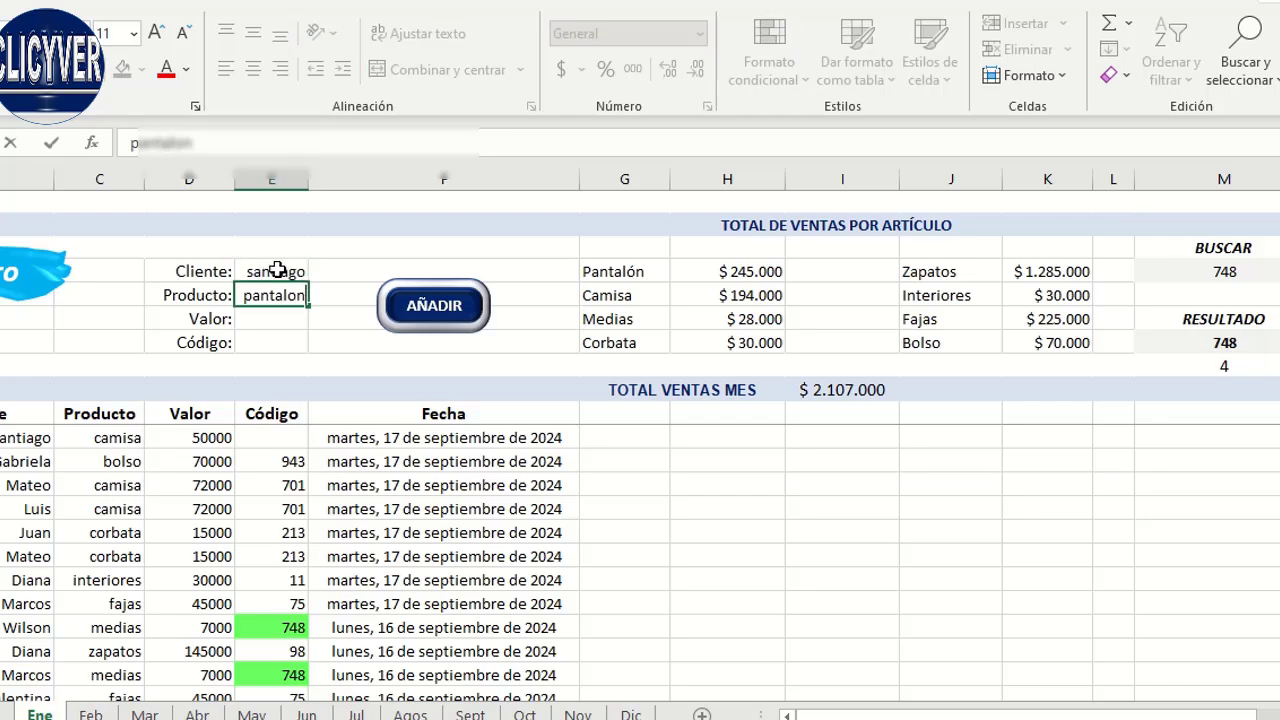
key(Return)
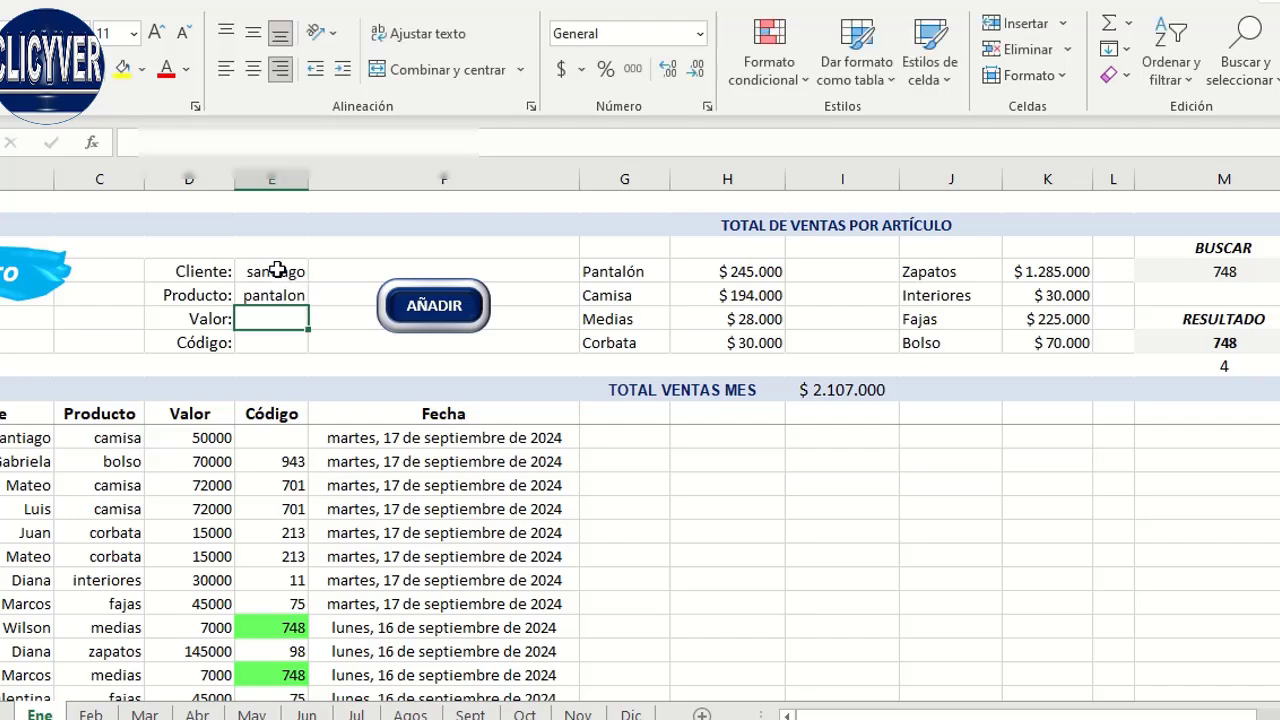
text(45000)
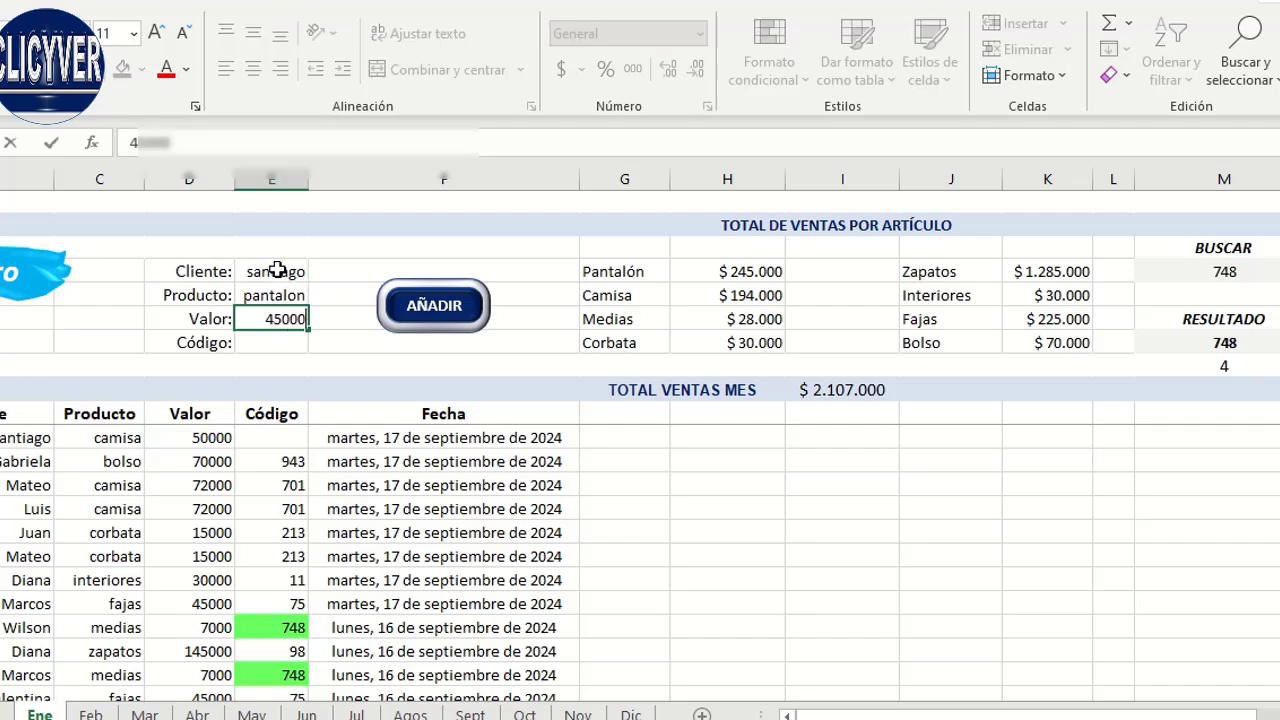
key(Return)
text(39)
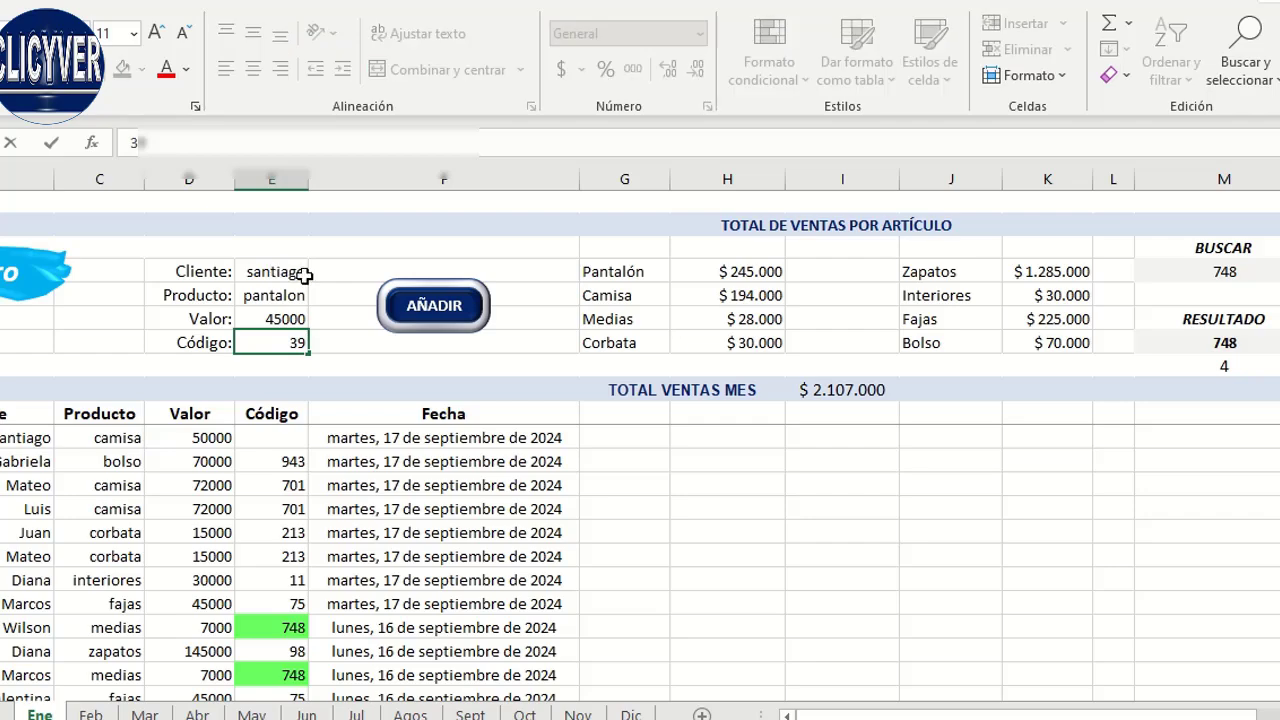
click(434, 308)
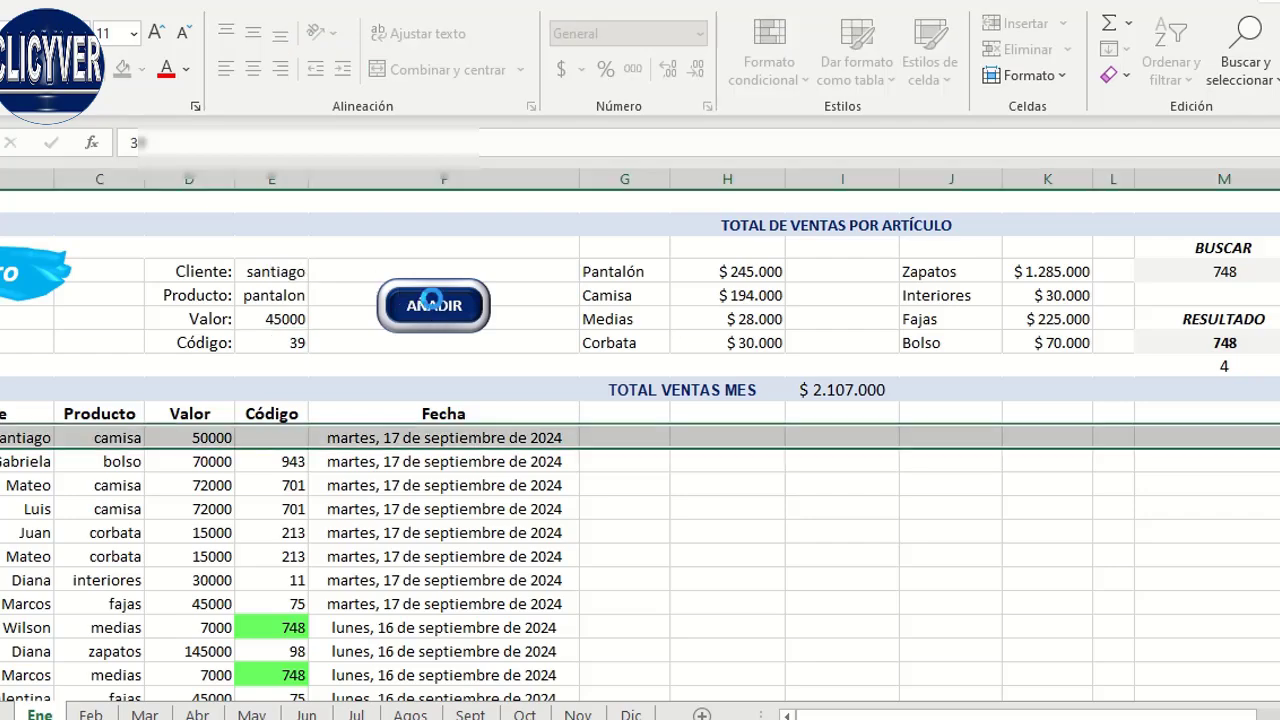
- Fix the new entry's product spelling to pantalón, lifting the Pantalón total to $290.000
click(773, 271)
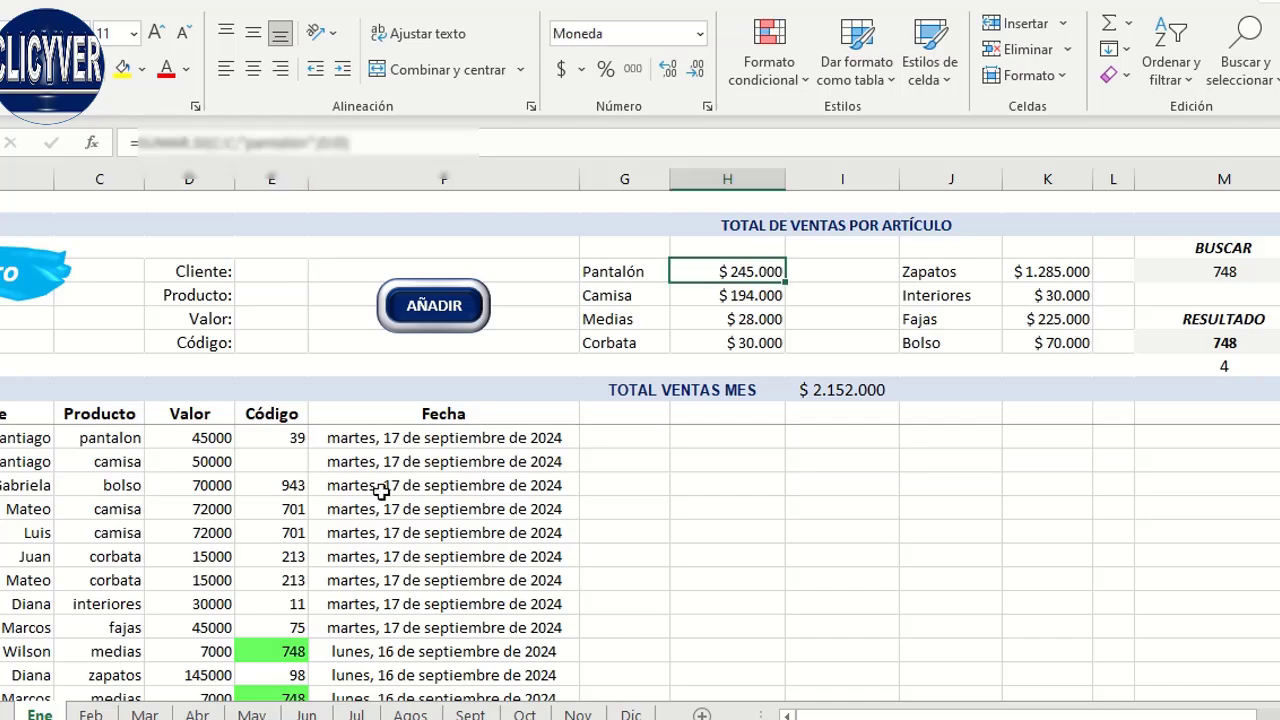
click(214, 440)
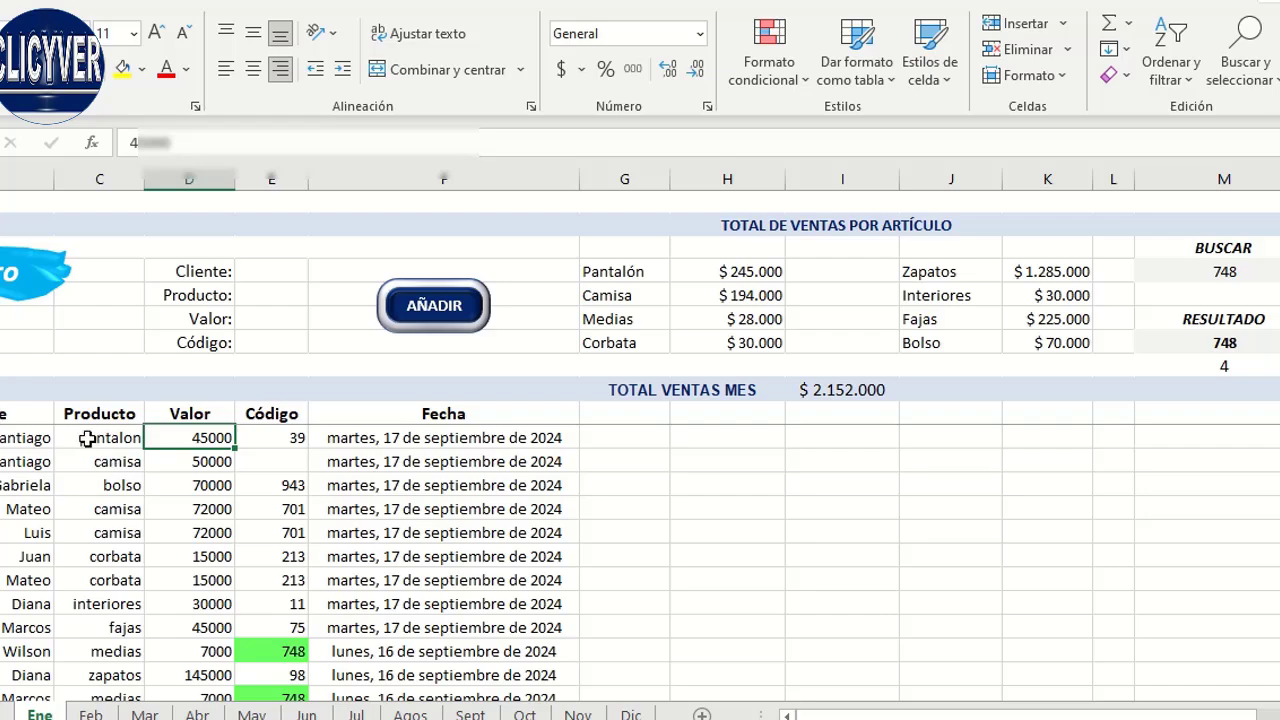
click(88, 439)
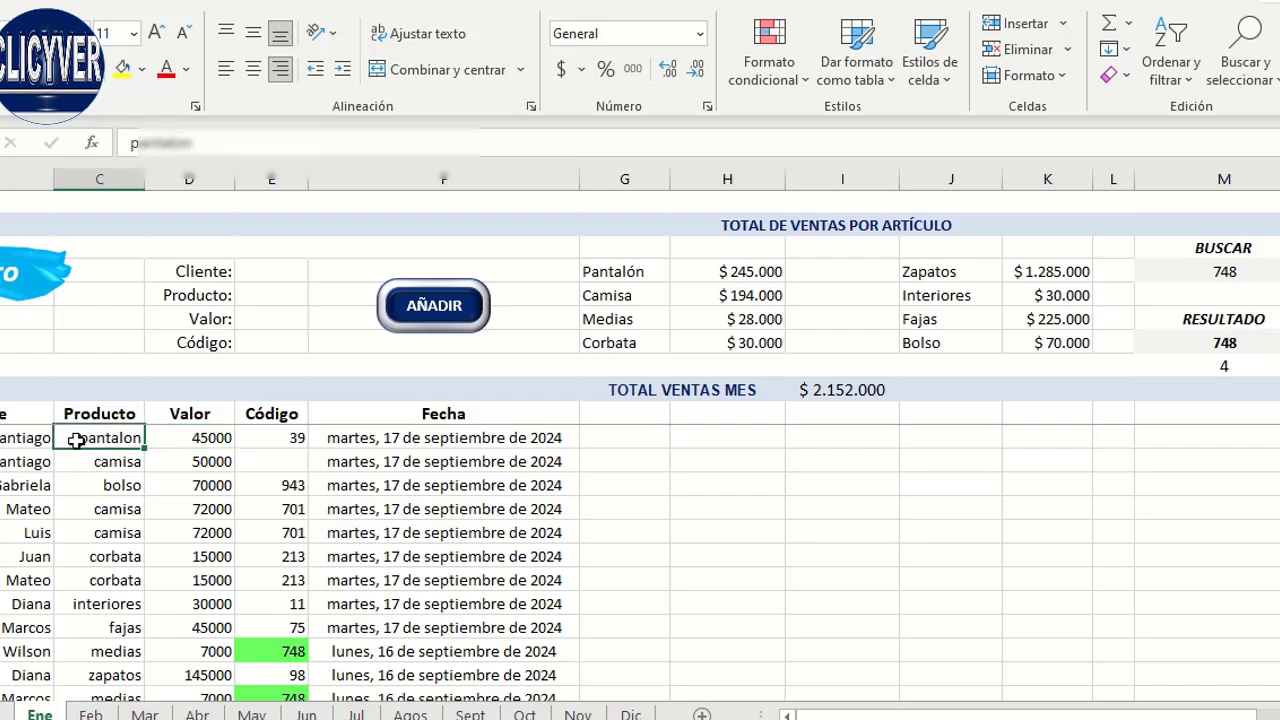
double_click(76, 440)
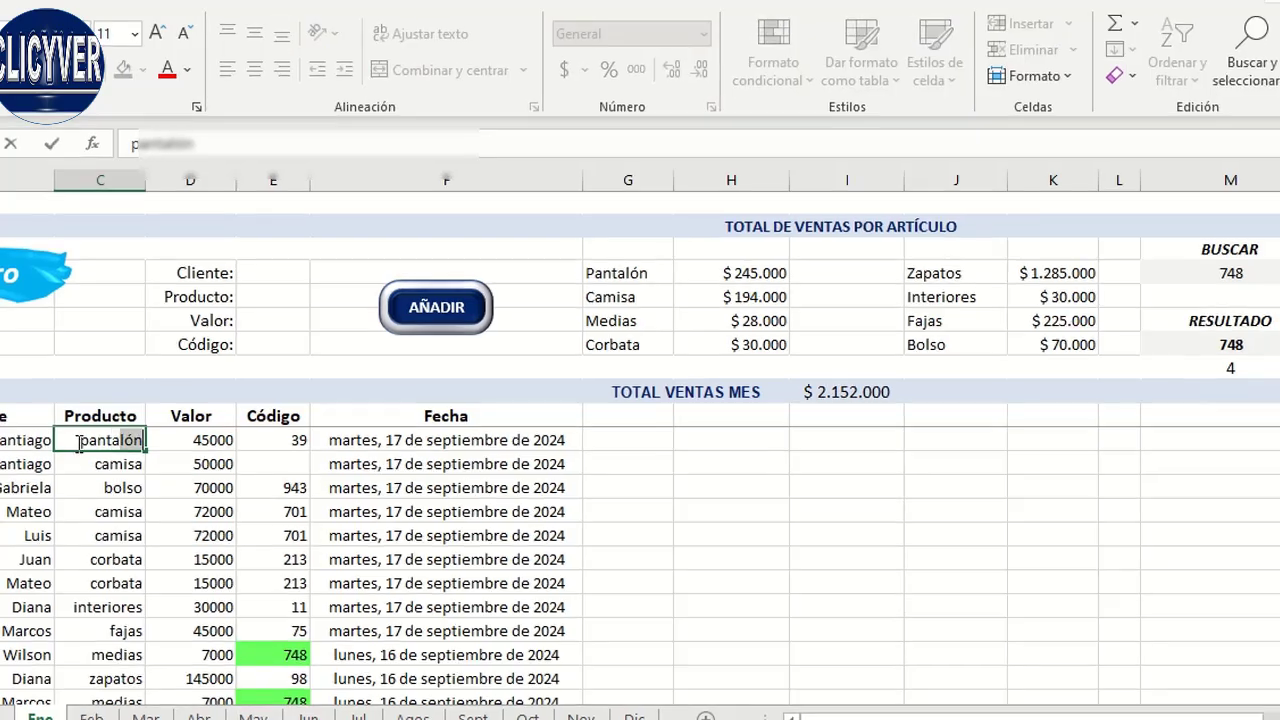
text(ón)
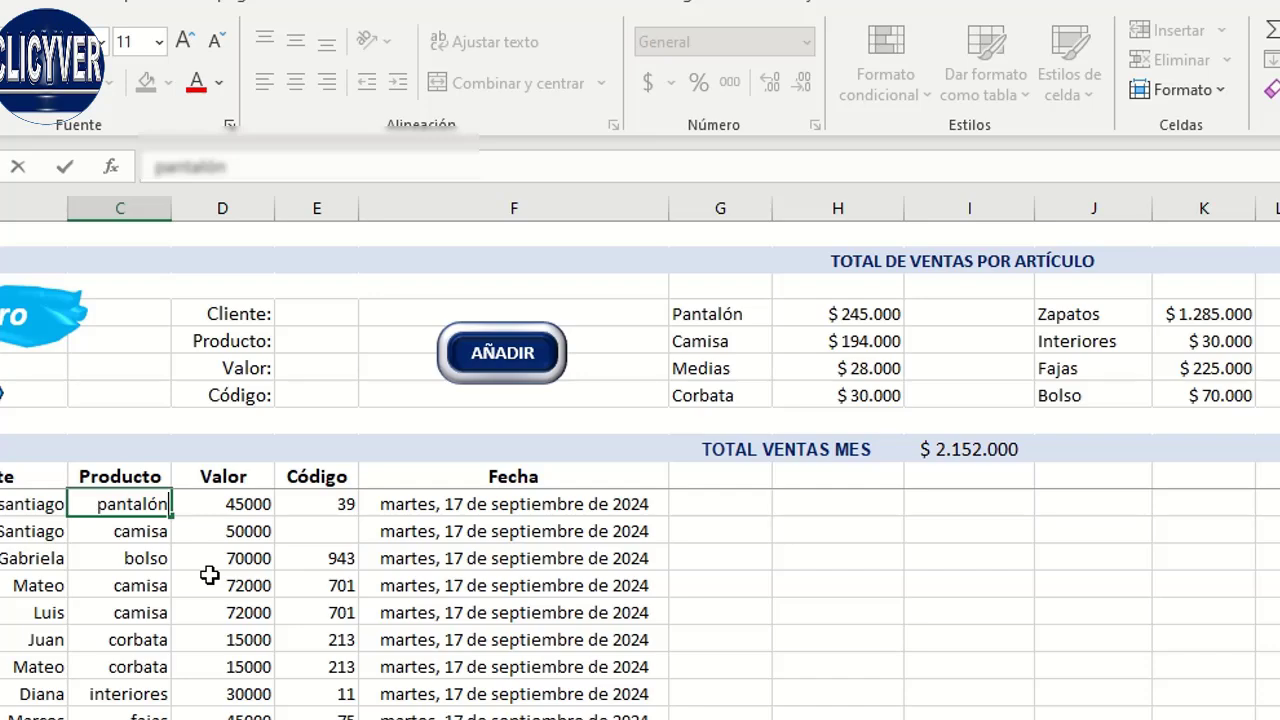
key(Return)
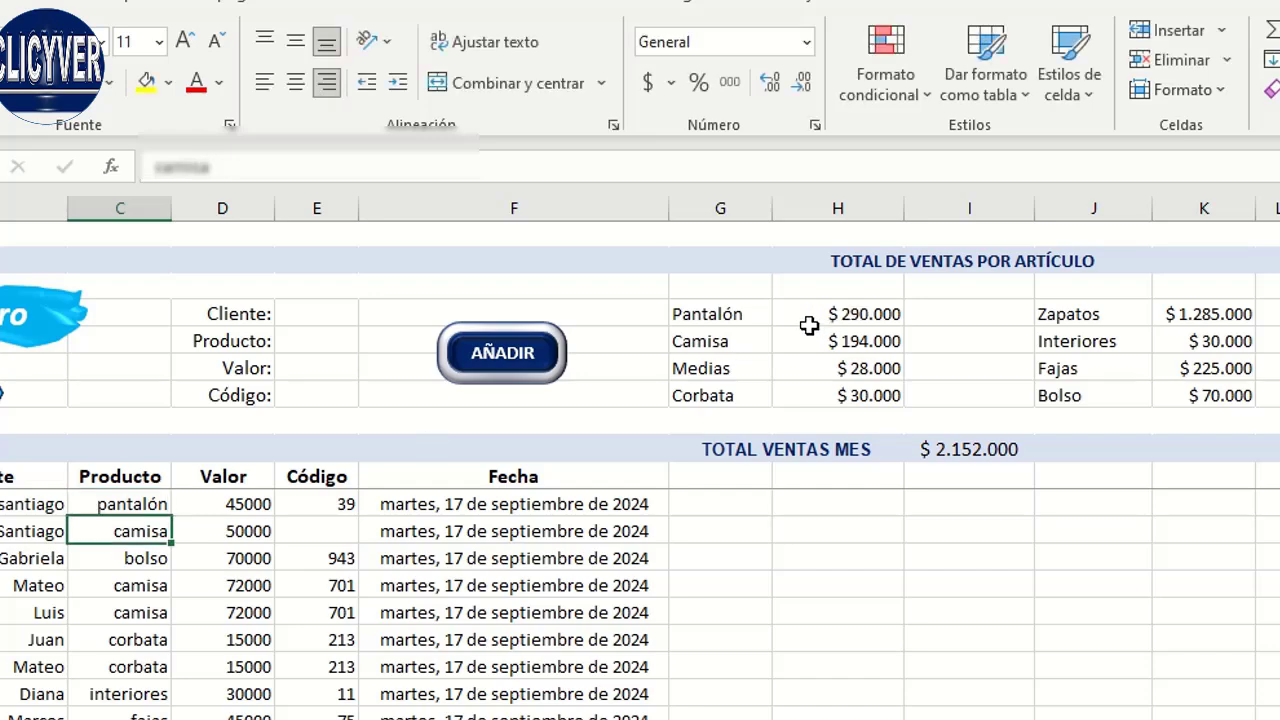
click(804, 317)
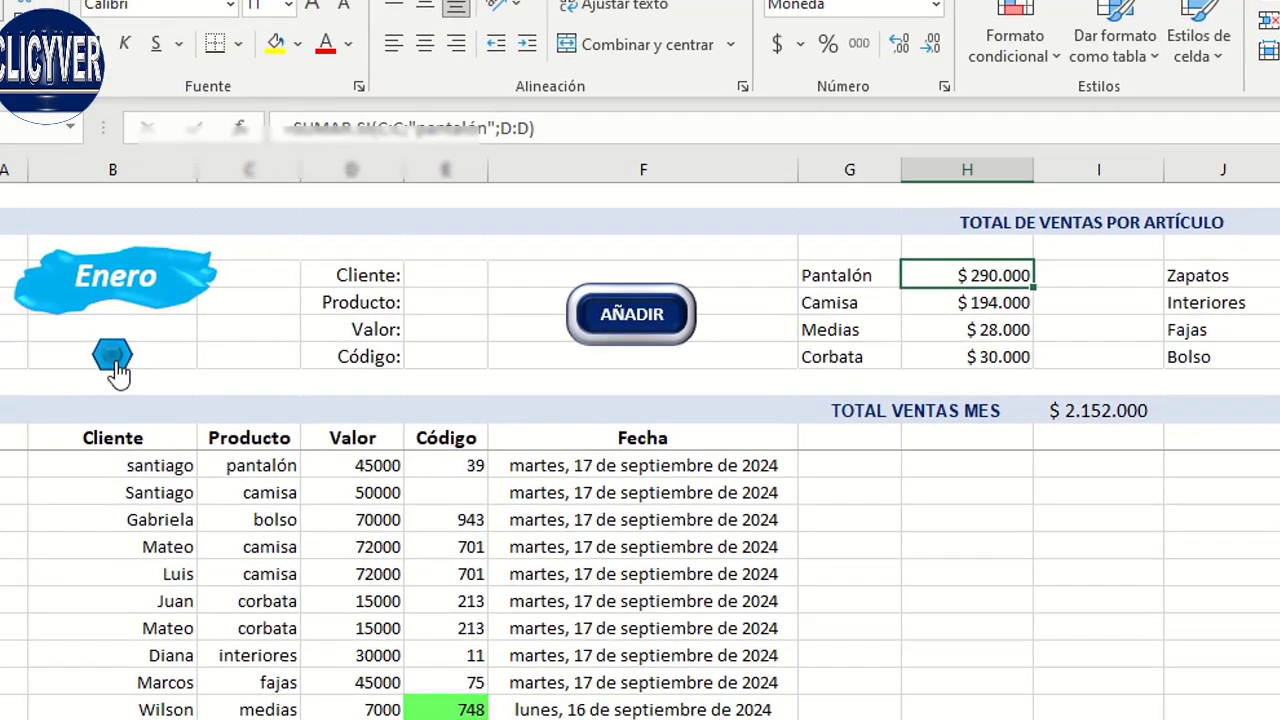
- From VISTA GENERAL open Mayo and add a customer's bolso sale of 45000, code 7342
click(3, 393)
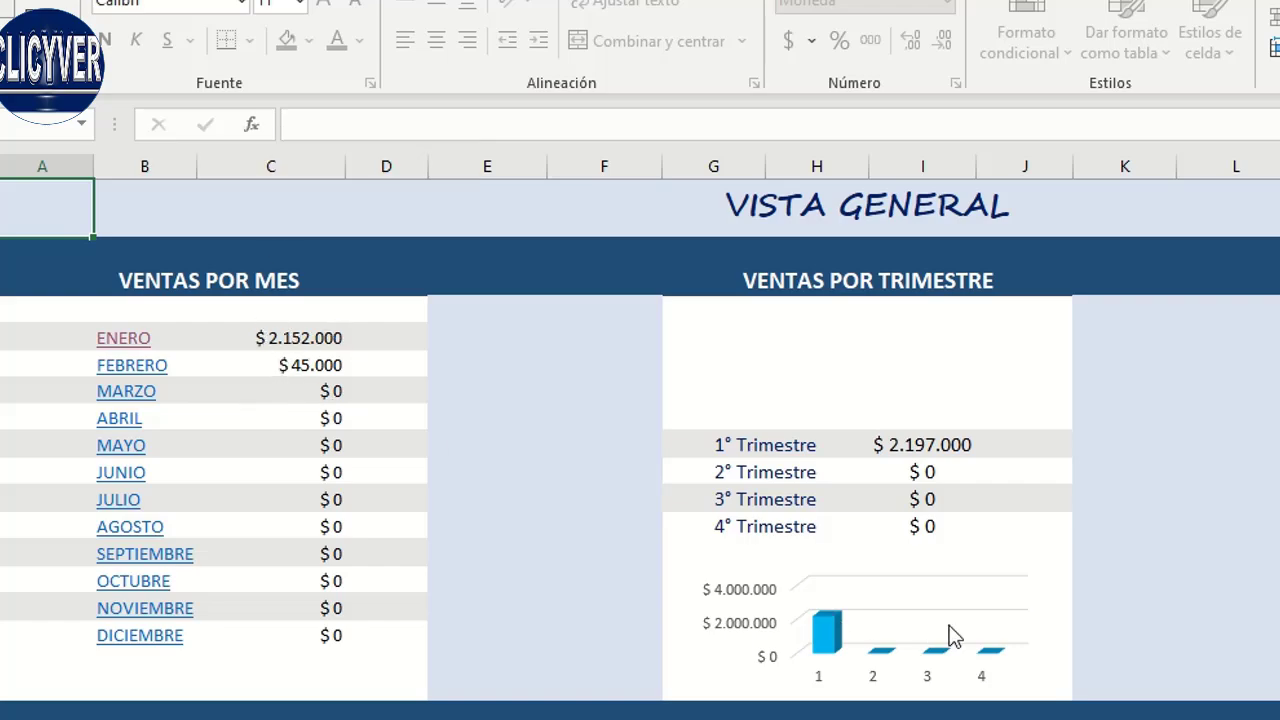
click(136, 447)
click(452, 271)
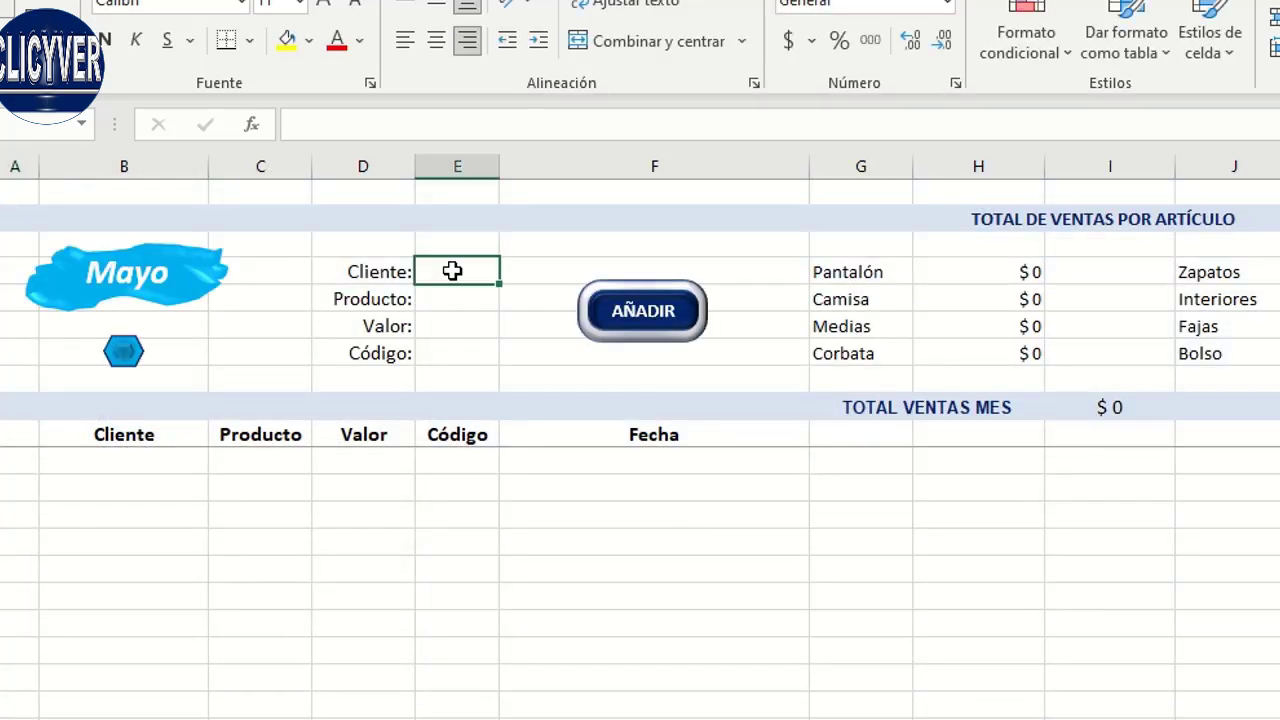
text(Camila)
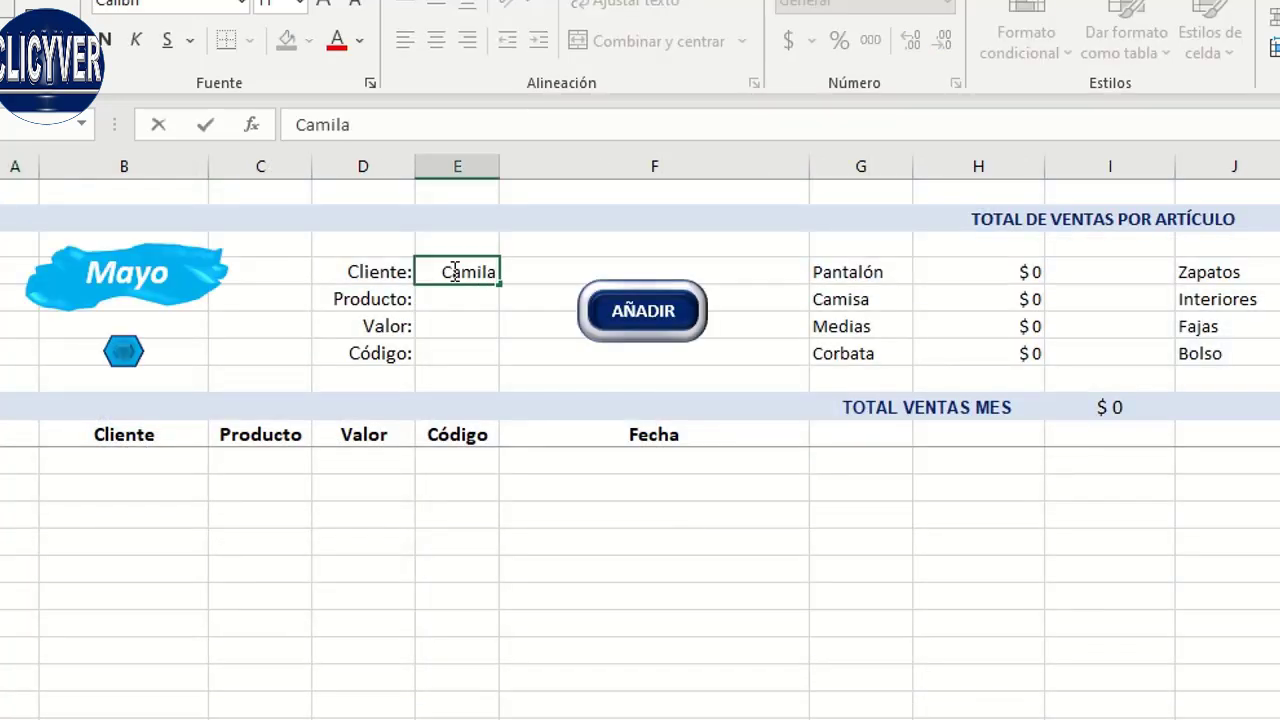
key(Return)
text(bolso)
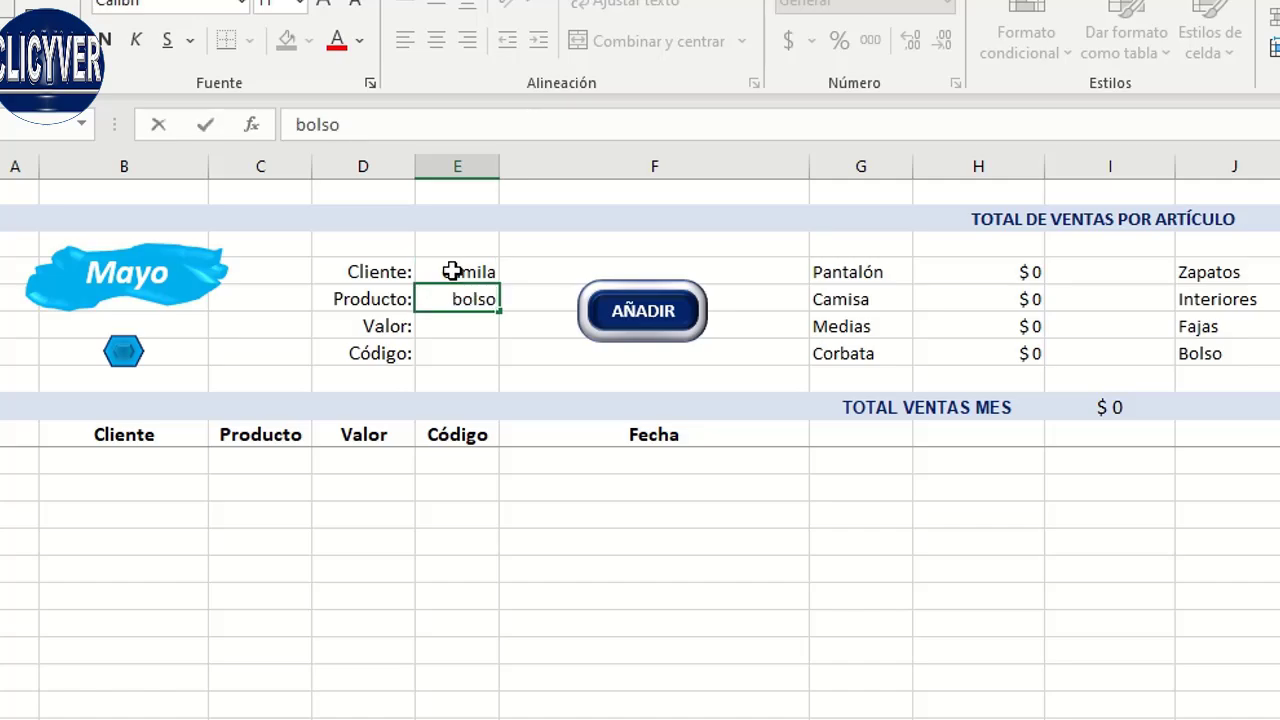
key(Return)
text(45000)
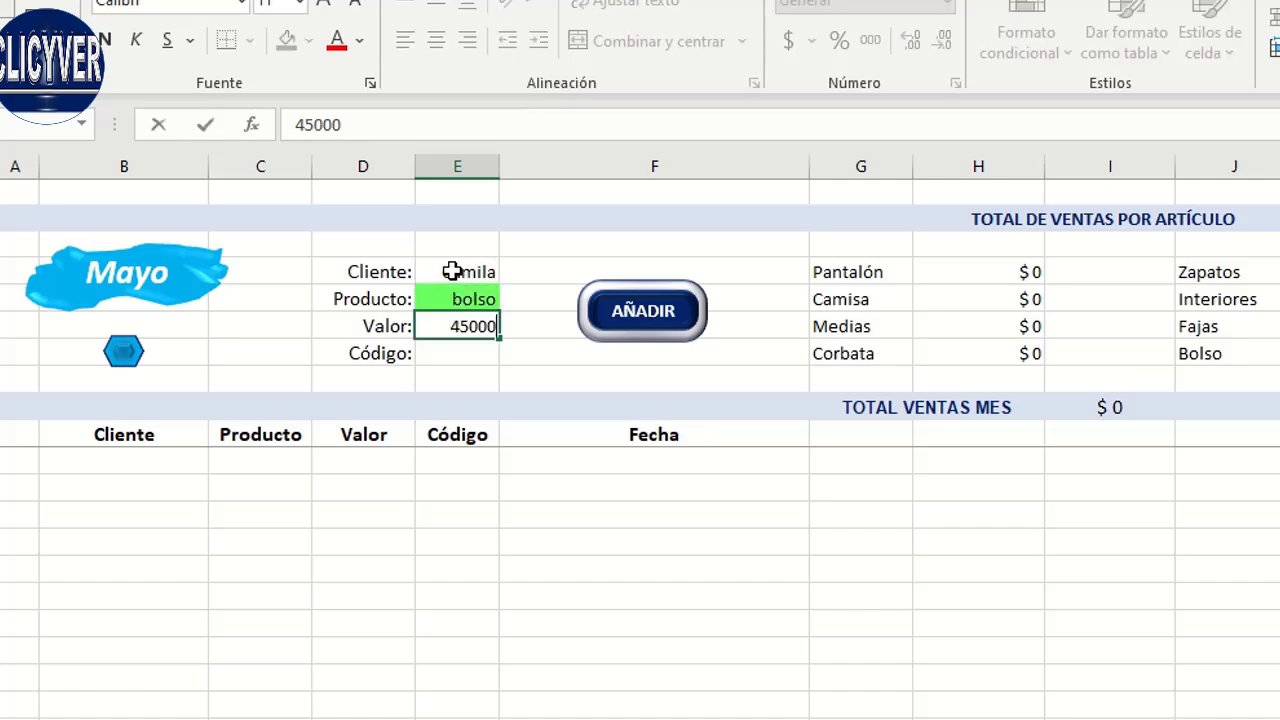
key(Return)
text(73)
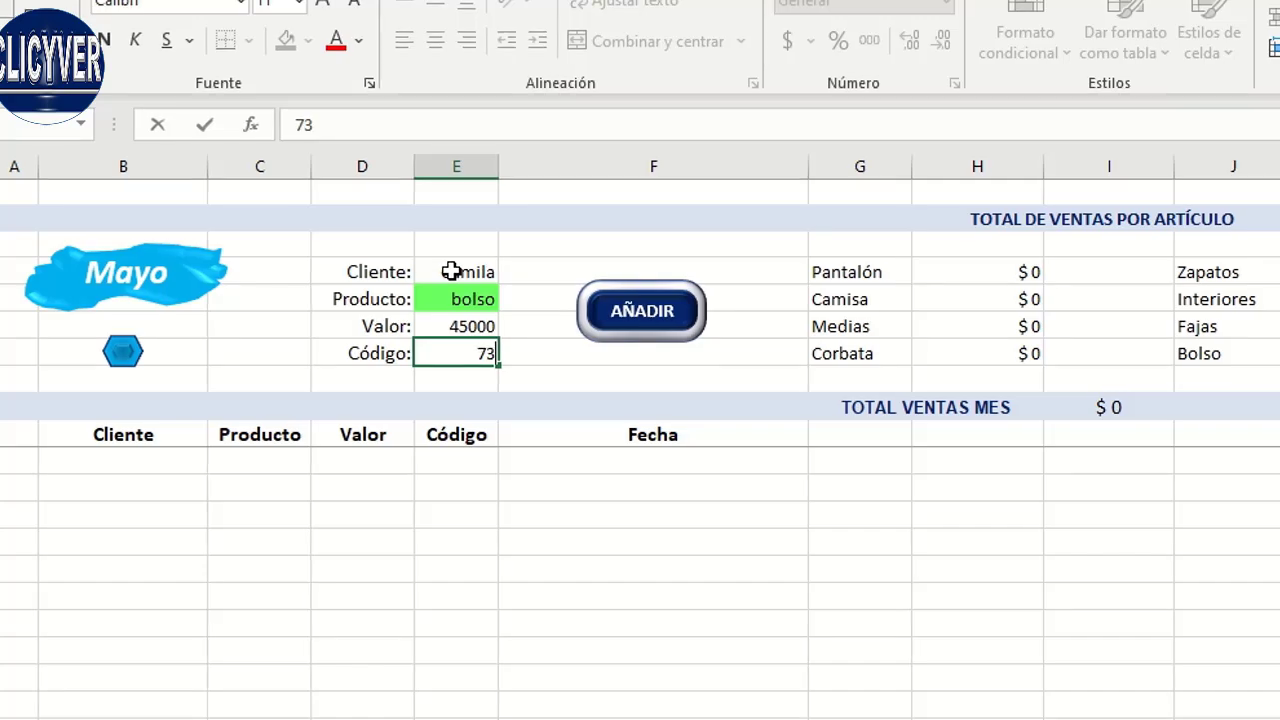
text(42)
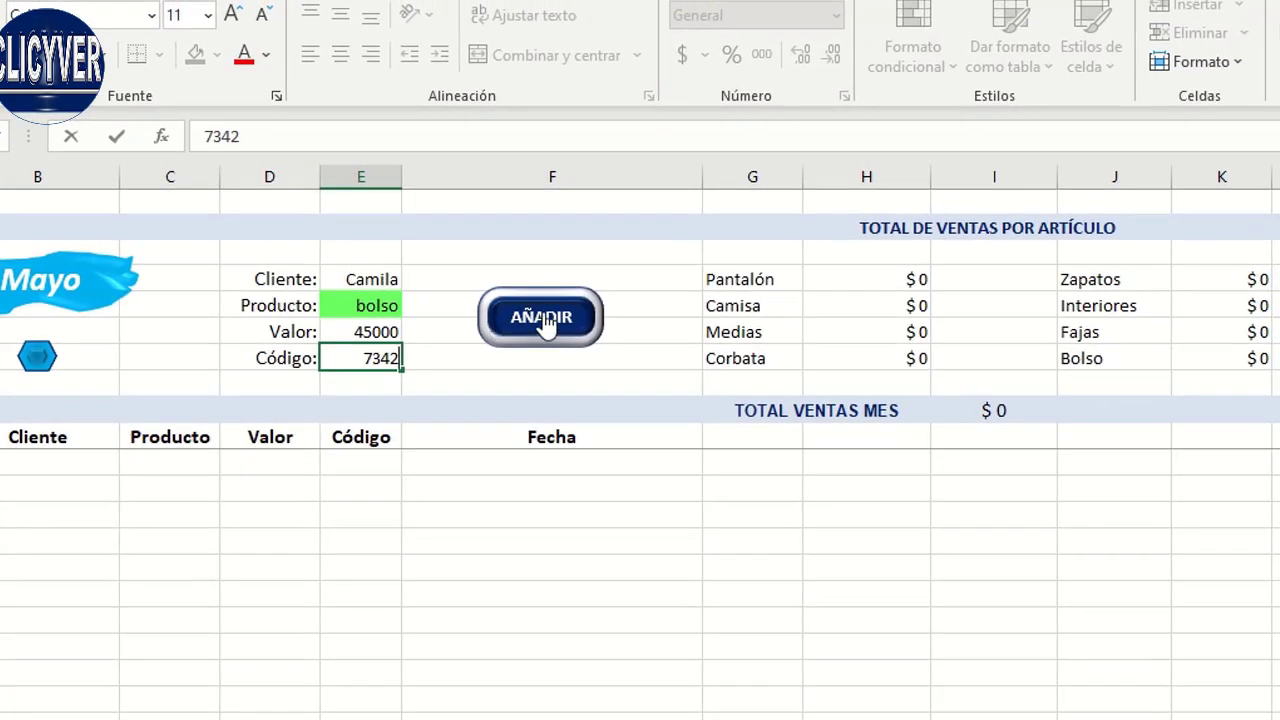
click(545, 322)
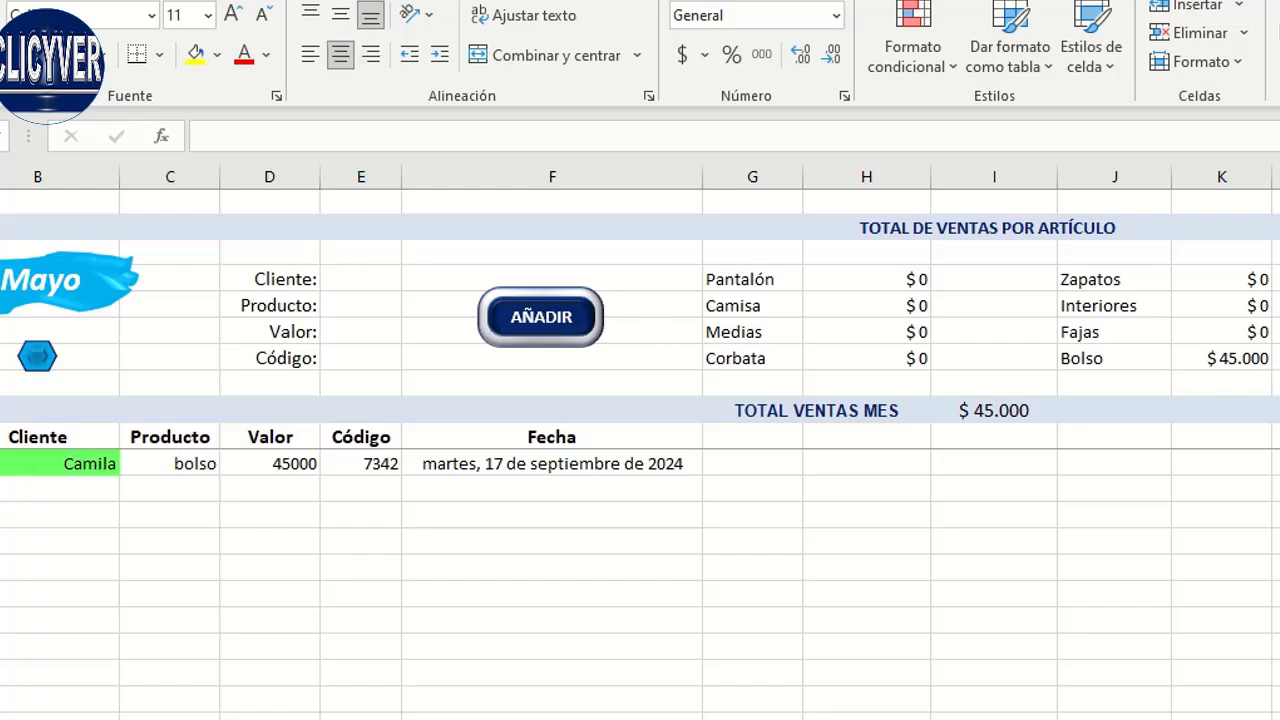
click(35, 461)
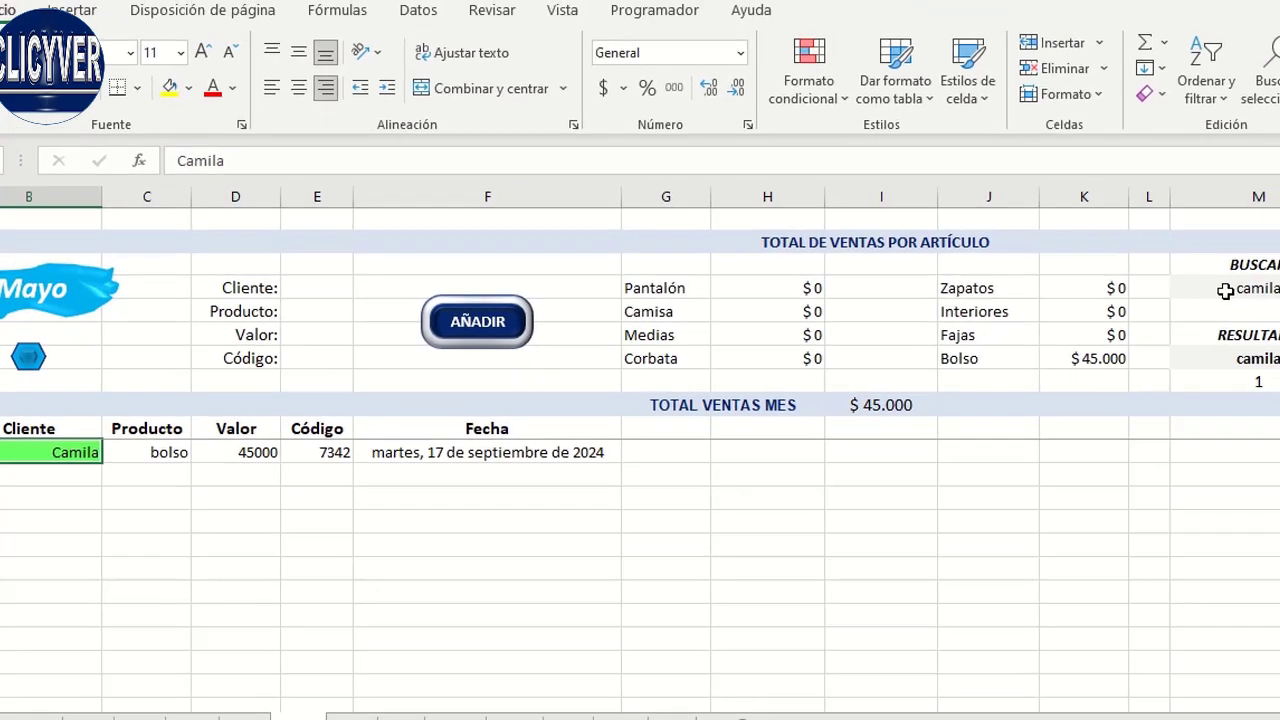
- Search Mayo for casa, then zapatos, both returning No encontrado
click(1212, 291)
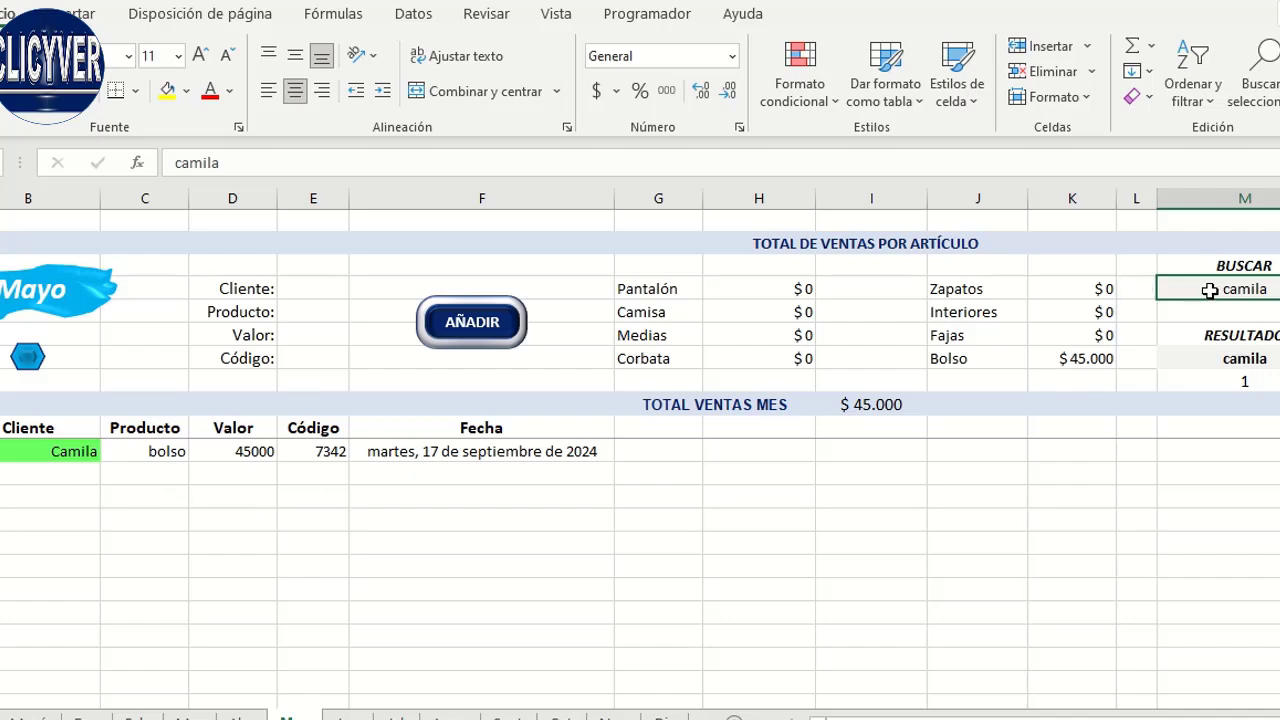
text(casa)
key(Return)
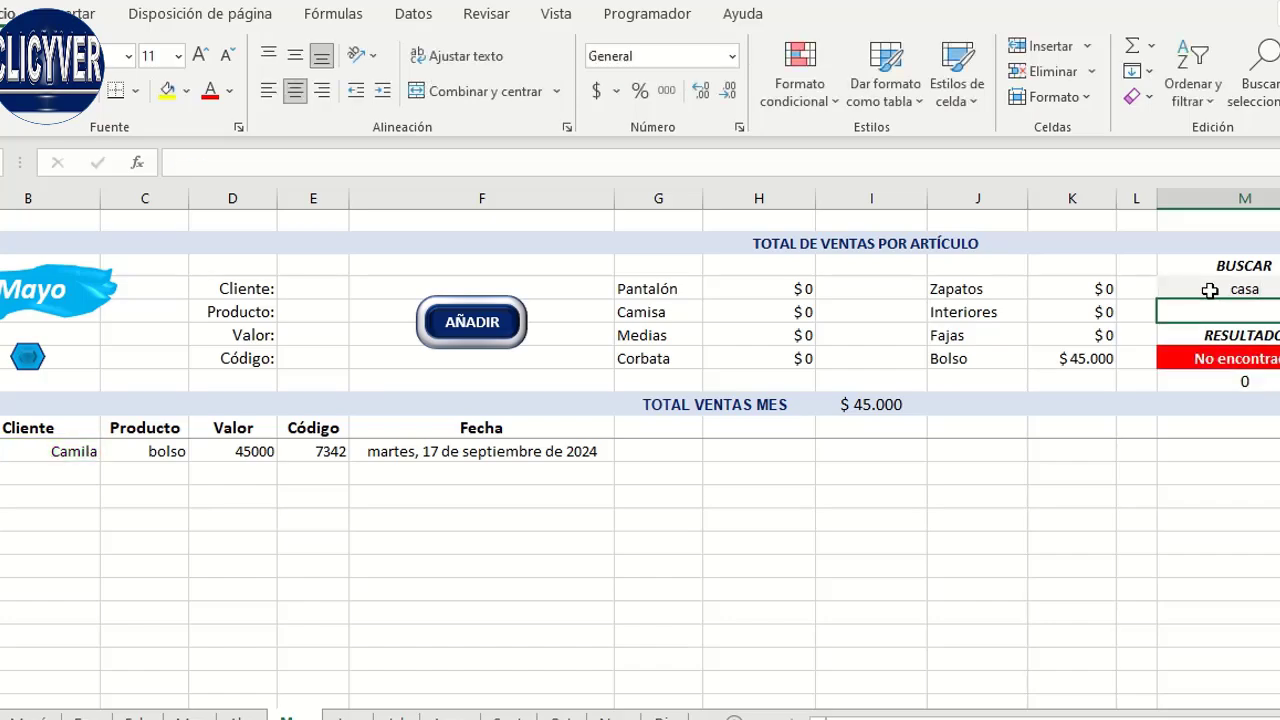
click(1252, 358)
click(1252, 288)
text(zapatos)
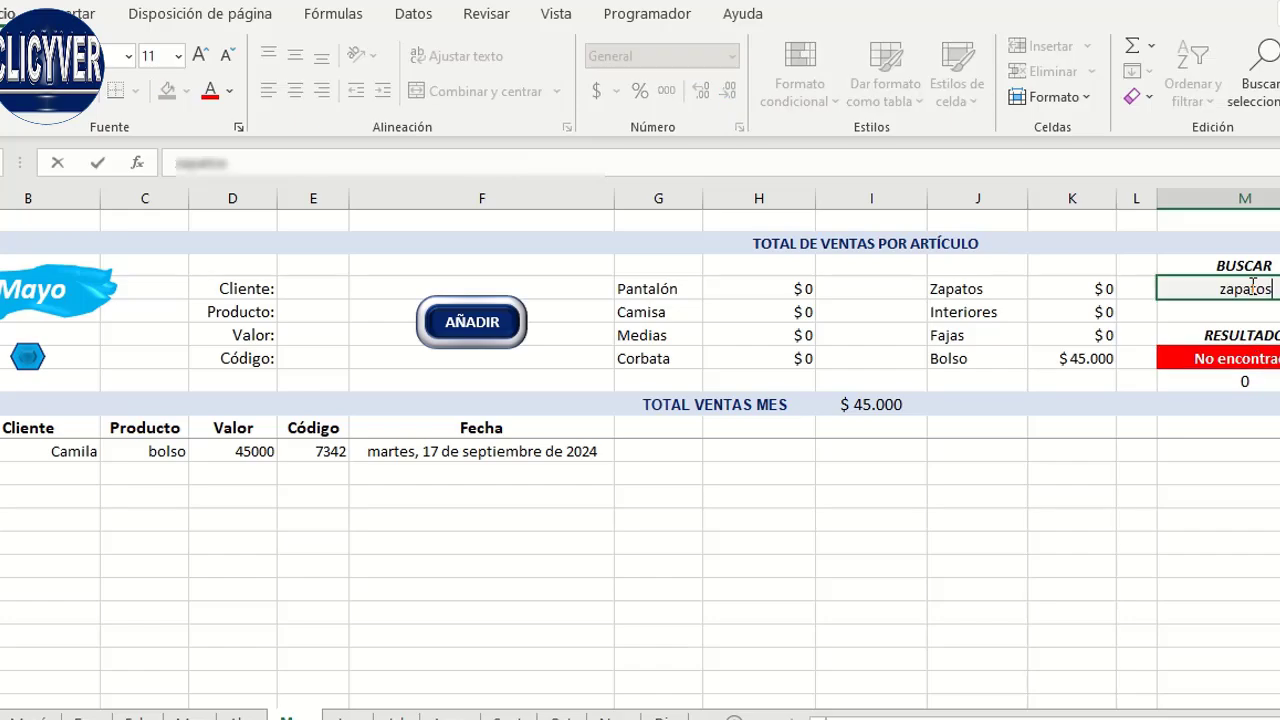
key(Return)
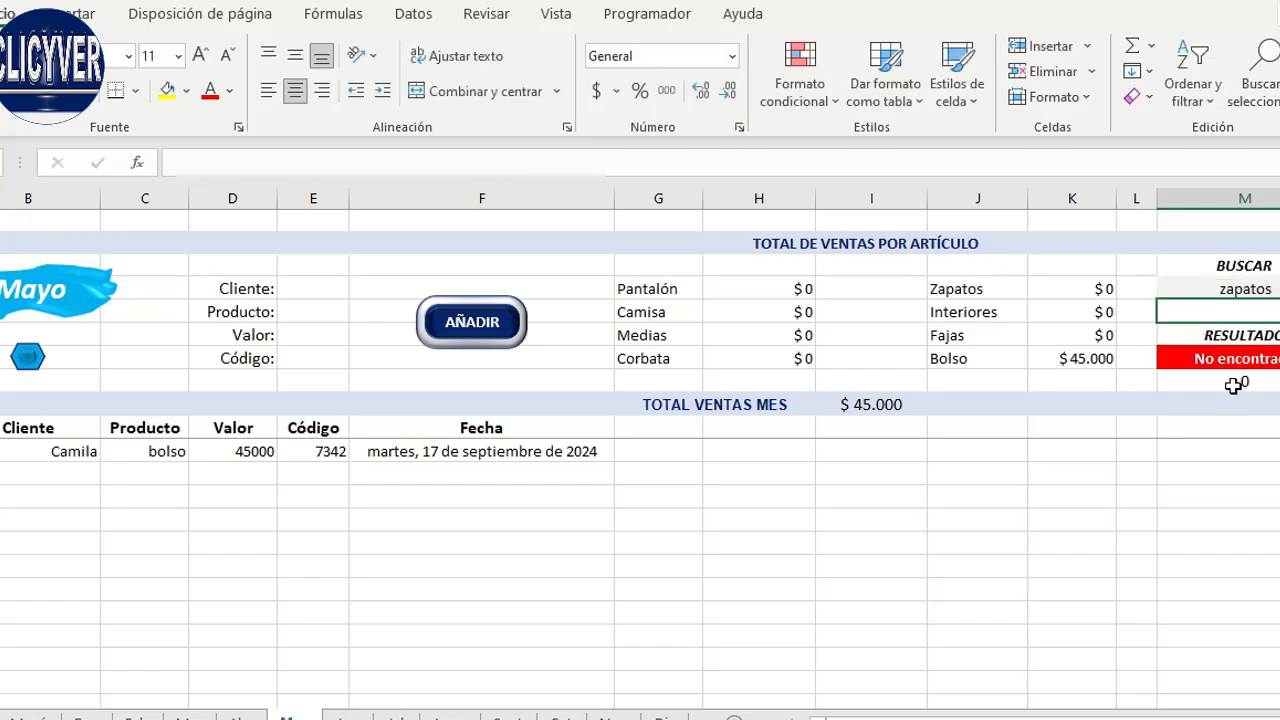
- Add a customer's zapatos sale of 90000 with code 84 to Mayo, bringing the month to $135.000
click(316, 288)
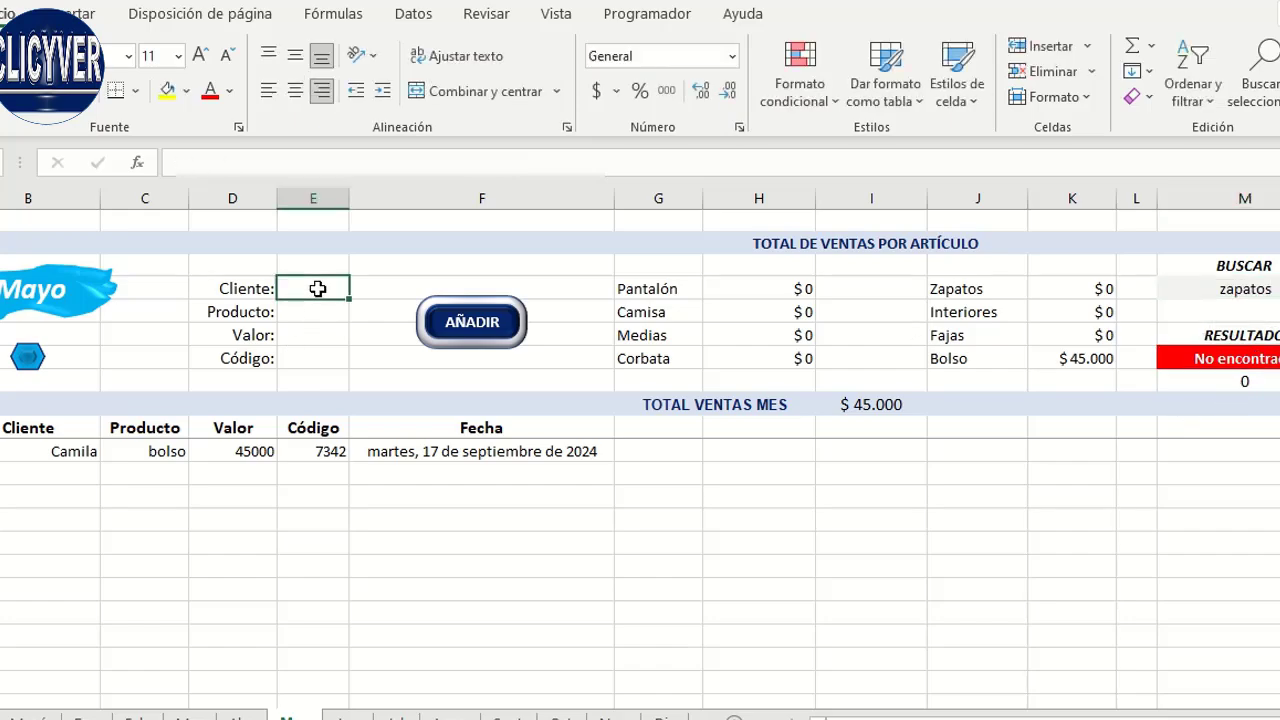
text(Juan)
key(Return)
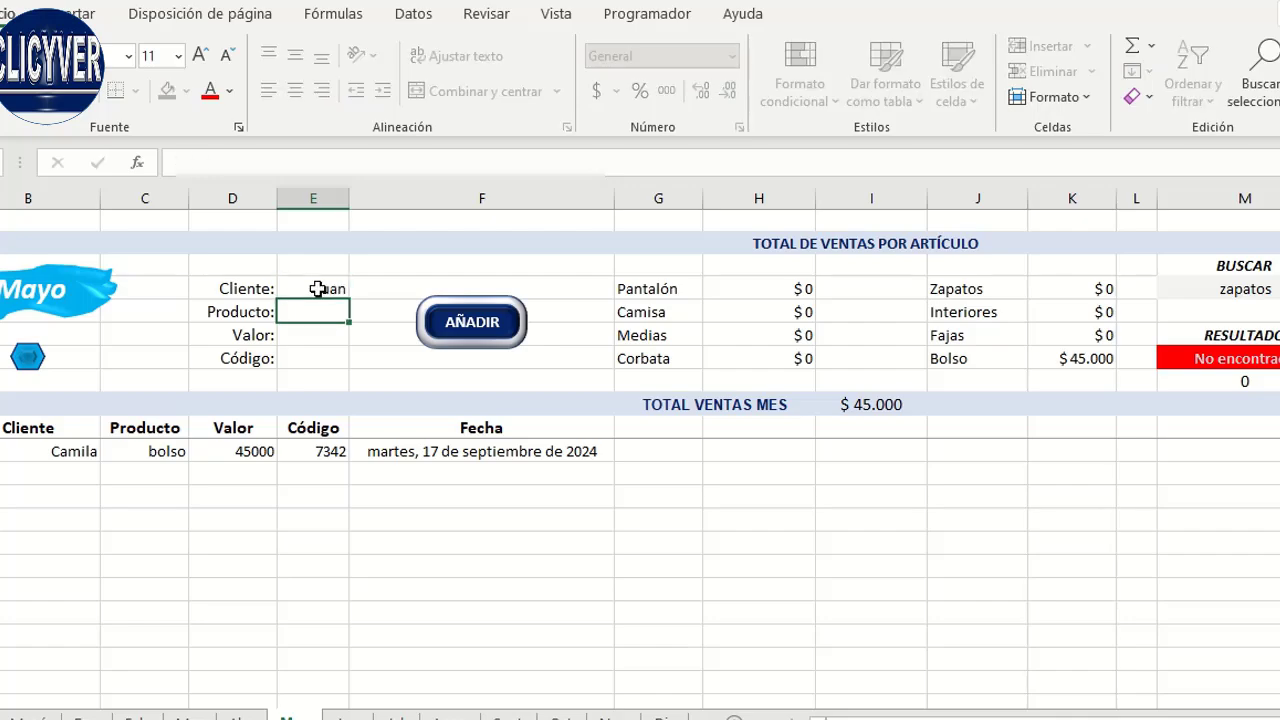
text(zapatos)
key(Return)
text(9)
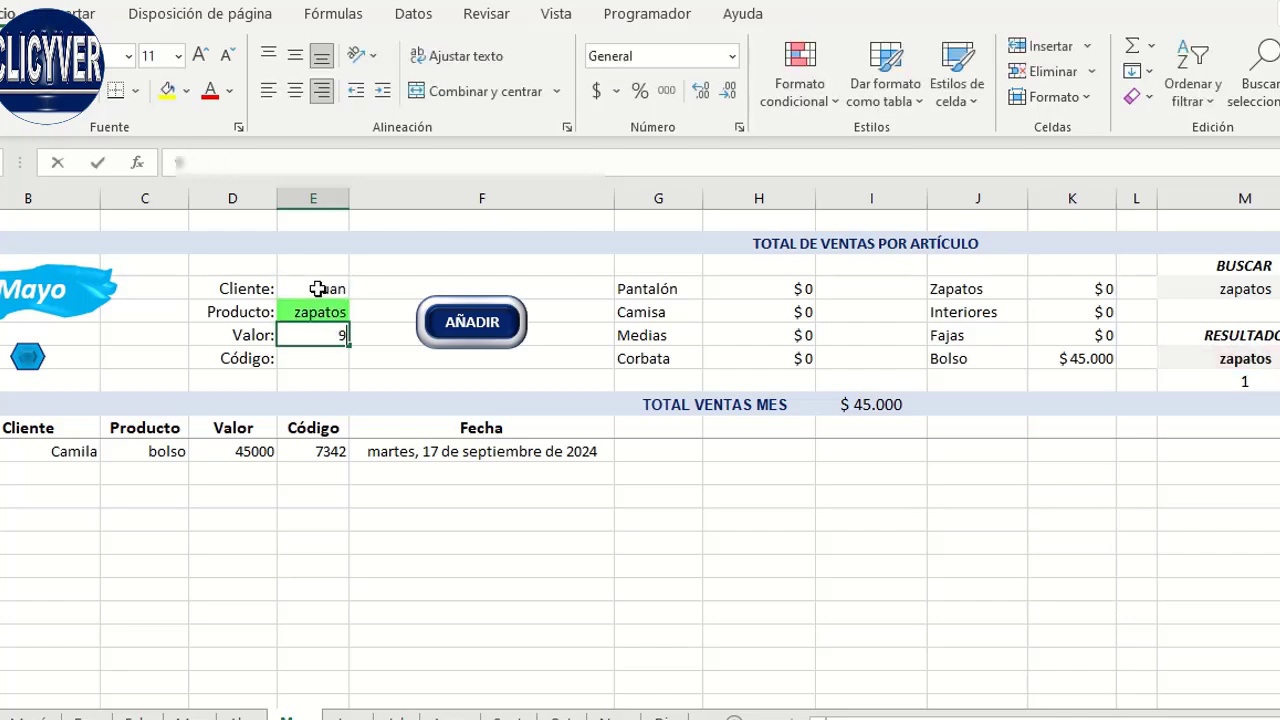
text(0000)
key(Return)
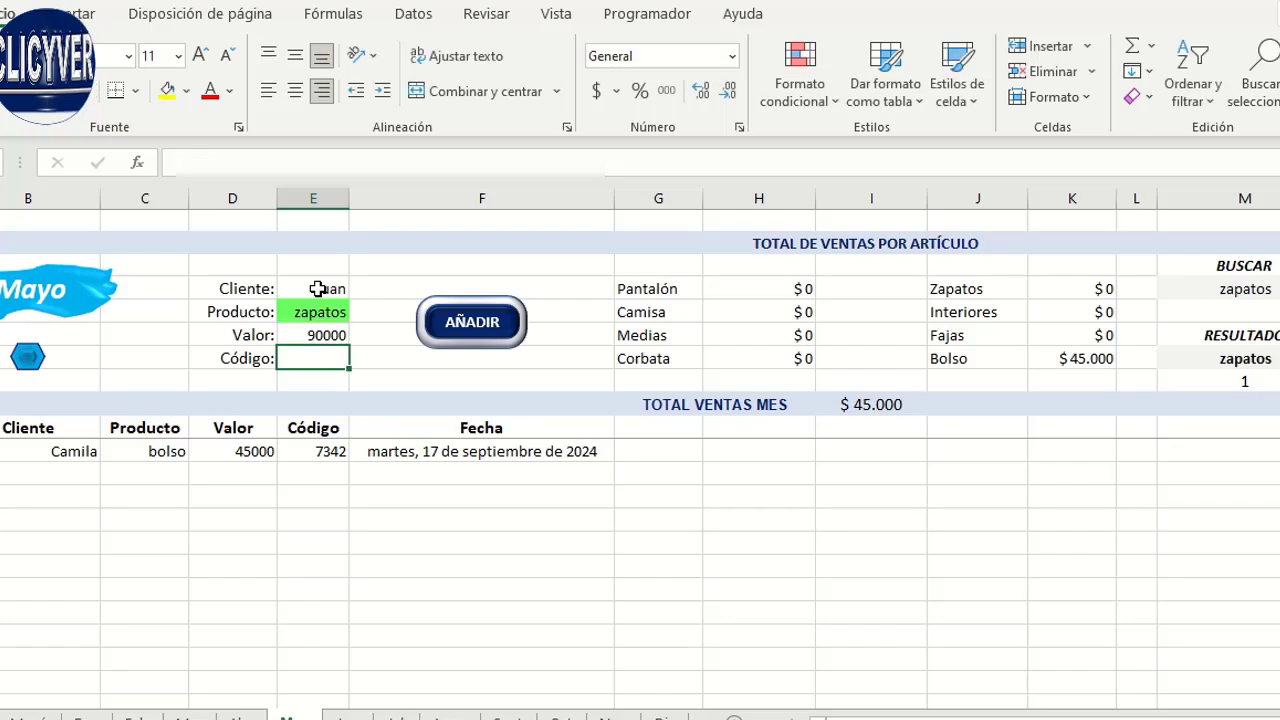
text(84)
click(455, 325)
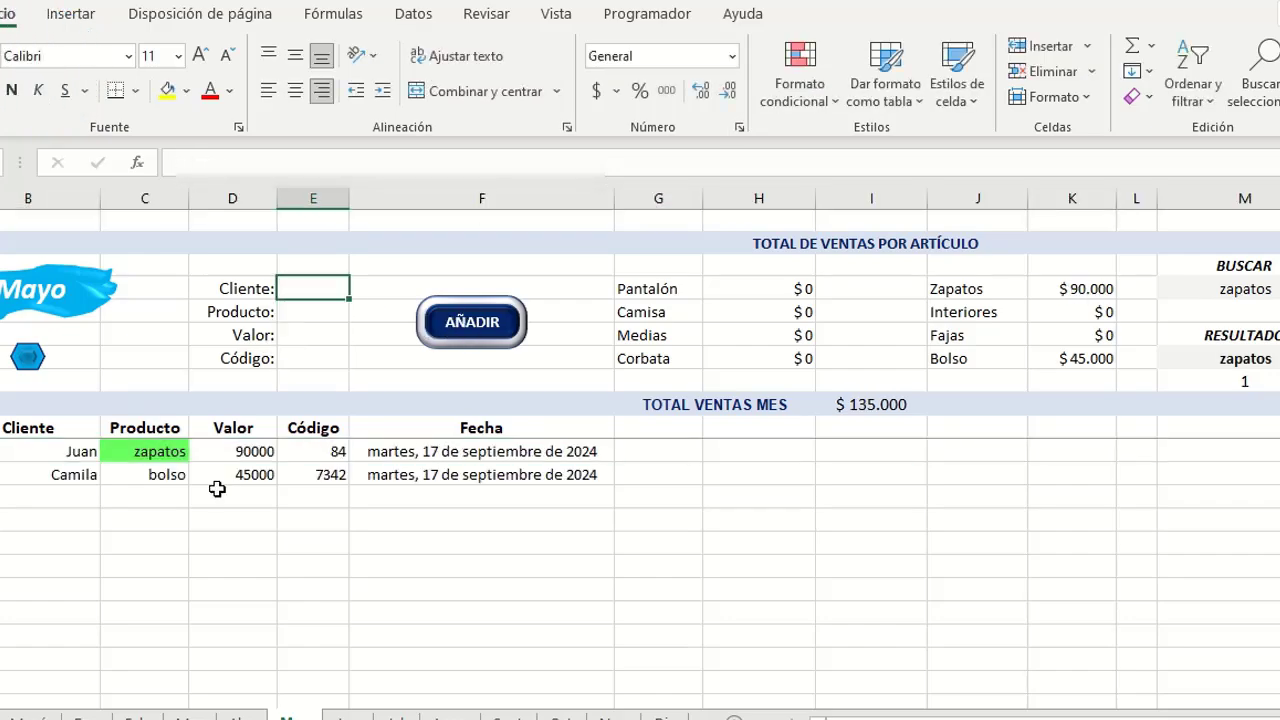
click(172, 452)
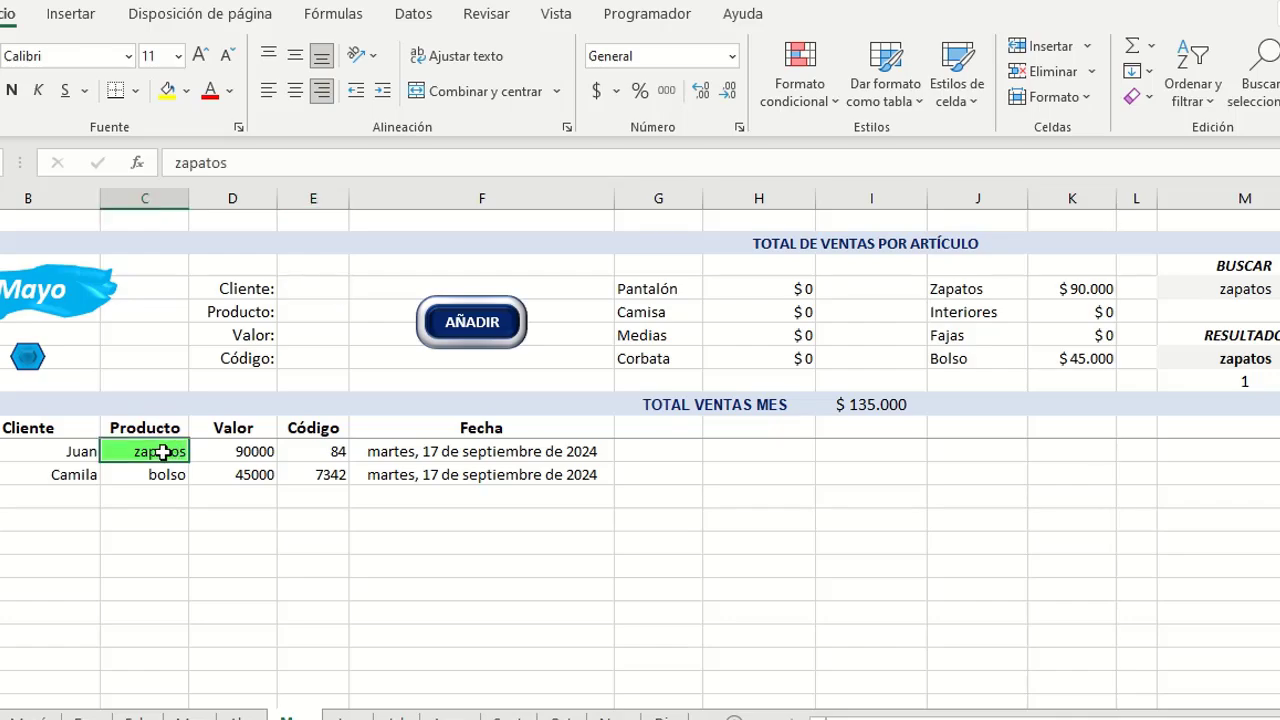
click(57, 452)
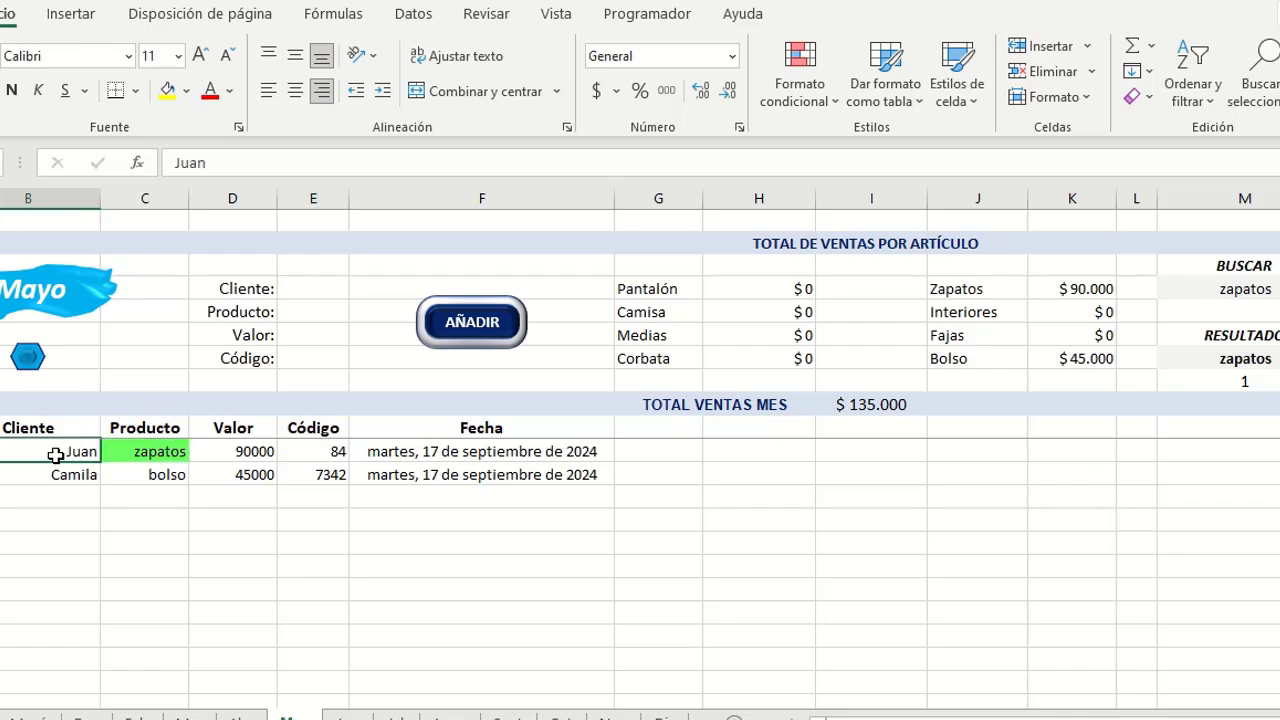
- Search BUSCAR for the new customer's name, finding 1 match
click(1212, 290)
text(juan)
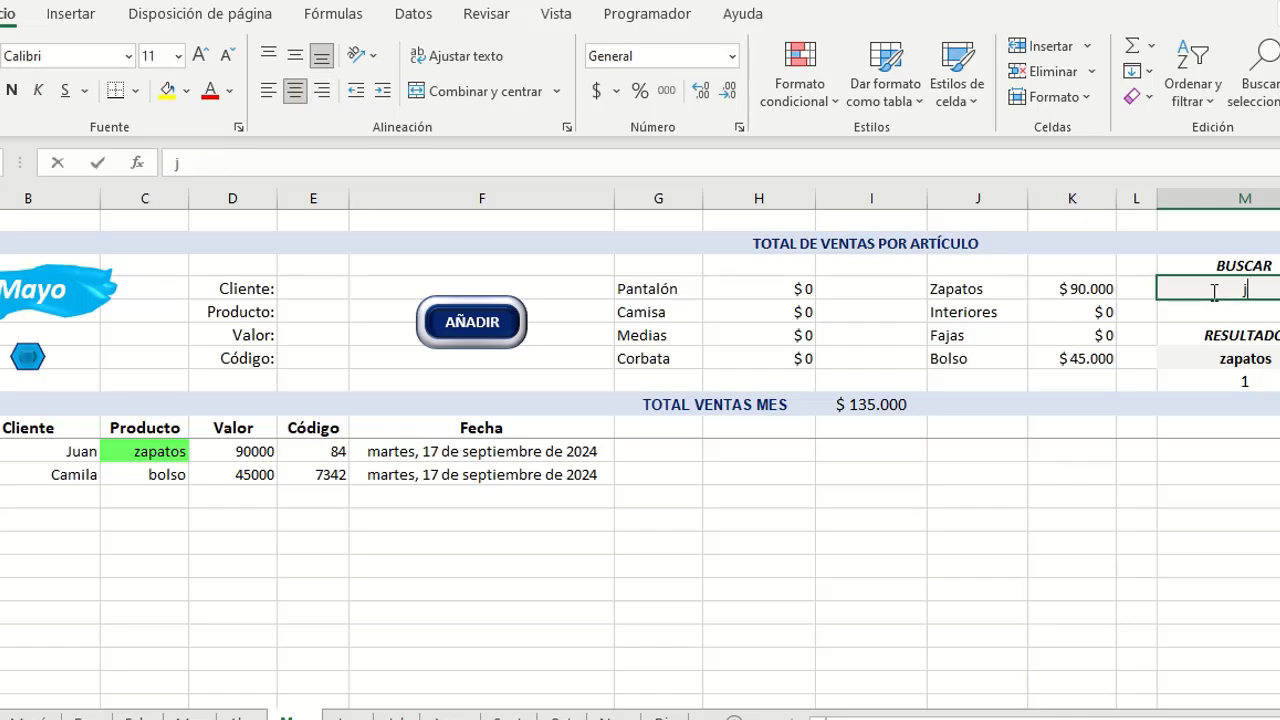
key(Return)
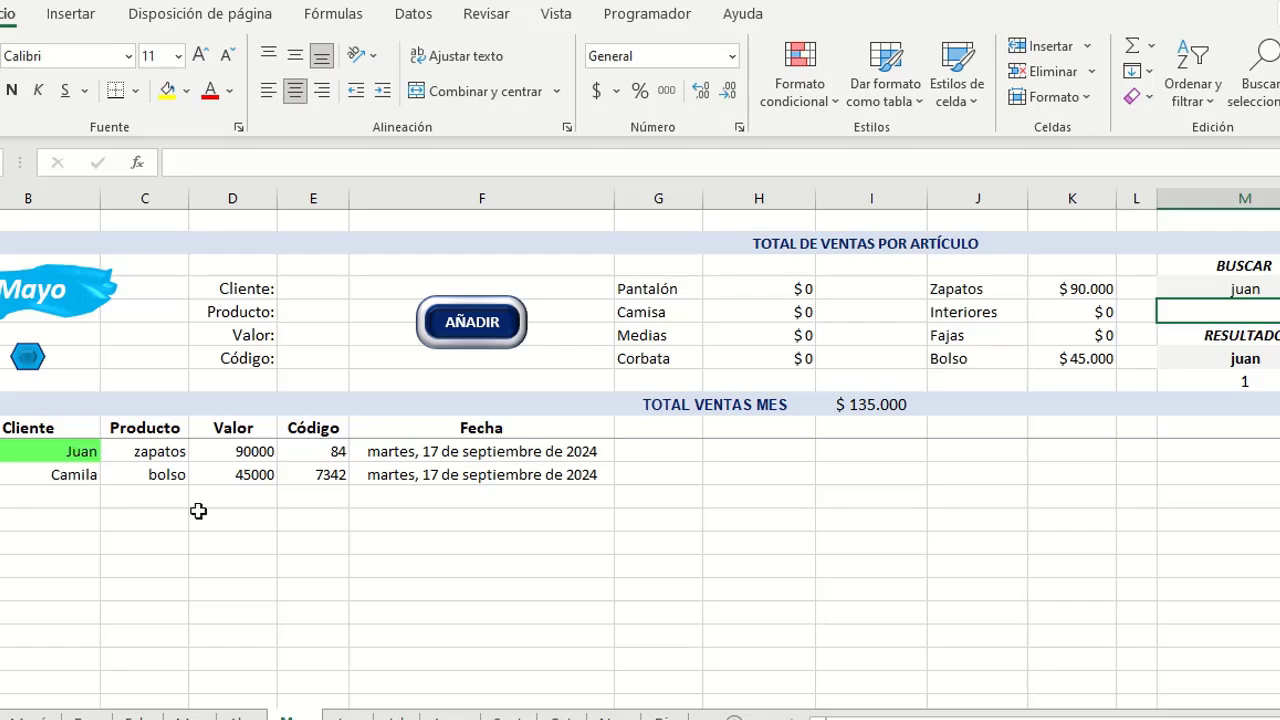
click(27, 356)
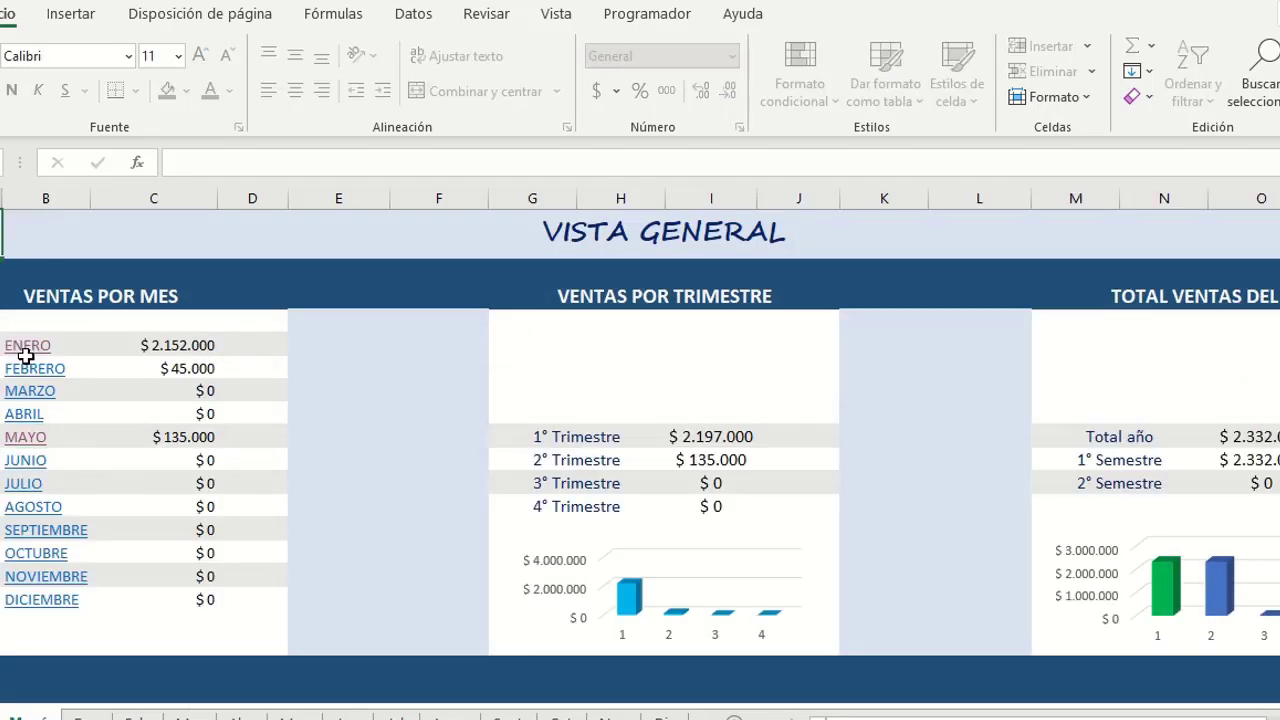
click(93, 442)
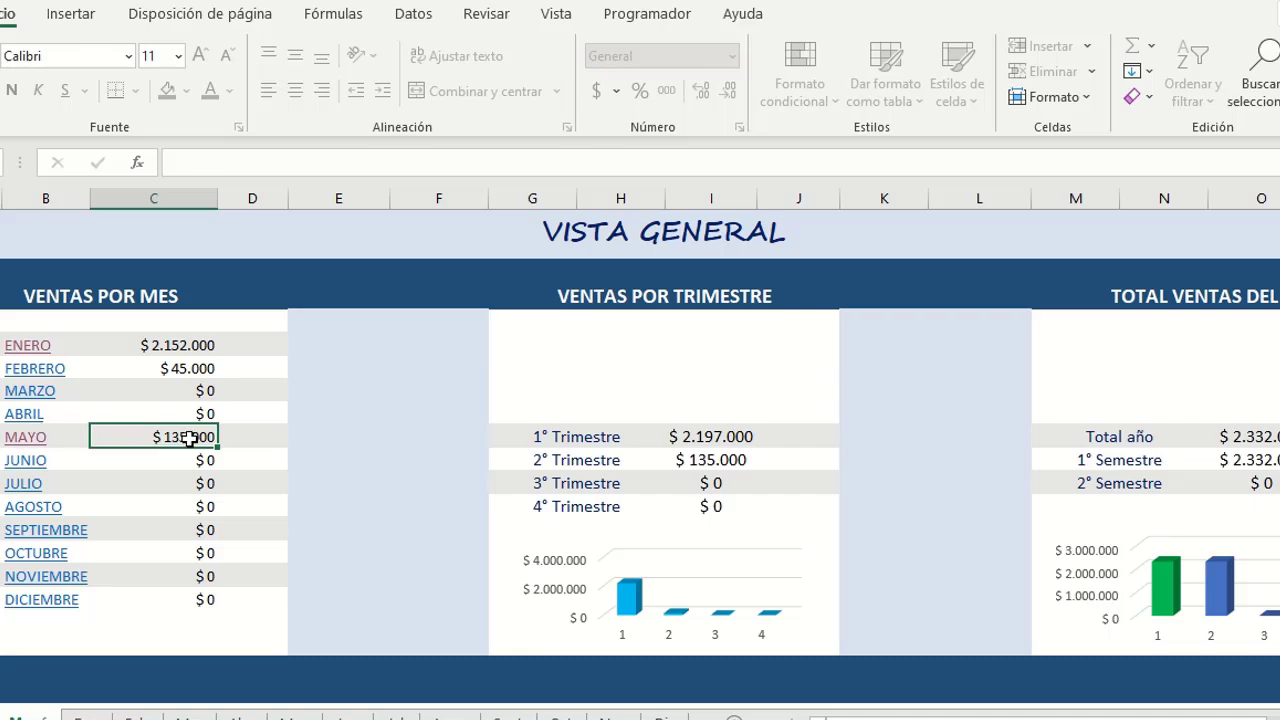
click(30, 440)
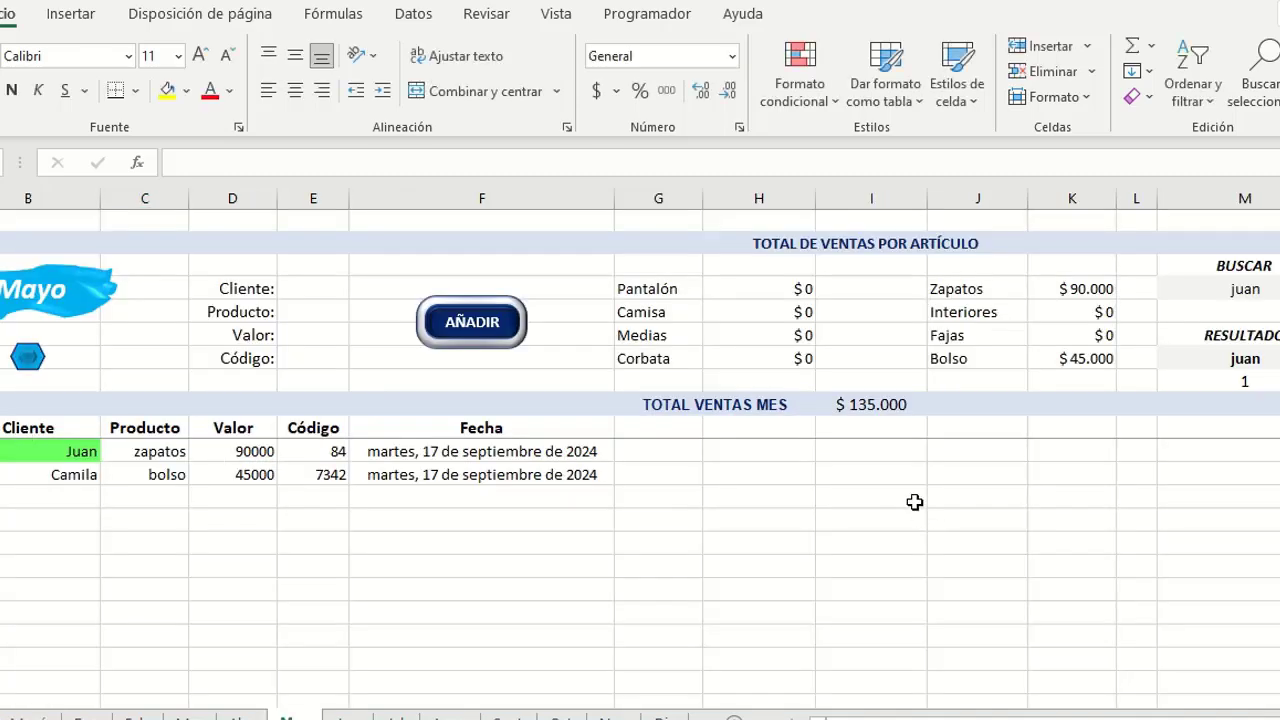
click(899, 411)
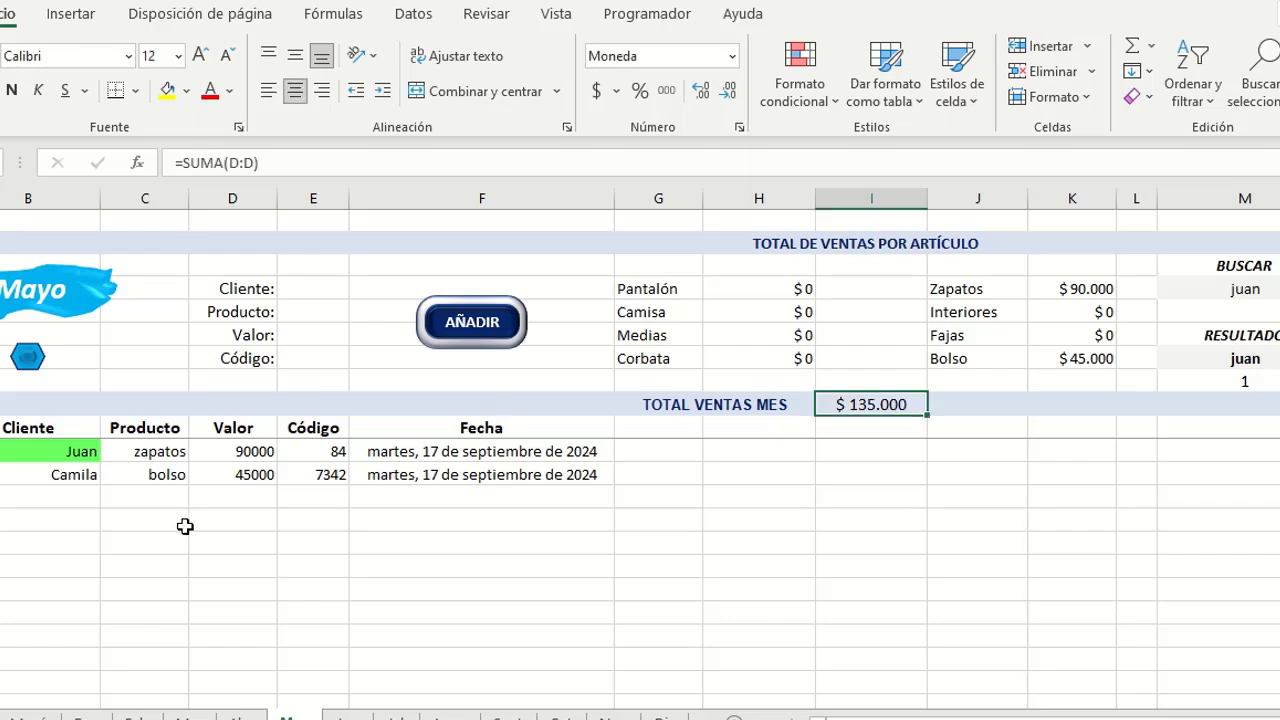